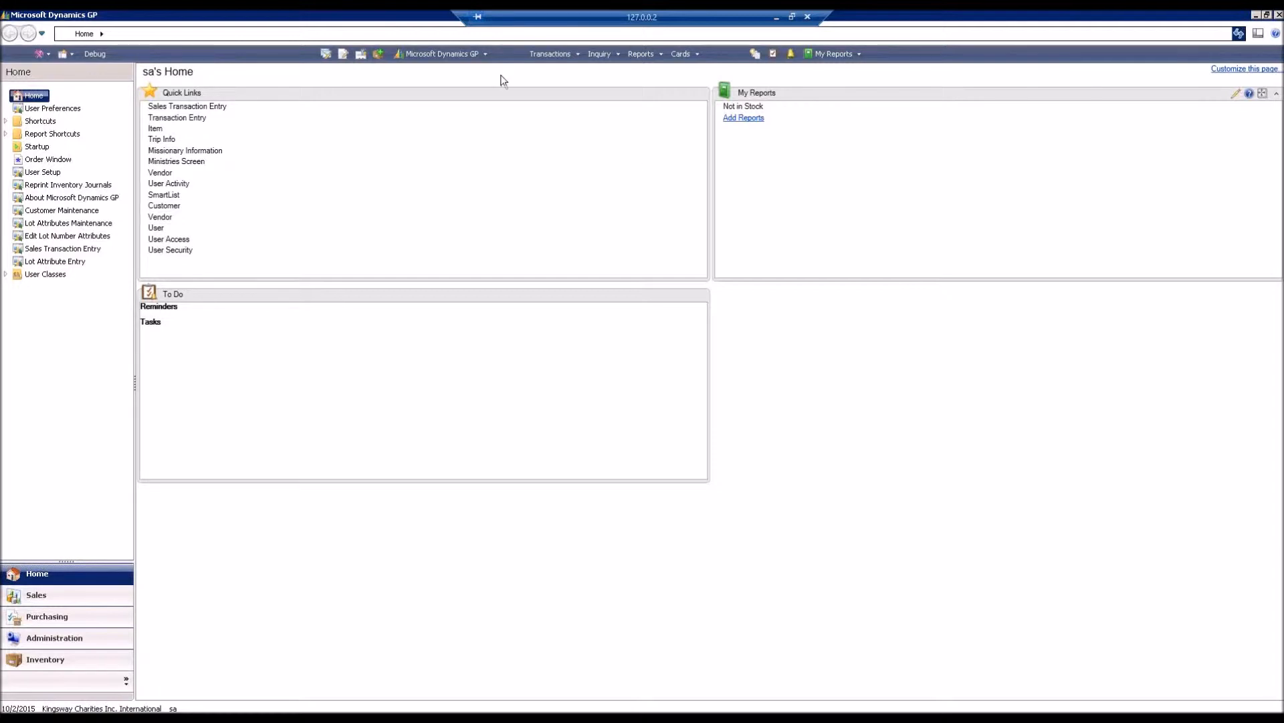
Open the Item Maintenance card for inventory
{"action": "left_click", "coordinate": [674, 52]}
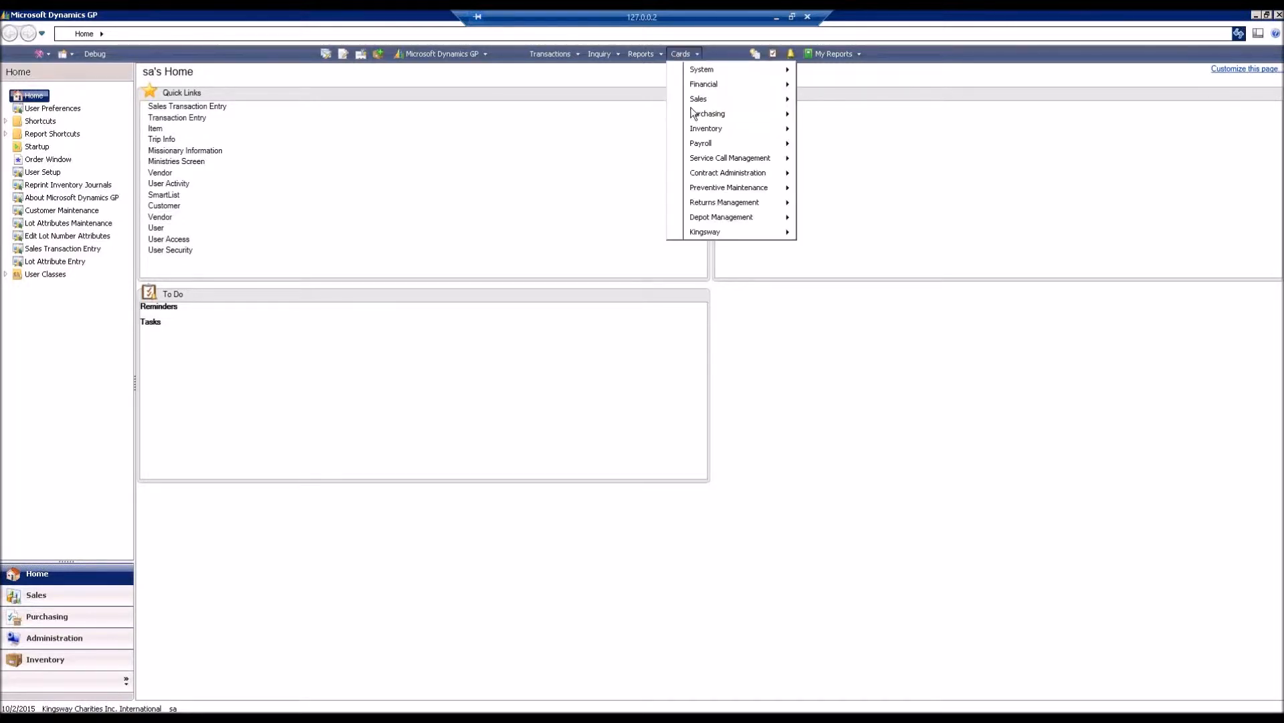
{"action": "mouse_move", "coordinate": [712, 136]}
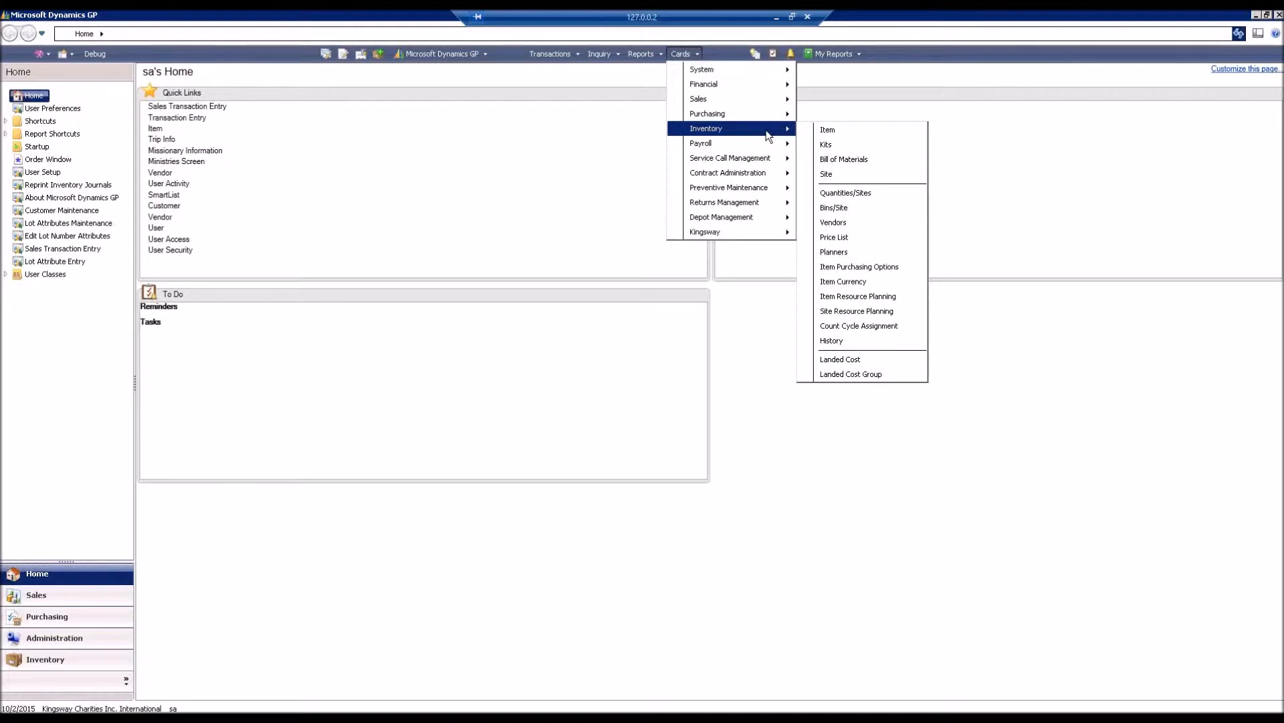
{"action": "left_click", "coordinate": [826, 130]}
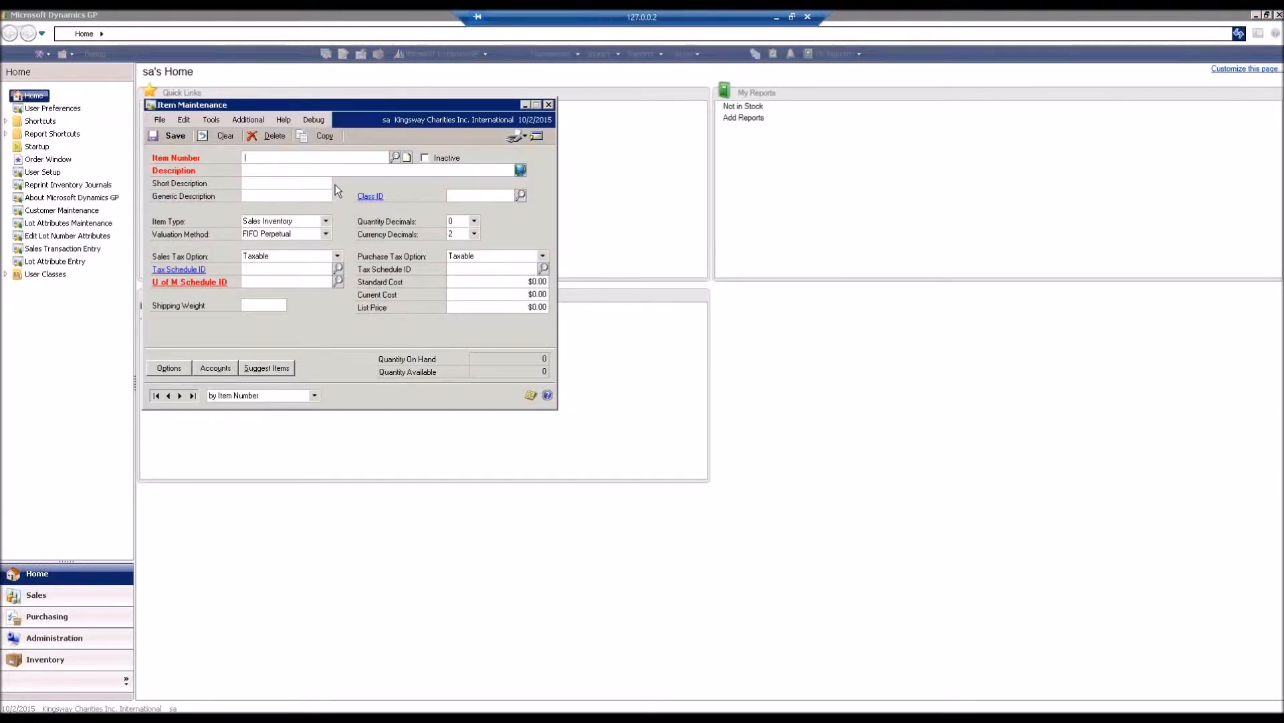
Start a new item numbered TEST and place the Add Items window beside Item Maintenance
{"action": "type", "text": "TEST"}
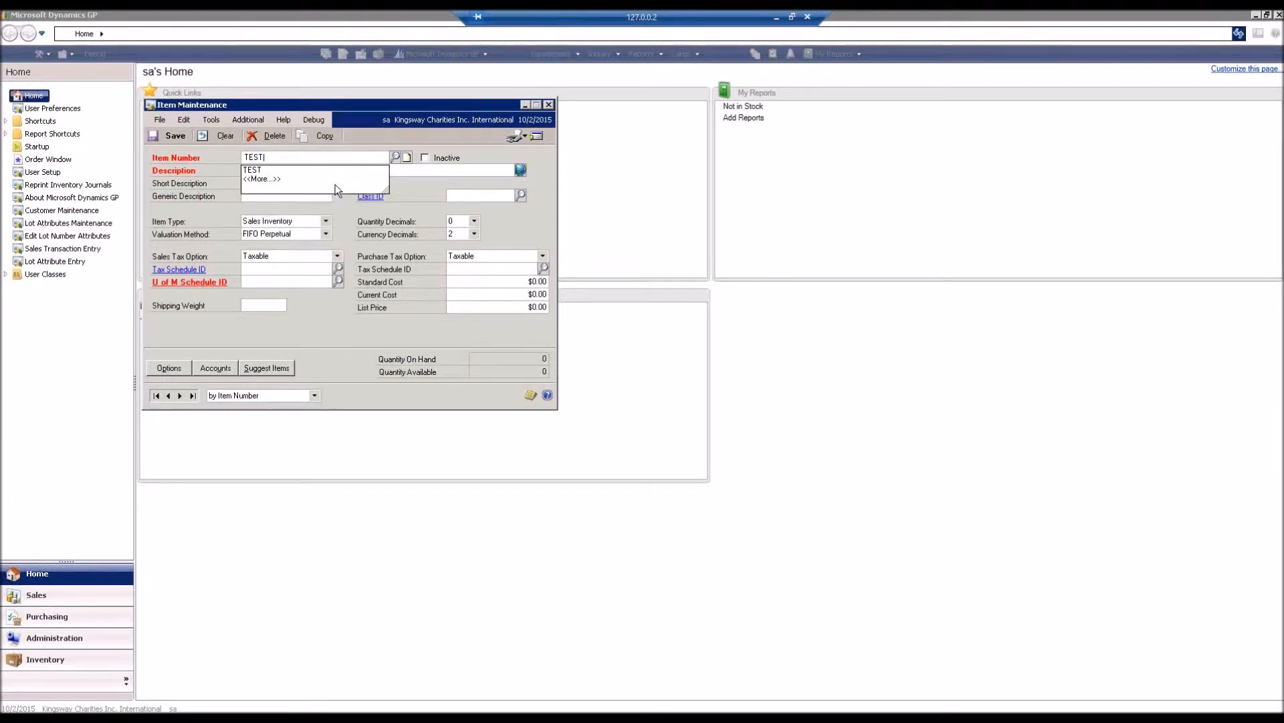
{"action": "key", "text": "Tab"}
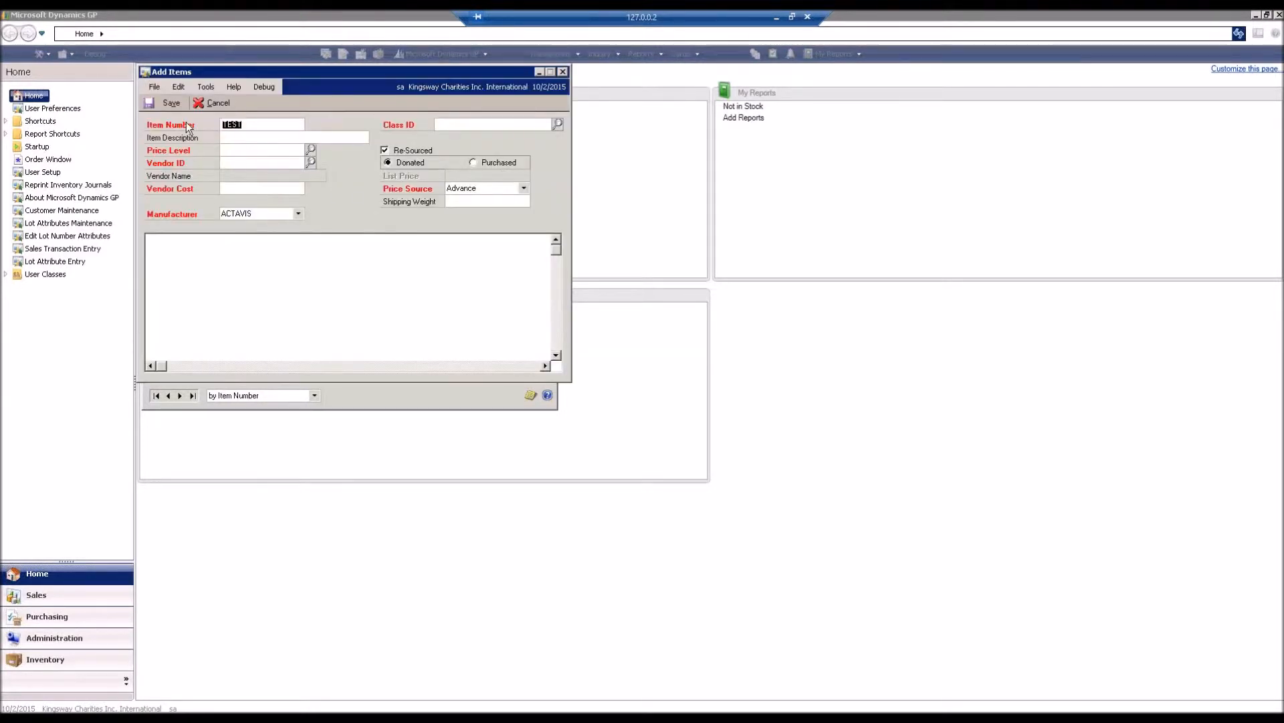
{"action": "left_click_drag", "start_coordinate": [243, 71], "coordinate": [675, 105]}
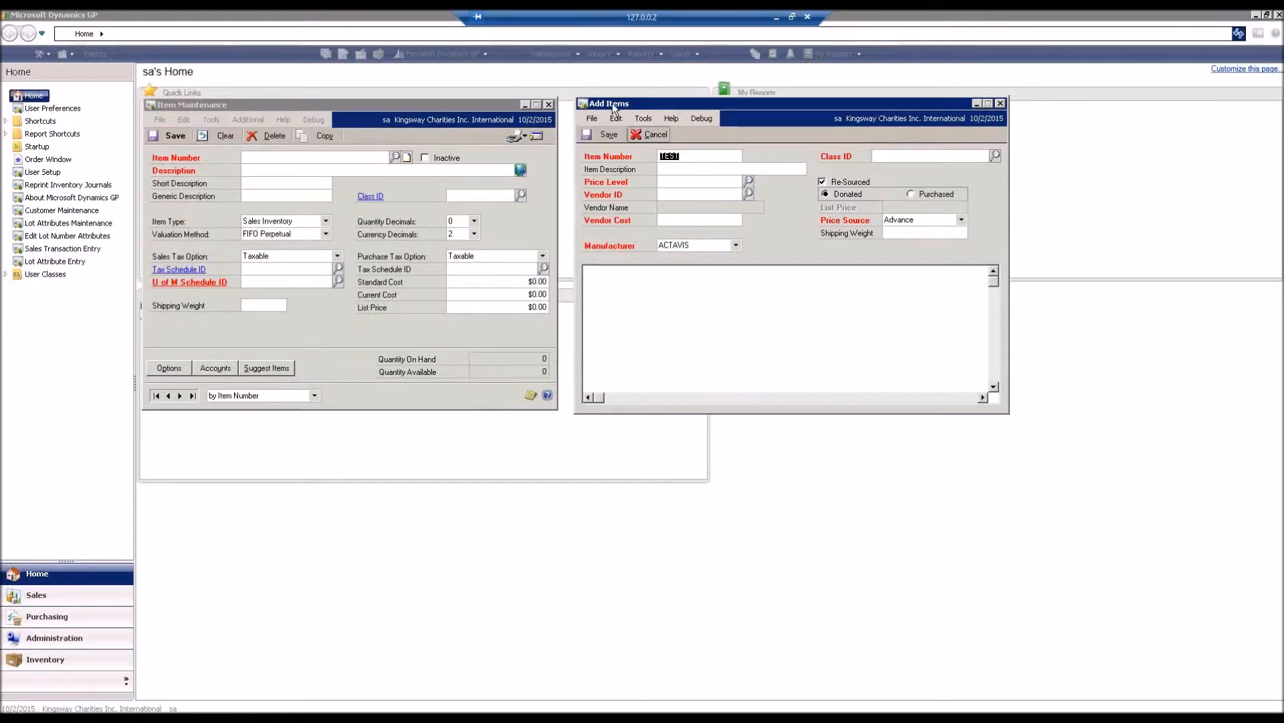
{"action": "left_click", "coordinate": [260, 155]}
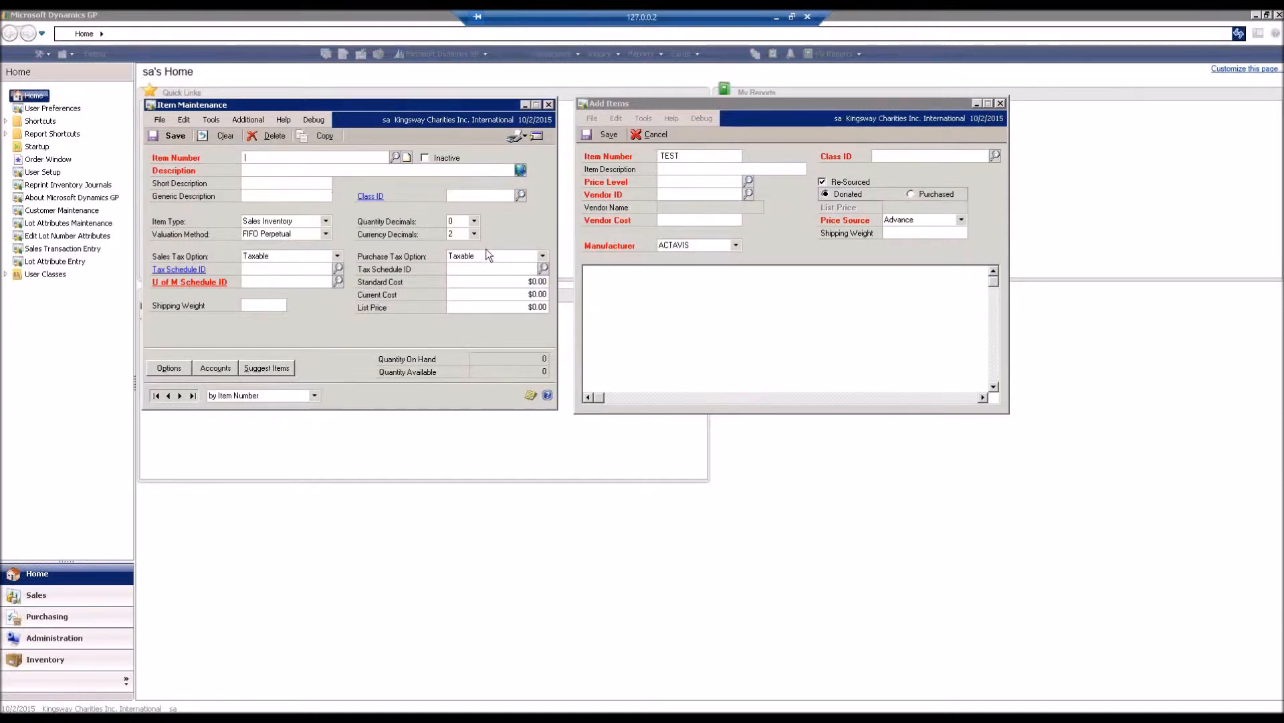
Describe the new item as "This is my test item" and assign it to the DENTAL class
{"action": "left_click", "coordinate": [801, 152]}
{"action": "left_click", "coordinate": [766, 171]}
{"action": "type", "text": "Th"}
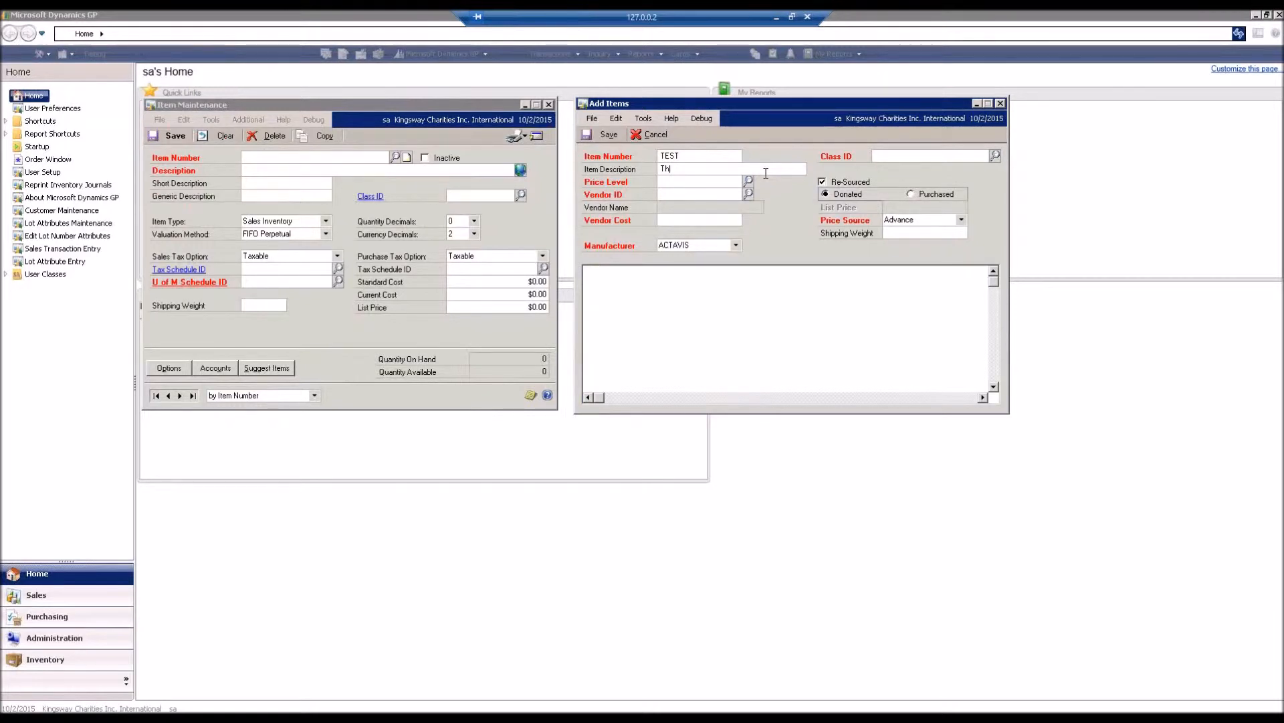
{"action": "type", "text": "my test item"}
{"action": "left_click", "coordinate": [995, 156]}
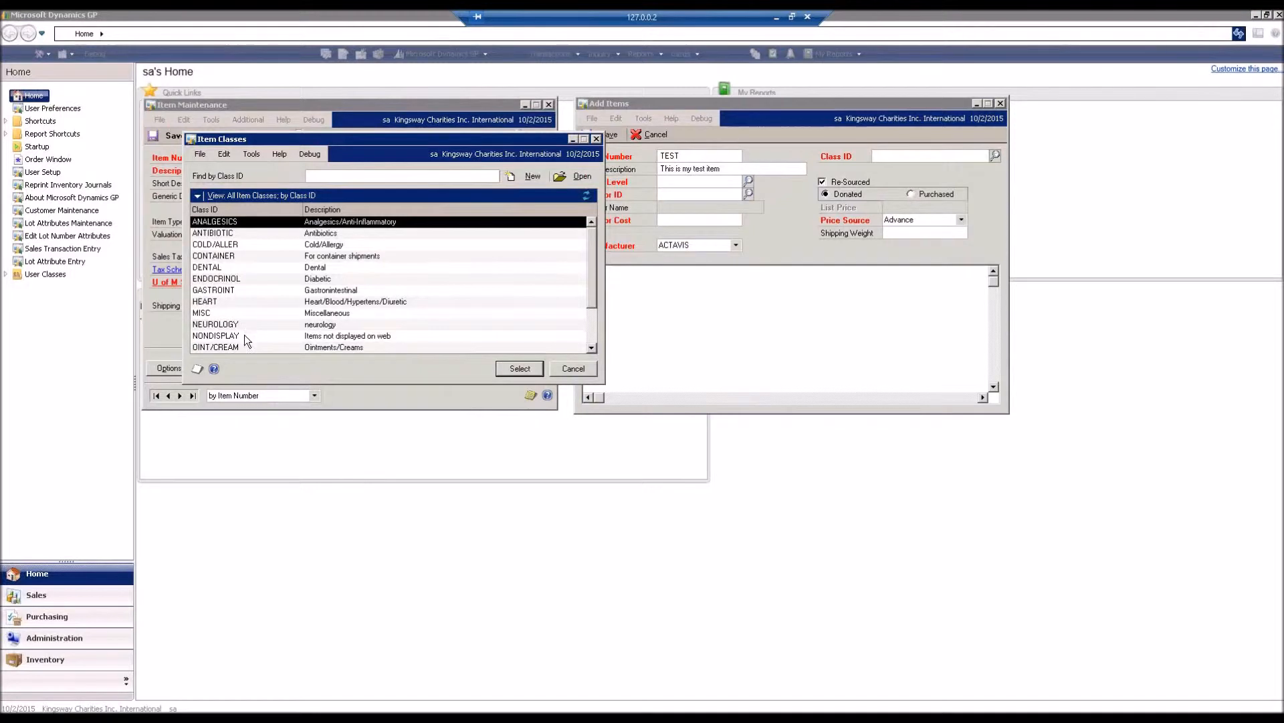
{"action": "double_click", "coordinate": [224, 268]}
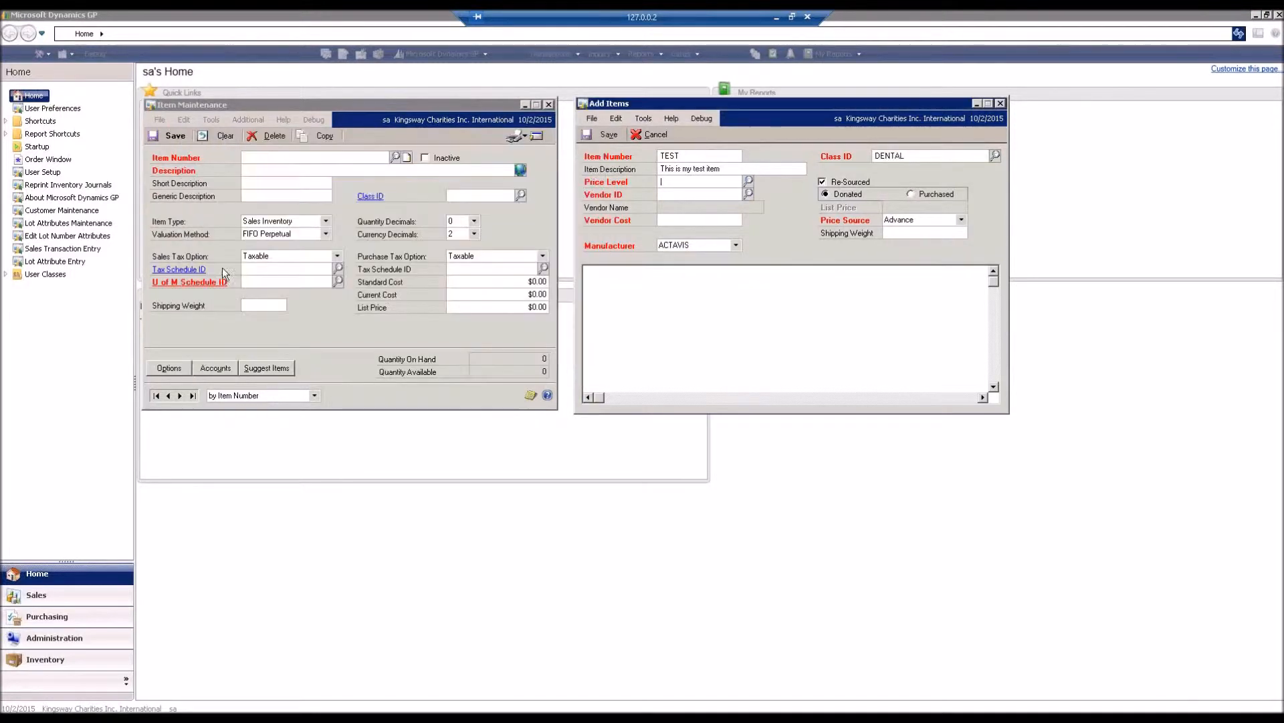
Set the price level to DONATE and choose vendor ABCASST01 with a vendor cost of $0.50
{"action": "left_click", "coordinate": [749, 182]}
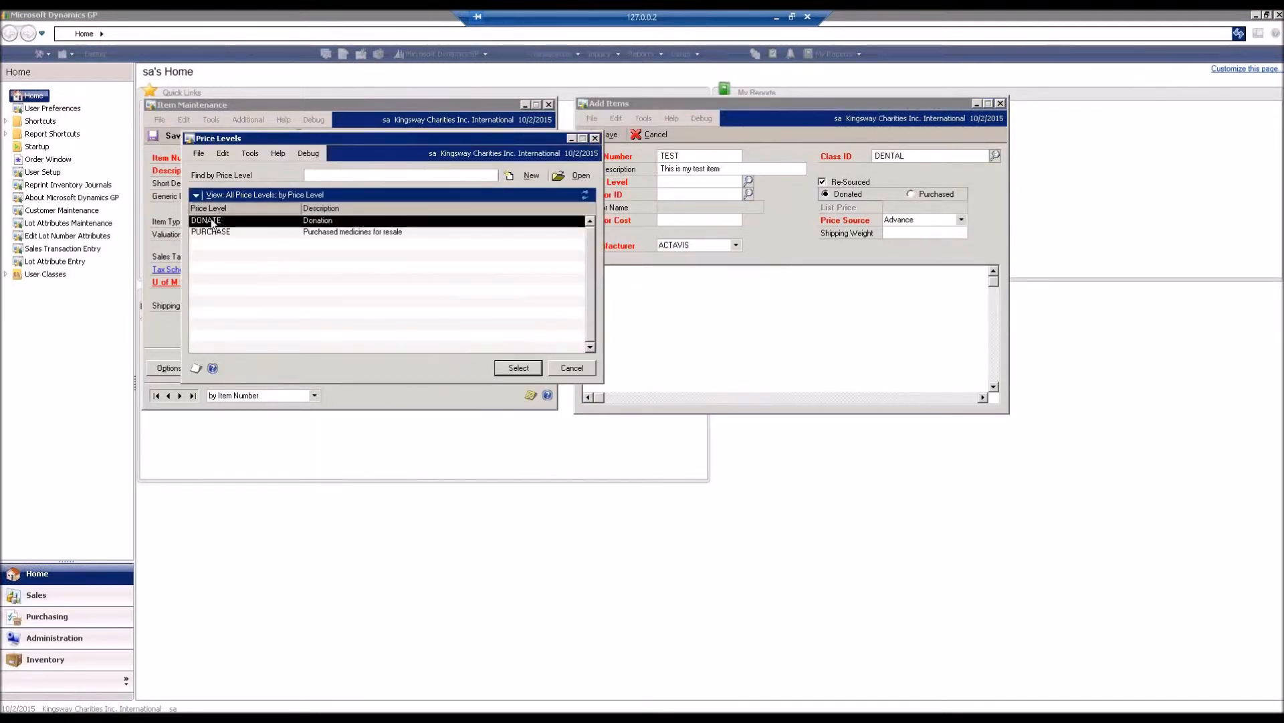
{"action": "key", "text": "Return"}
{"action": "left_click", "coordinate": [749, 194]}
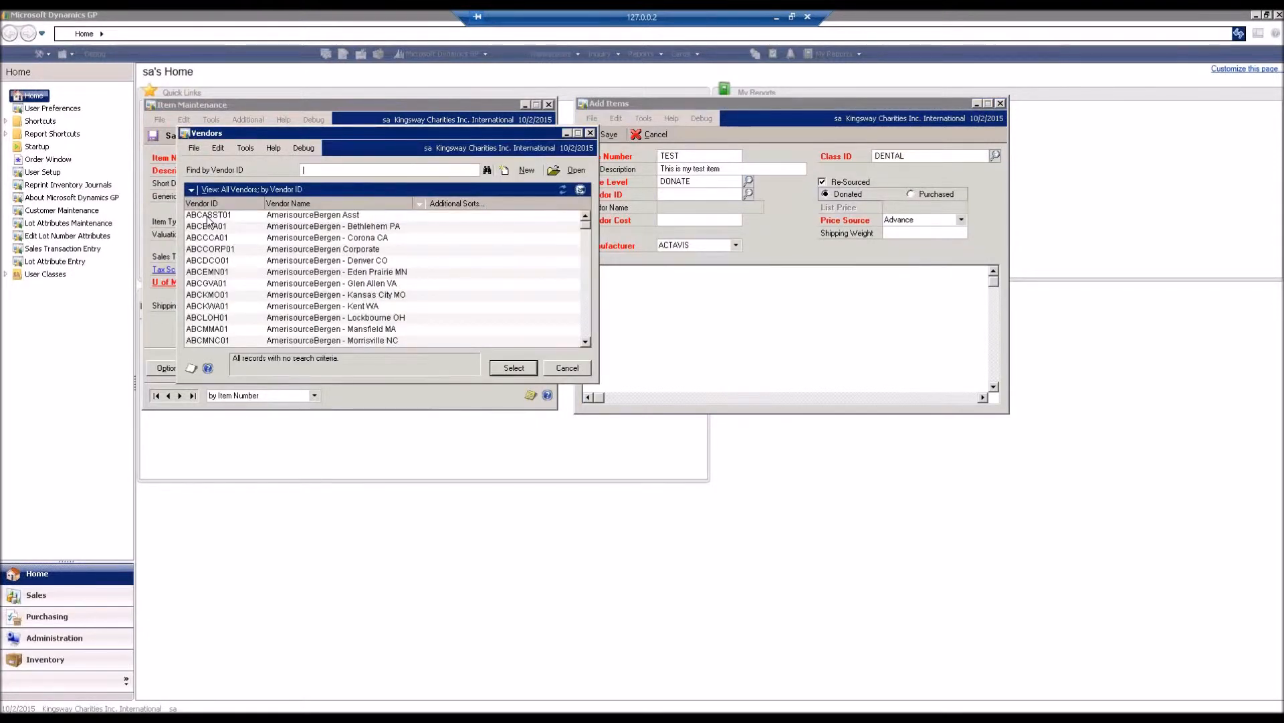
{"action": "double_click", "coordinate": [338, 217]}
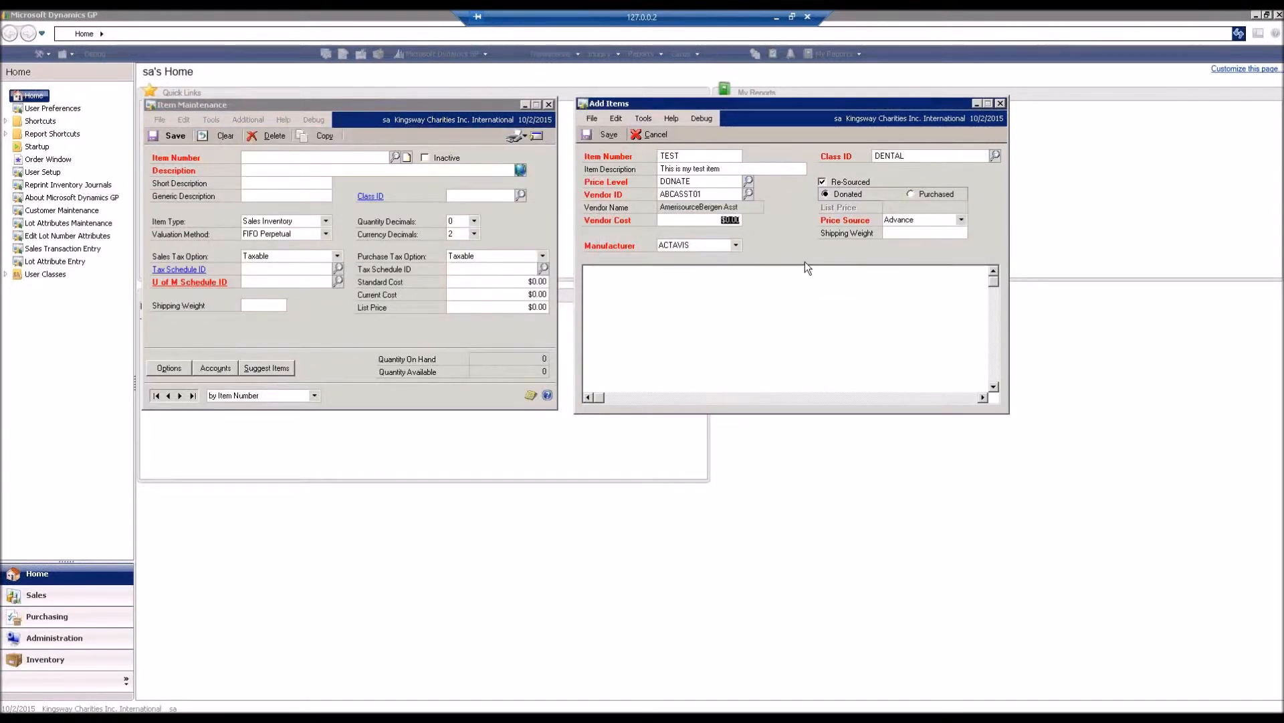
{"action": "type", "text": ".50"}
{"action": "key", "text": "Tab"}
Switch the item to Purchased to check its List Price field, and return it to Donated
{"action": "left_click", "coordinate": [913, 194]}
{"action": "left_click", "coordinate": [968, 208]}
{"action": "left_click", "coordinate": [848, 194]}
{"action": "left_click", "coordinate": [690, 182]}
Set the price source to HCFA and the shipping weight to 3,243.42, and look through the manufacturer choices
{"action": "left_click", "coordinate": [960, 222]}
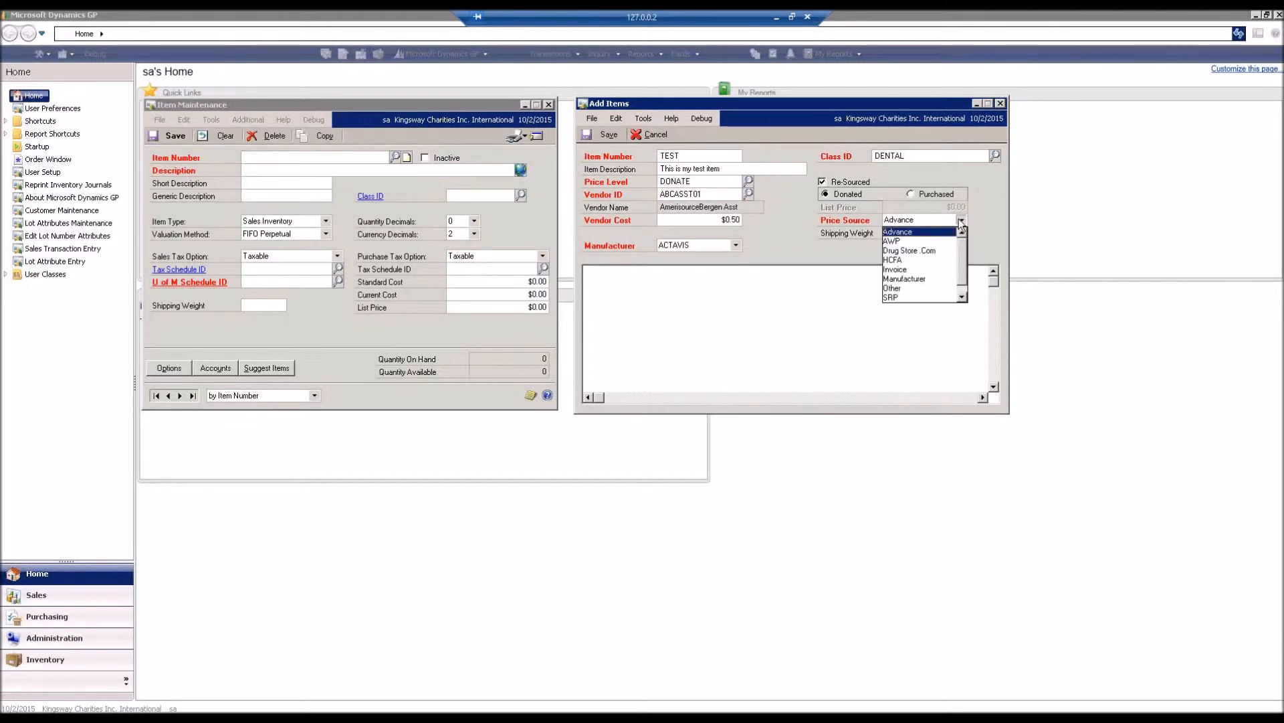
{"action": "left_click", "coordinate": [912, 261]}
{"action": "key", "text": "Tab"}
{"action": "type", "text": "3243.42"}
{"action": "left_click", "coordinate": [733, 245]}
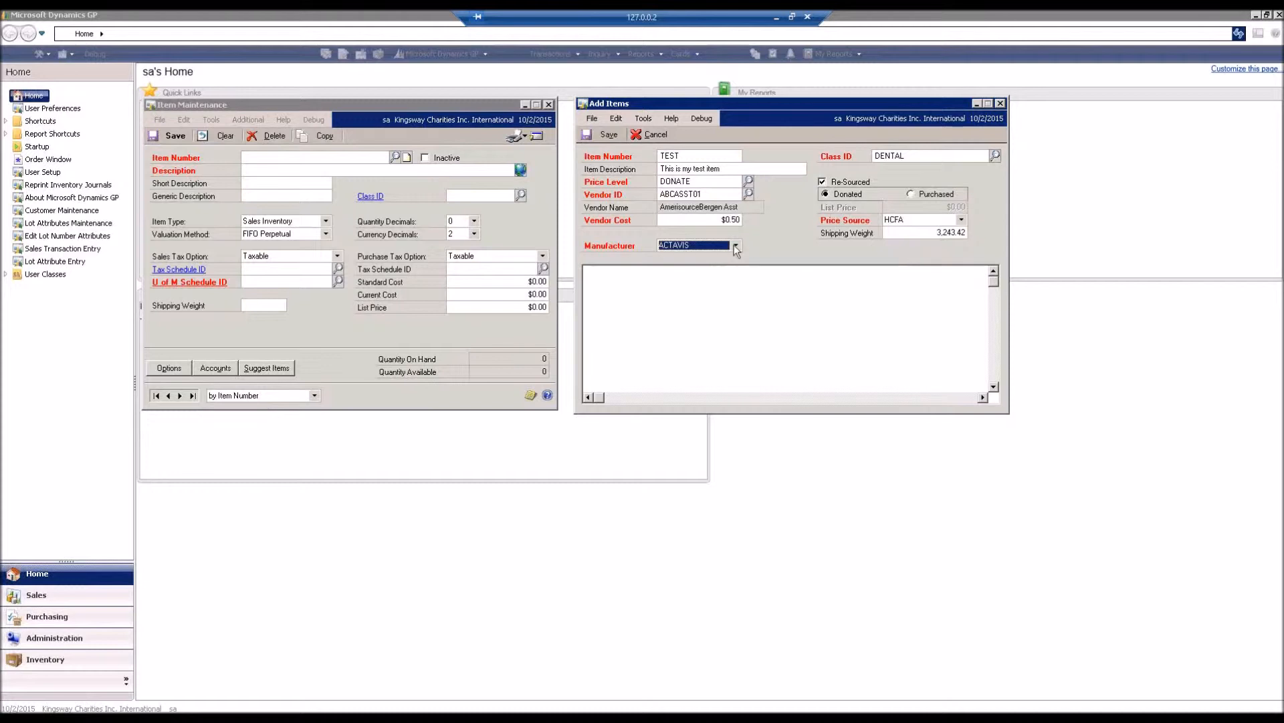
{"action": "left_click", "coordinate": [734, 245]}
{"action": "mouse_move", "coordinate": [736, 267]}
{"action": "left_mouse_down"}
{"action": "mouse_move", "coordinate": [735, 313]}
{"action": "mouse_move", "coordinate": [737, 262]}
{"action": "left_mouse_up"}
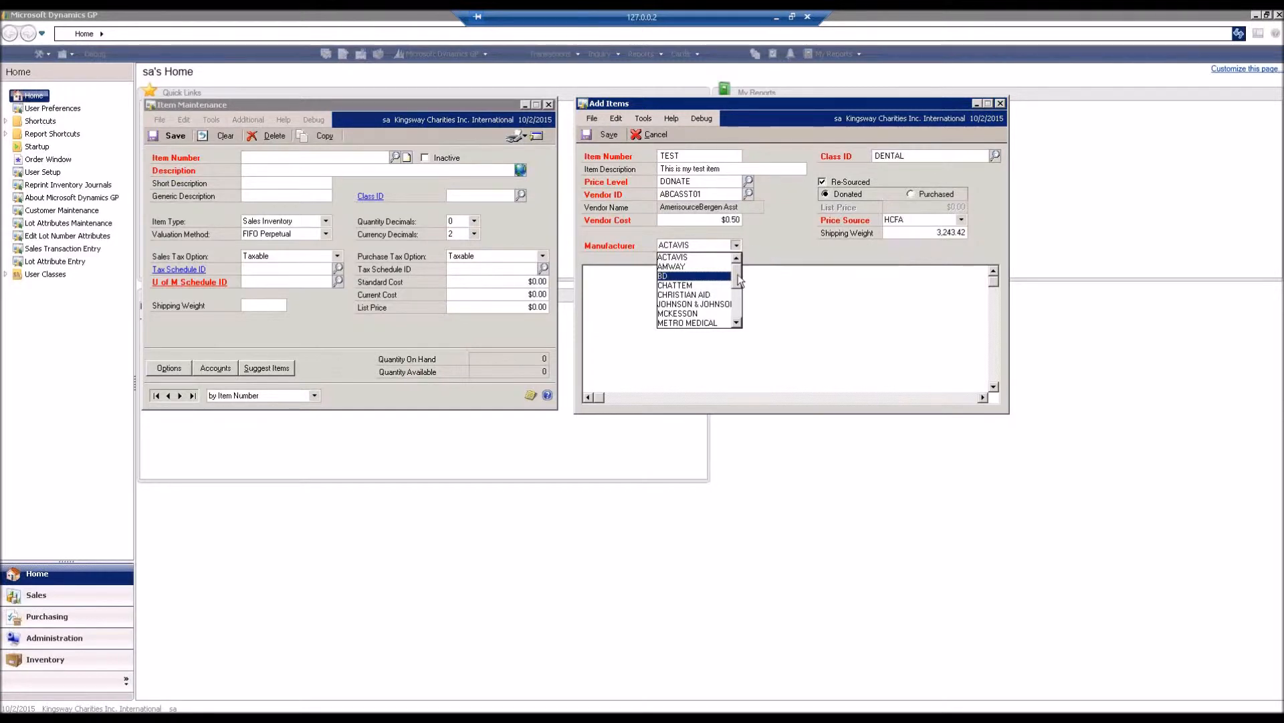
{"action": "mouse_move", "coordinate": [736, 275]}
{"action": "left_mouse_down"}
{"action": "mouse_move", "coordinate": [740, 314]}
{"action": "mouse_move", "coordinate": [738, 259]}
{"action": "left_mouse_up"}
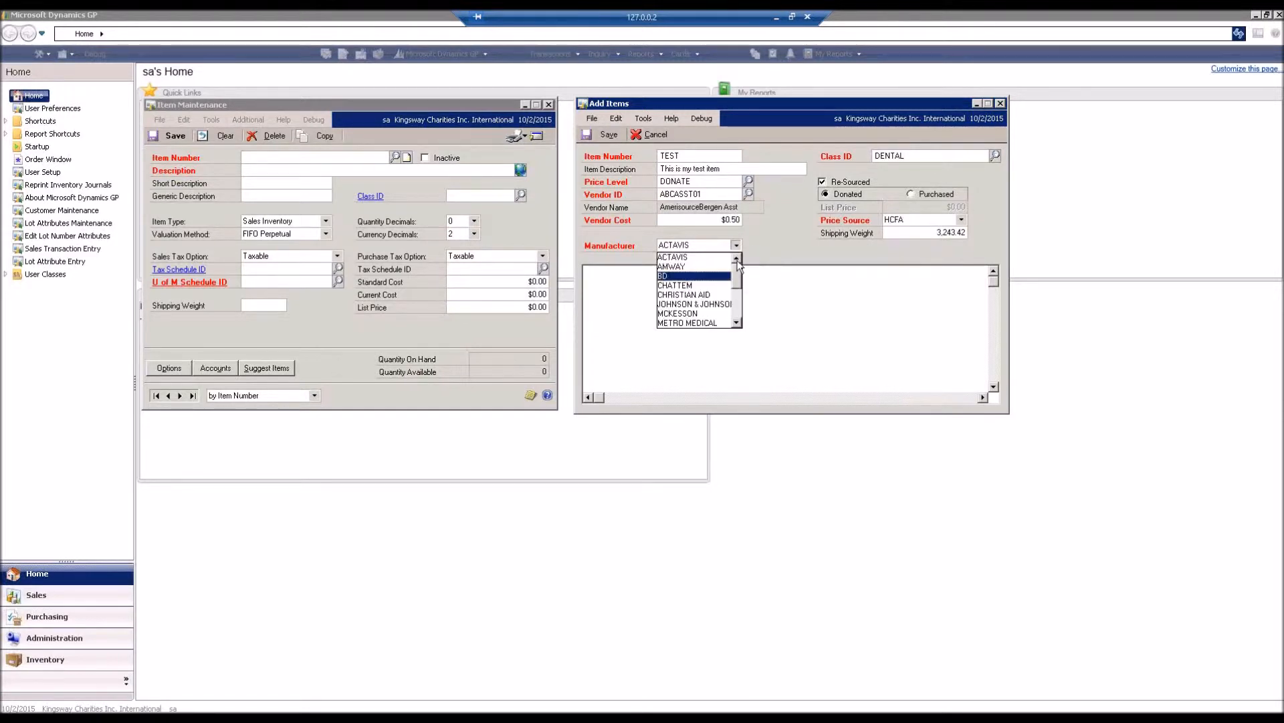
{"action": "left_click", "coordinate": [773, 237]}
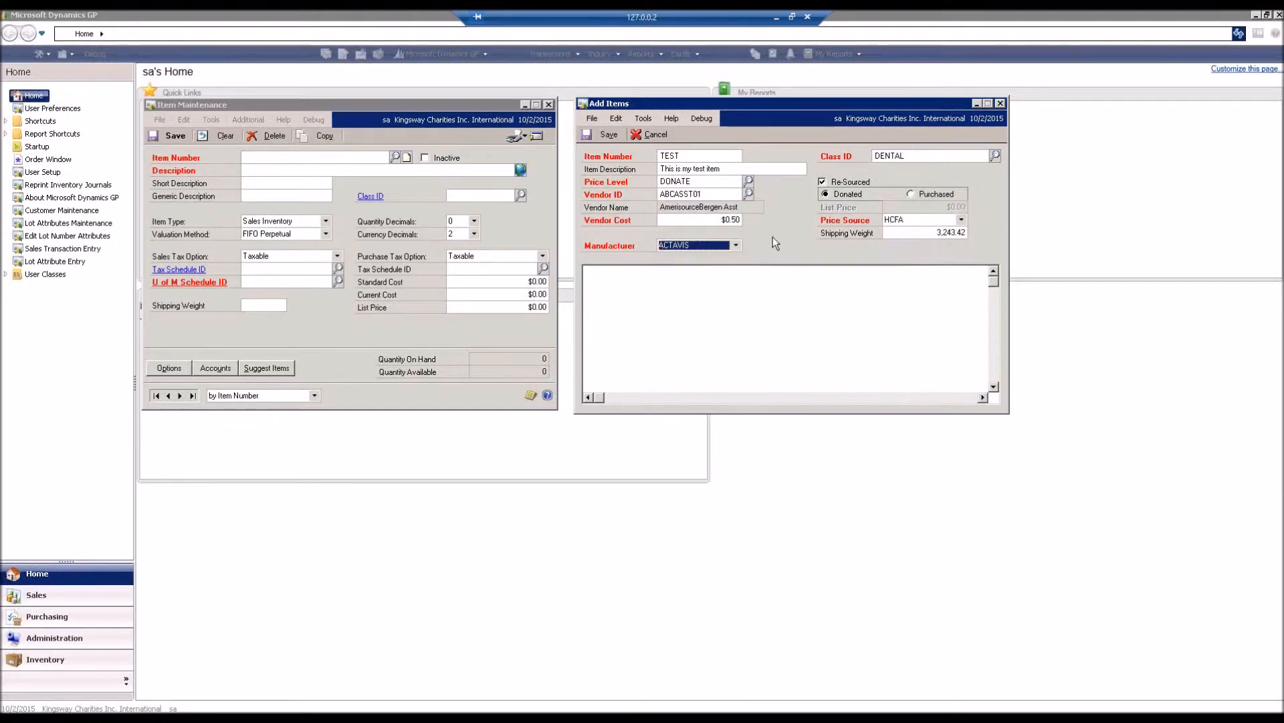
Create and save a manufacturer with the code N/A in Manufacturer Maintenance, and close that window
{"action": "left_click", "coordinate": [554, 67]}
{"action": "left_click", "coordinate": [559, 54]}
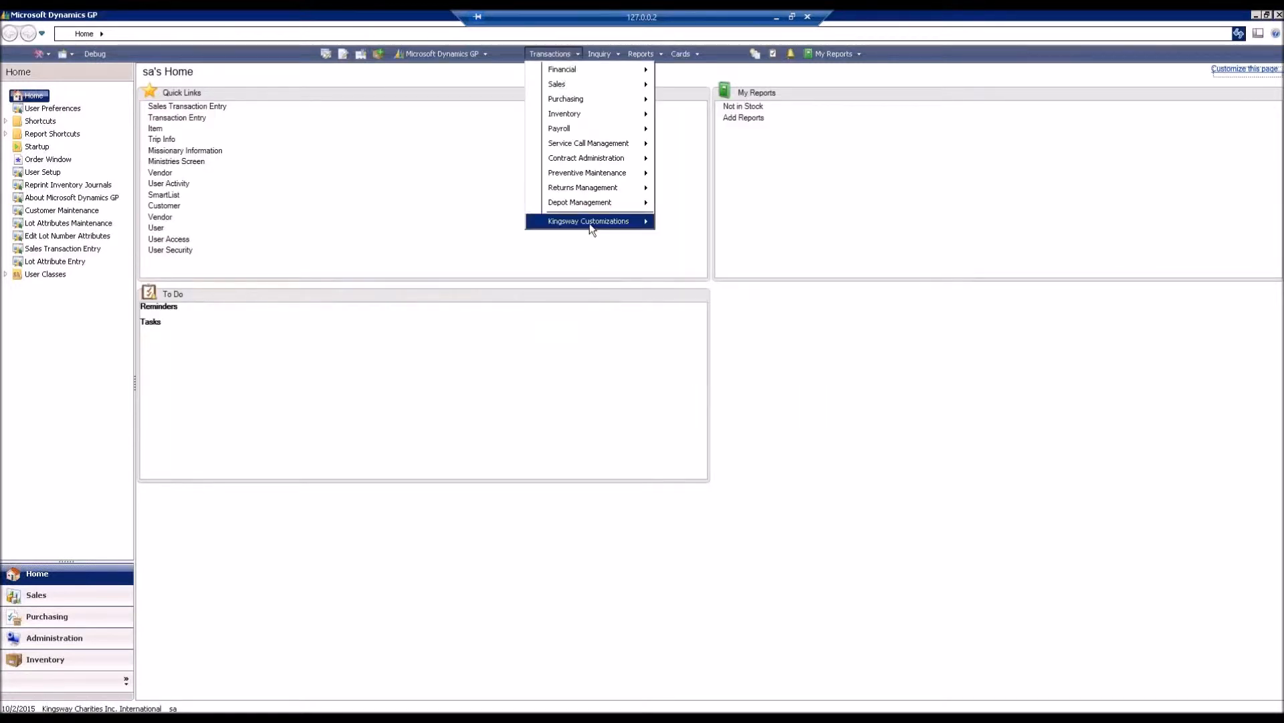
{"action": "mouse_move", "coordinate": [589, 222]}
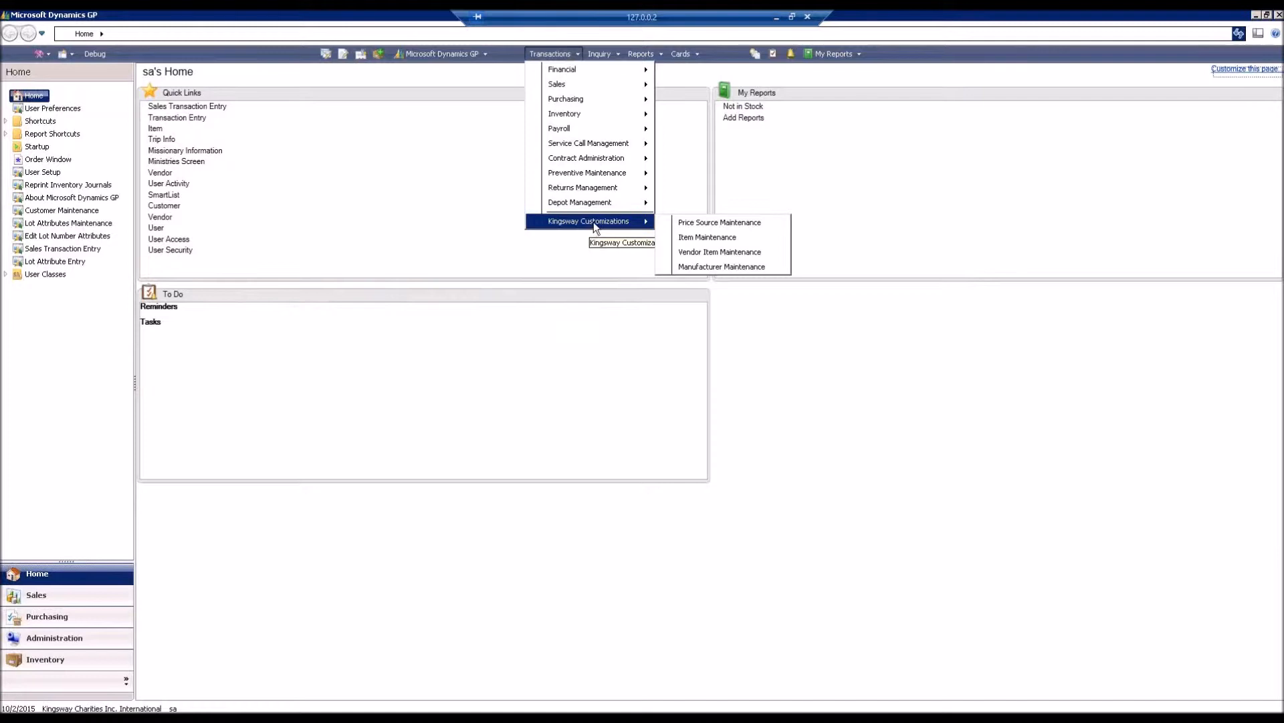
{"action": "left_click", "coordinate": [737, 269]}
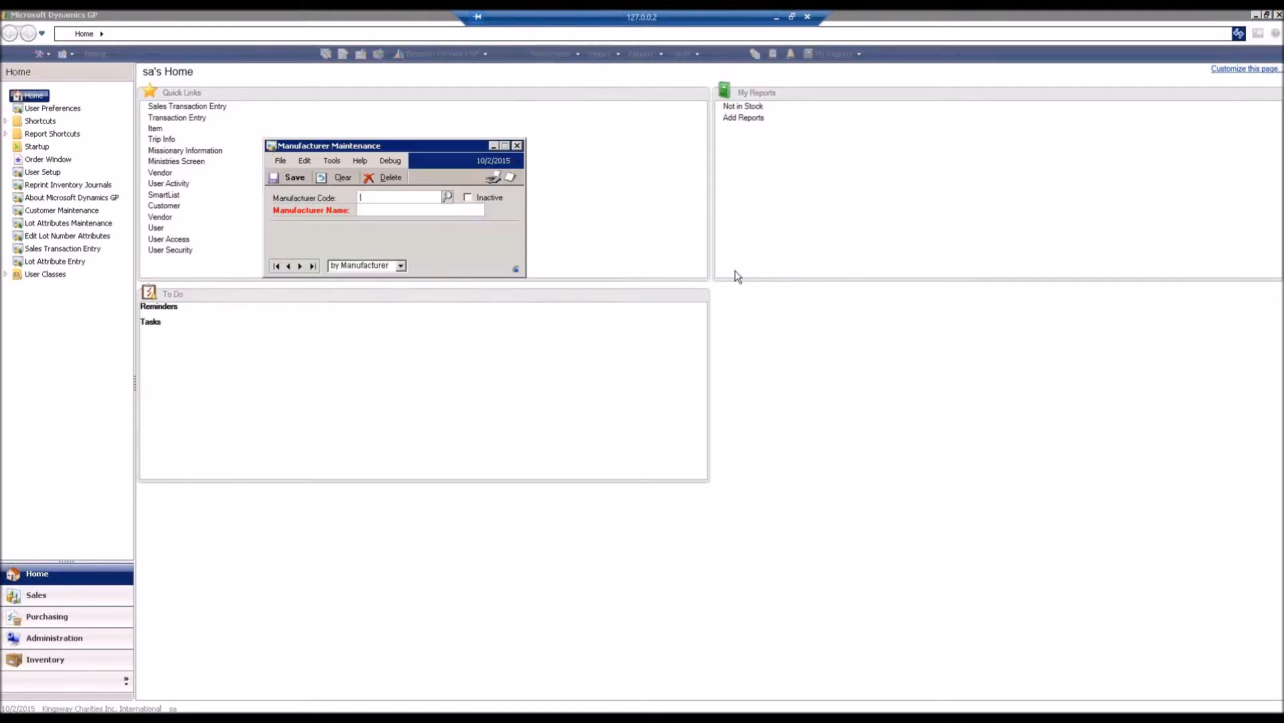
{"action": "type", "text": "N/A"}
{"action": "key", "text": "Tab"}
{"action": "left_click", "coordinate": [278, 178]}
{"action": "left_click", "coordinate": [517, 145]}
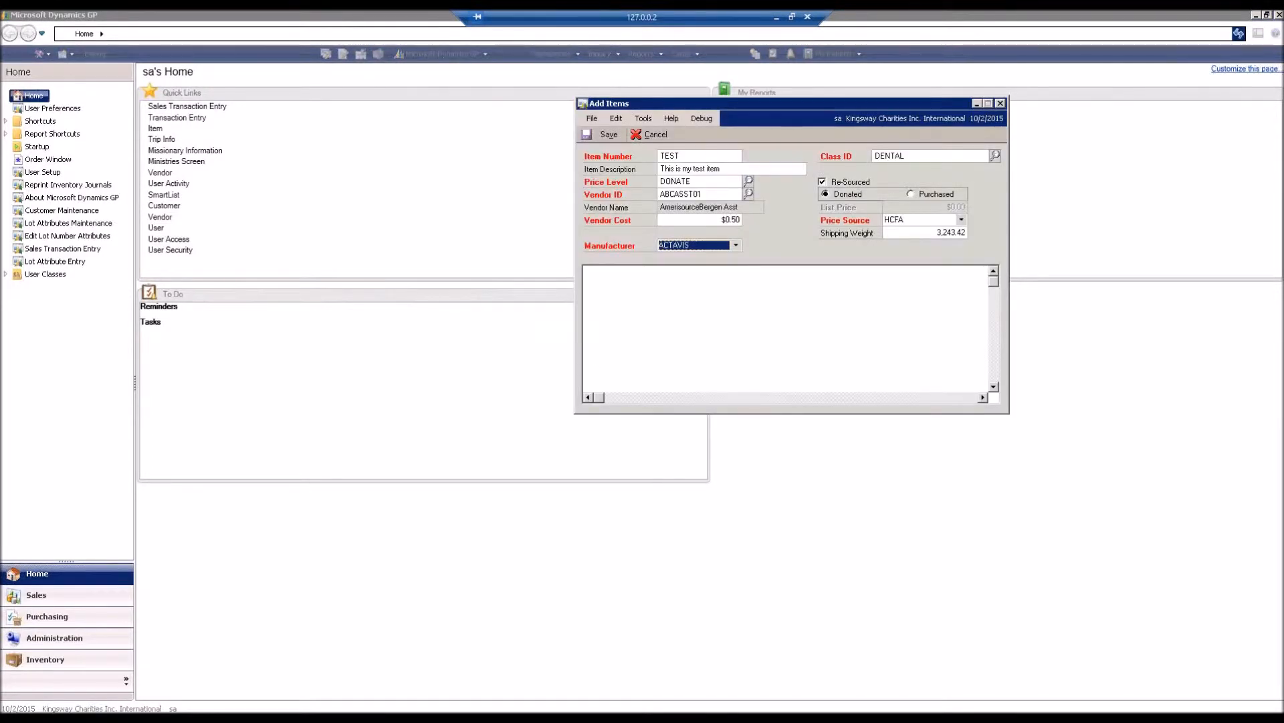
Check the manufacturer choices for the item and cancel the unsaved TEST entry
{"action": "left_click", "coordinate": [737, 245]}
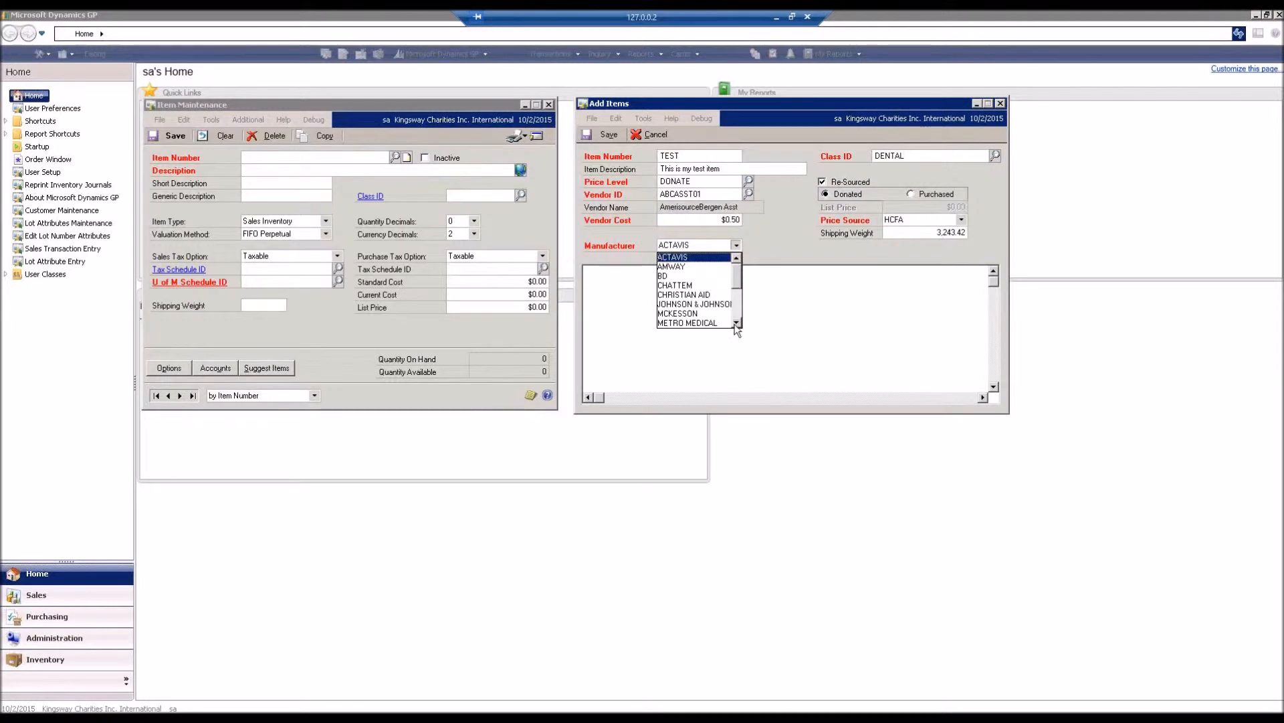
{"action": "left_click", "coordinate": [657, 146]}
{"action": "left_click", "coordinate": [656, 136]}
Start item number TEST again from Item Maintenance and place the Add Items window beside it
{"action": "left_click", "coordinate": [270, 160]}
{"action": "type", "text": "TEST"}
{"action": "left_click", "coordinate": [279, 170]}
{"action": "left_click_drag", "start_coordinate": [334, 72], "coordinate": [768, 100]}
Describe the item as "This is my test item" and assign it to the ANTIBIOTIC class
{"action": "left_click", "coordinate": [688, 166]}
{"action": "type", "text": "This is my"}
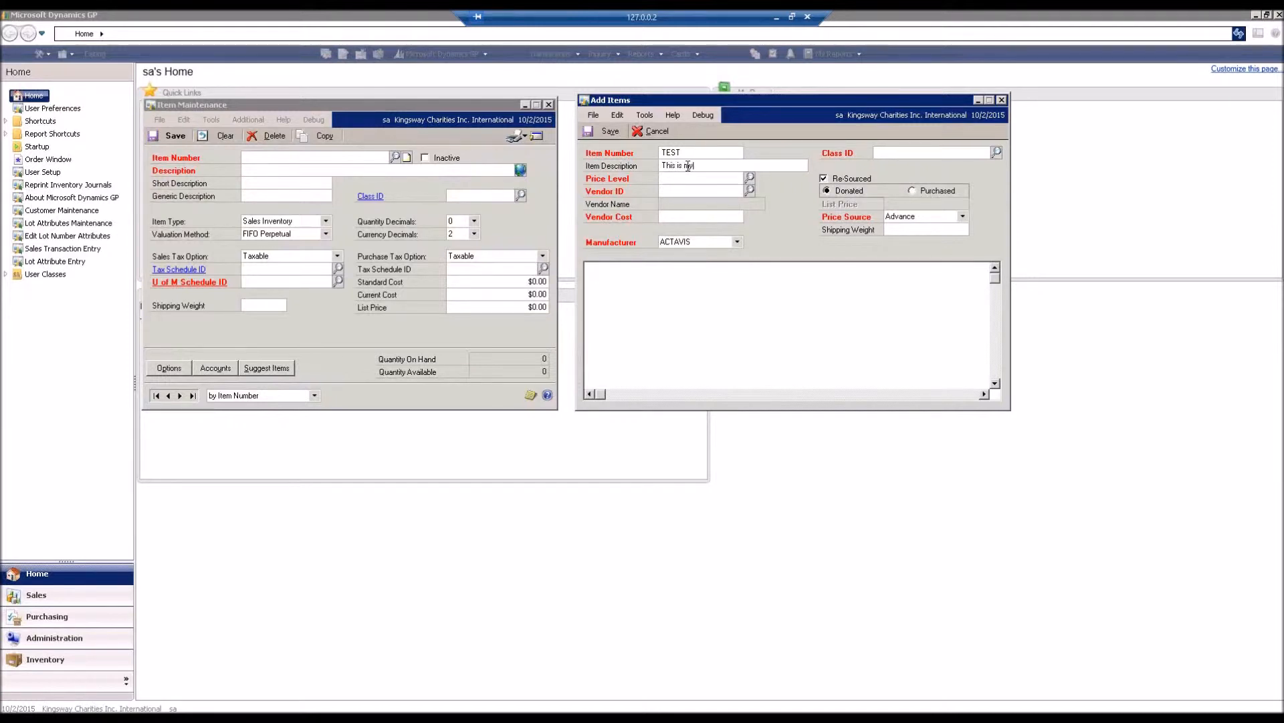
{"action": "type", "text": " test item"}
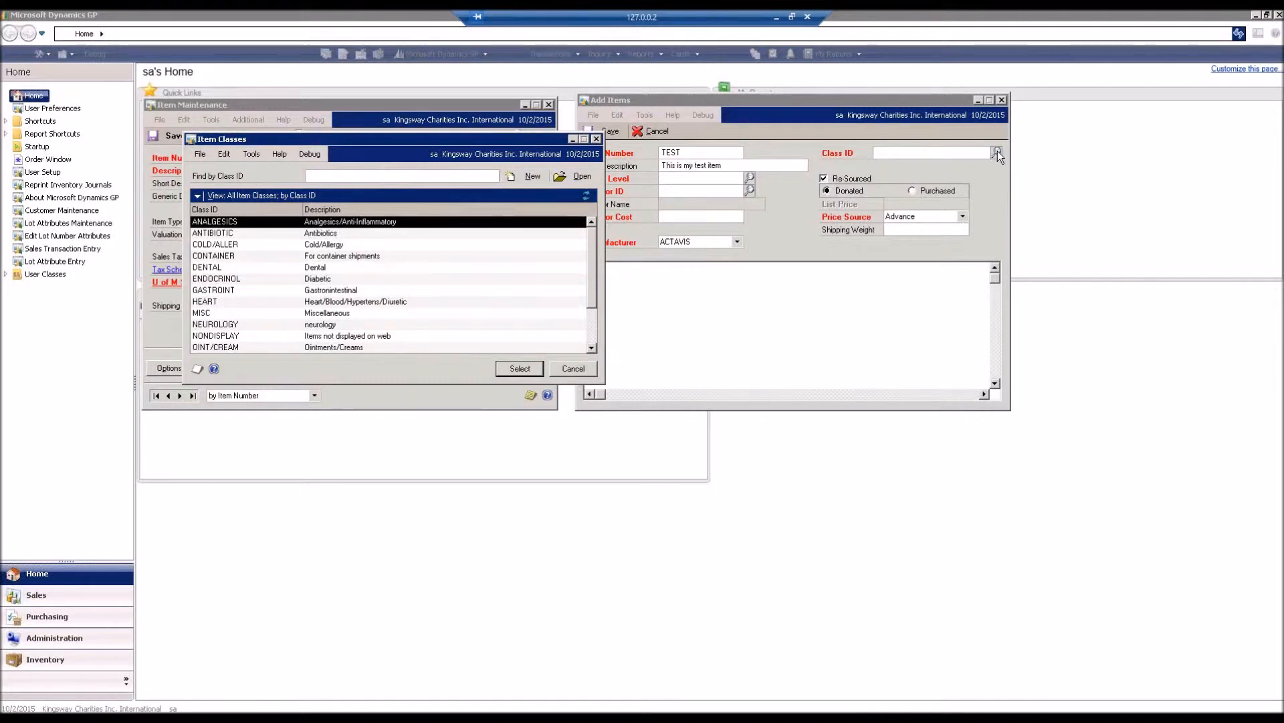
{"action": "left_click", "coordinate": [224, 236]}
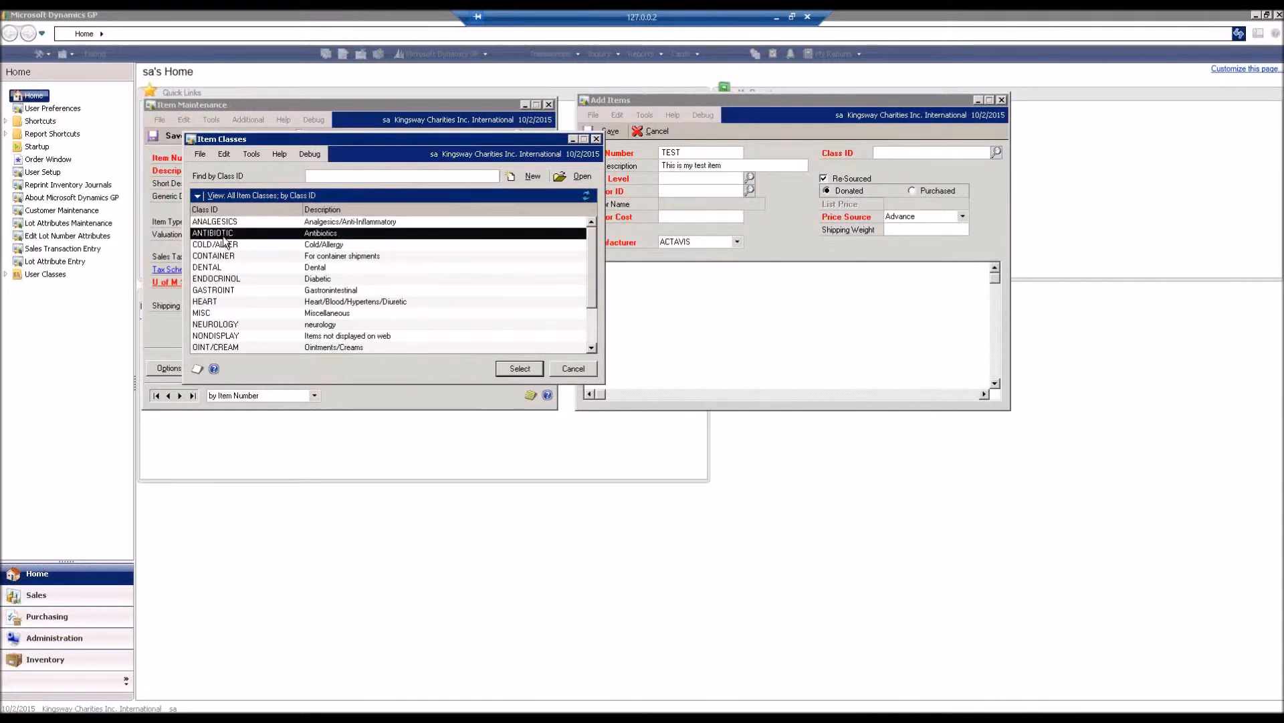
{"action": "double_click", "coordinate": [225, 235]}
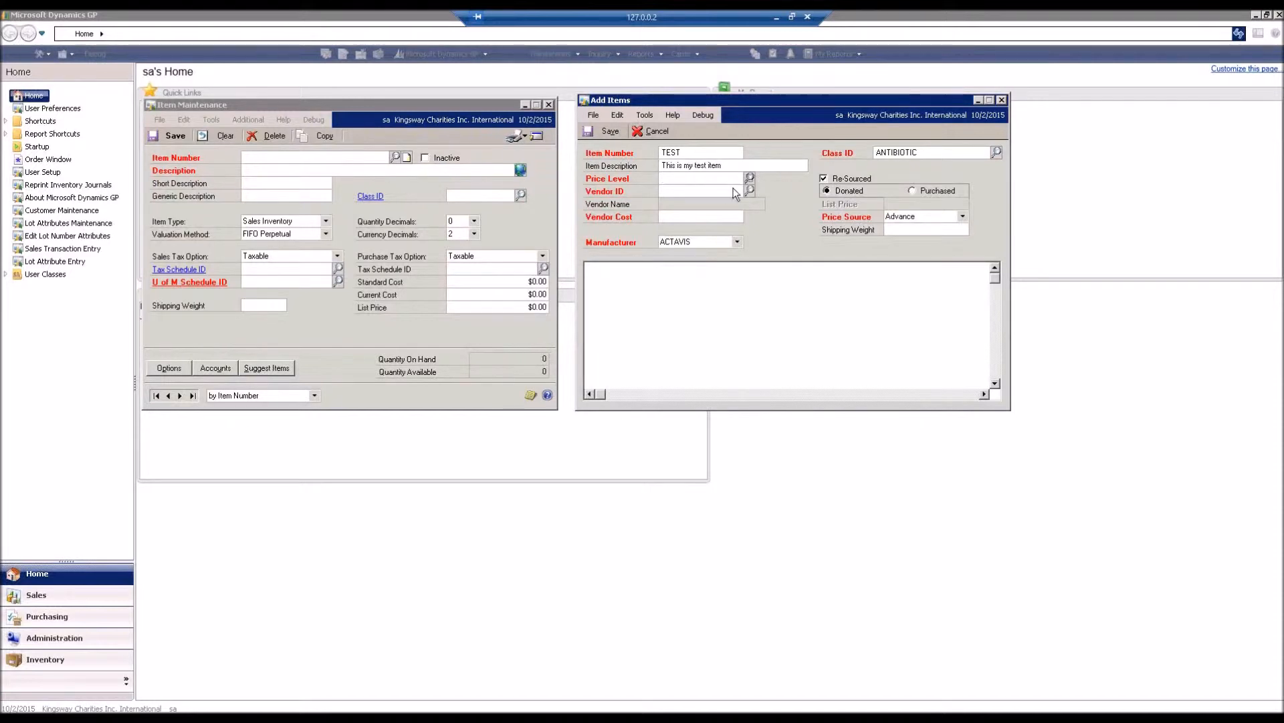
Set the price level to DONATE and choose vendor ABCASST01 with a vendor cost of $3.43
{"action": "left_click", "coordinate": [749, 178]}
{"action": "double_click", "coordinate": [238, 214]}
{"action": "left_click", "coordinate": [750, 190]}
{"action": "double_click", "coordinate": [223, 216]}
{"action": "type", "text": "43"}
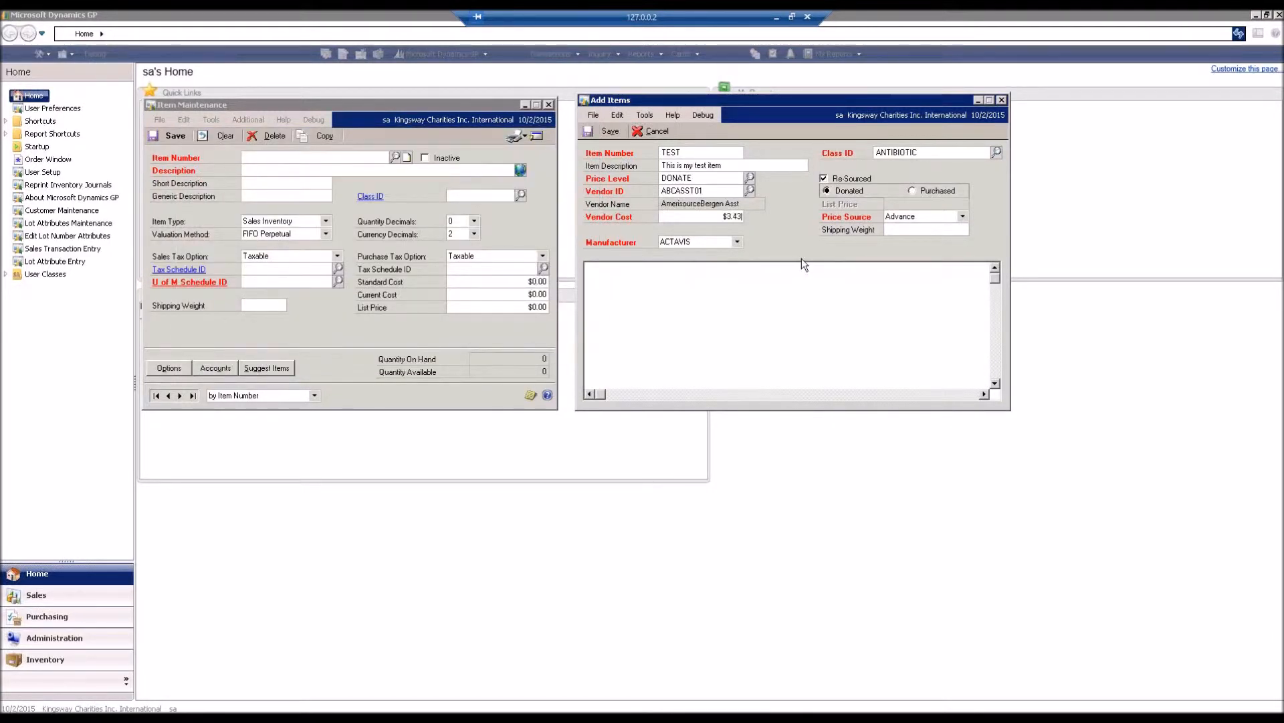
{"action": "key", "text": "Tab"}
Set the item's price source to HCFA and its shipping weight to 50.00
{"action": "left_click", "coordinate": [939, 218]}
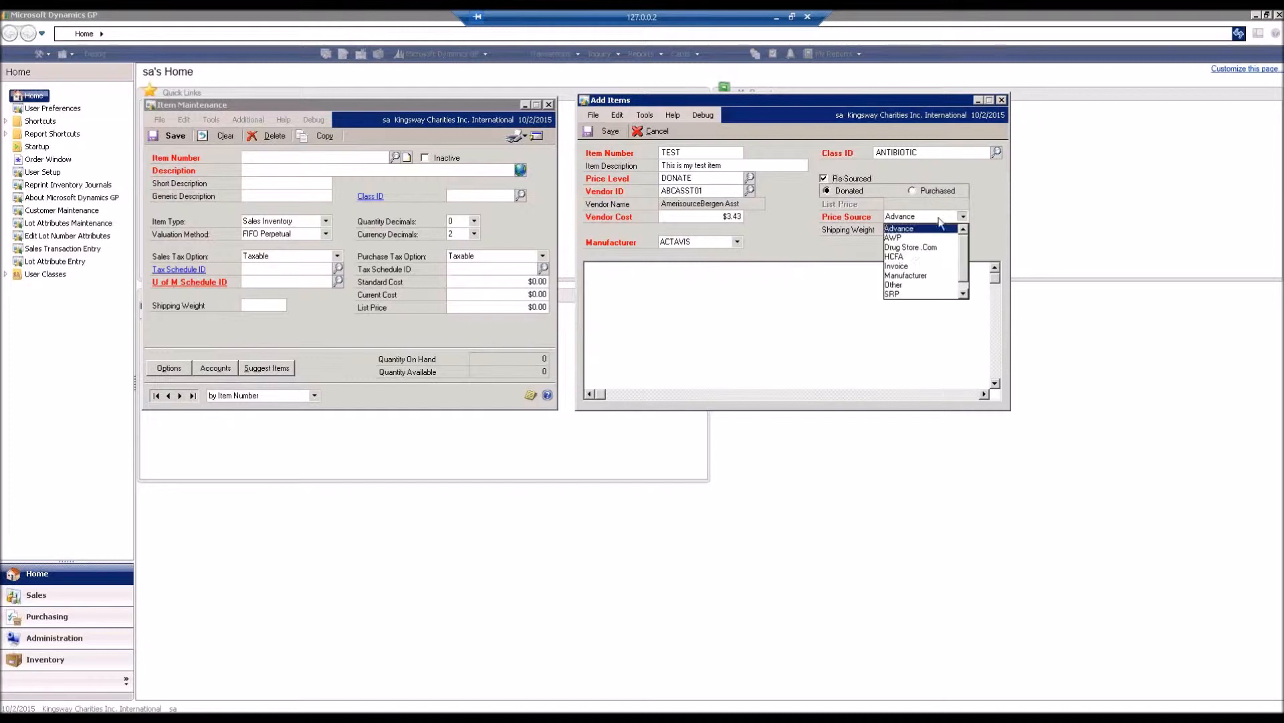
{"action": "left_click", "coordinate": [900, 256]}
{"action": "key", "text": "Tab"}
{"action": "type", "text": "0.50"}
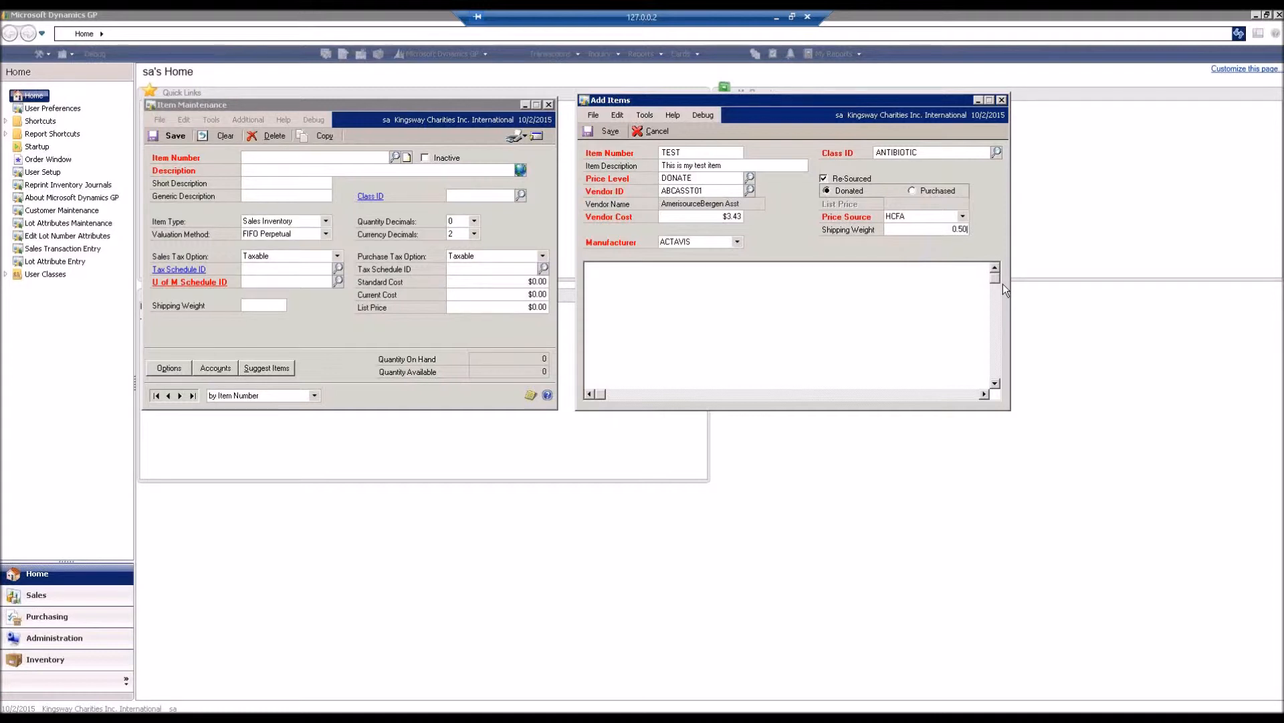
{"action": "key", "text": "Tab"}
{"action": "type", "text": "50"}
{"action": "key", "text": "Tab"}
Set the item's manufacturer to N/A
{"action": "left_click", "coordinate": [714, 243]}
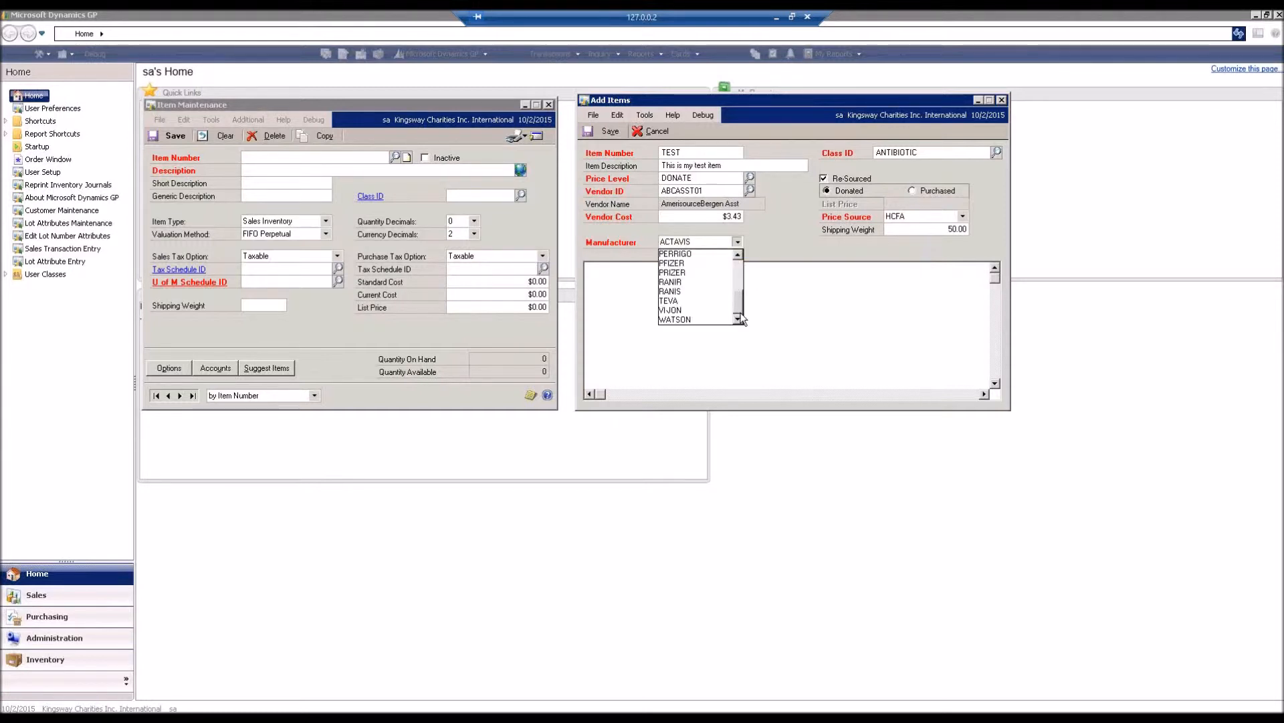
{"action": "left_click", "coordinate": [740, 295]}
{"action": "left_click_drag", "start_coordinate": [739, 290], "coordinate": [734, 285]}
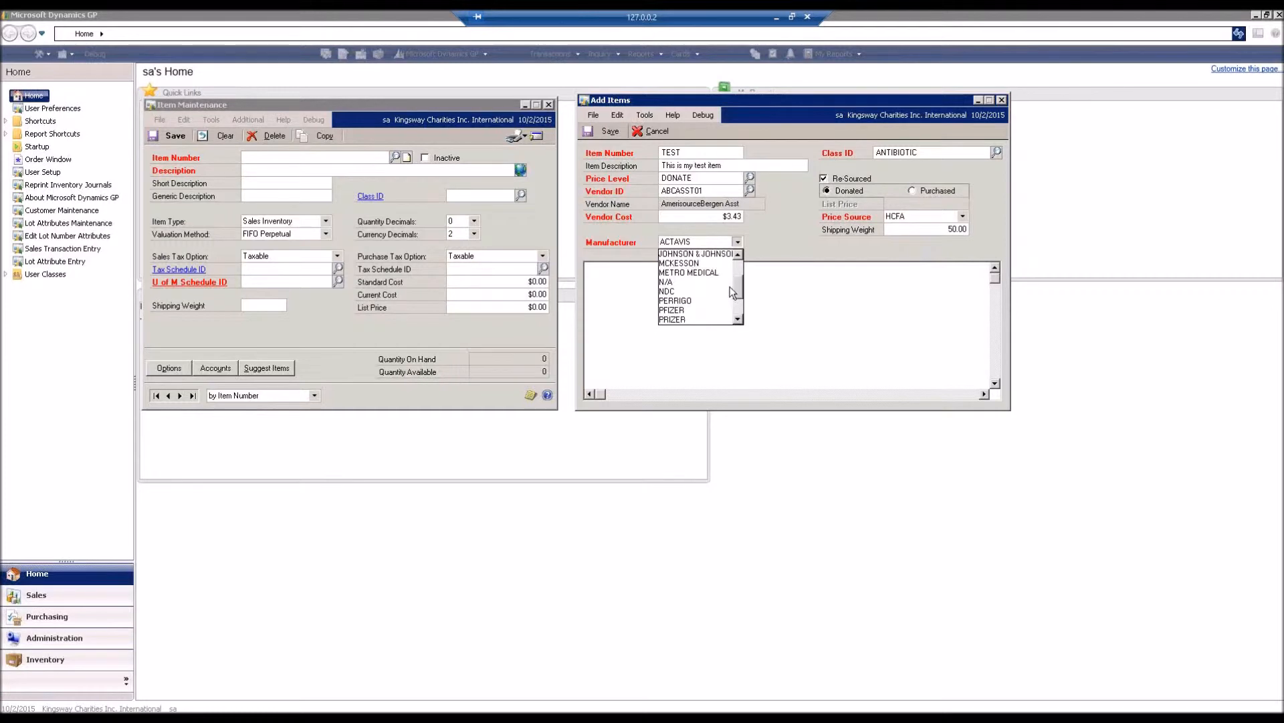
{"action": "left_click", "coordinate": [690, 283]}
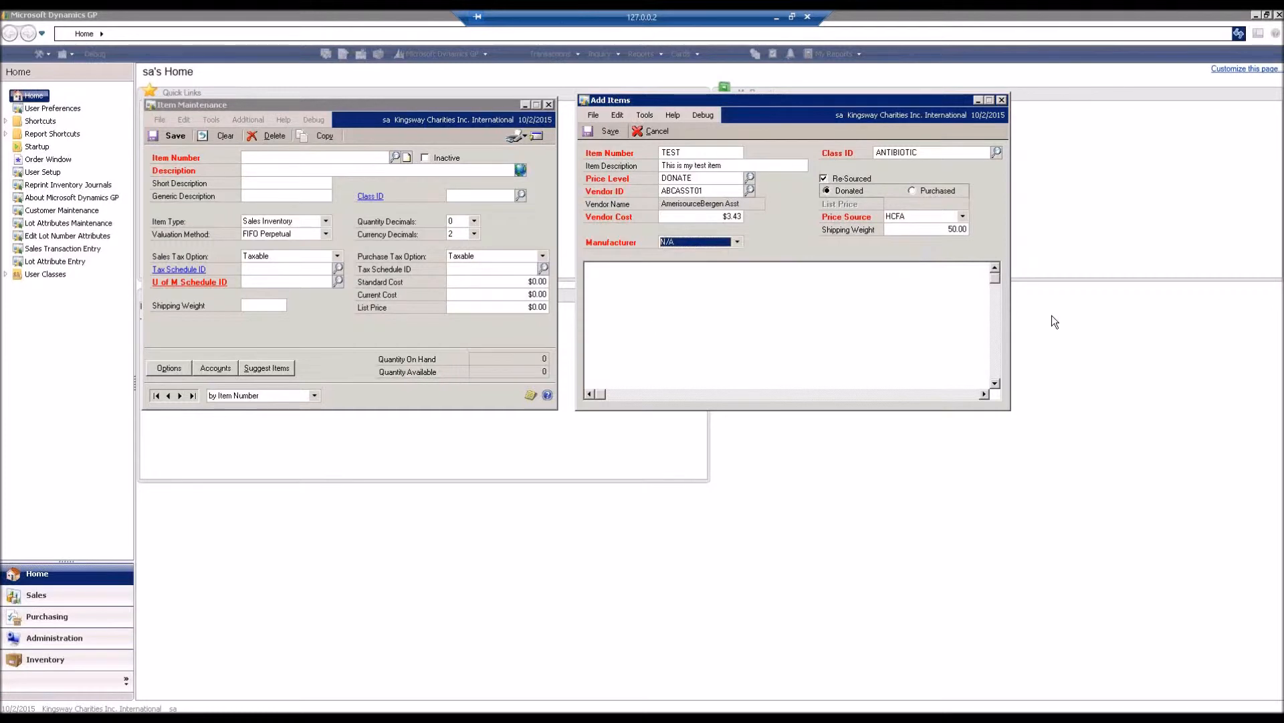
Add the note "note for item" and save the new item
{"action": "left_click", "coordinate": [719, 283]}
{"action": "type", "text": "note for"}
{"action": "type", "text": "item"}
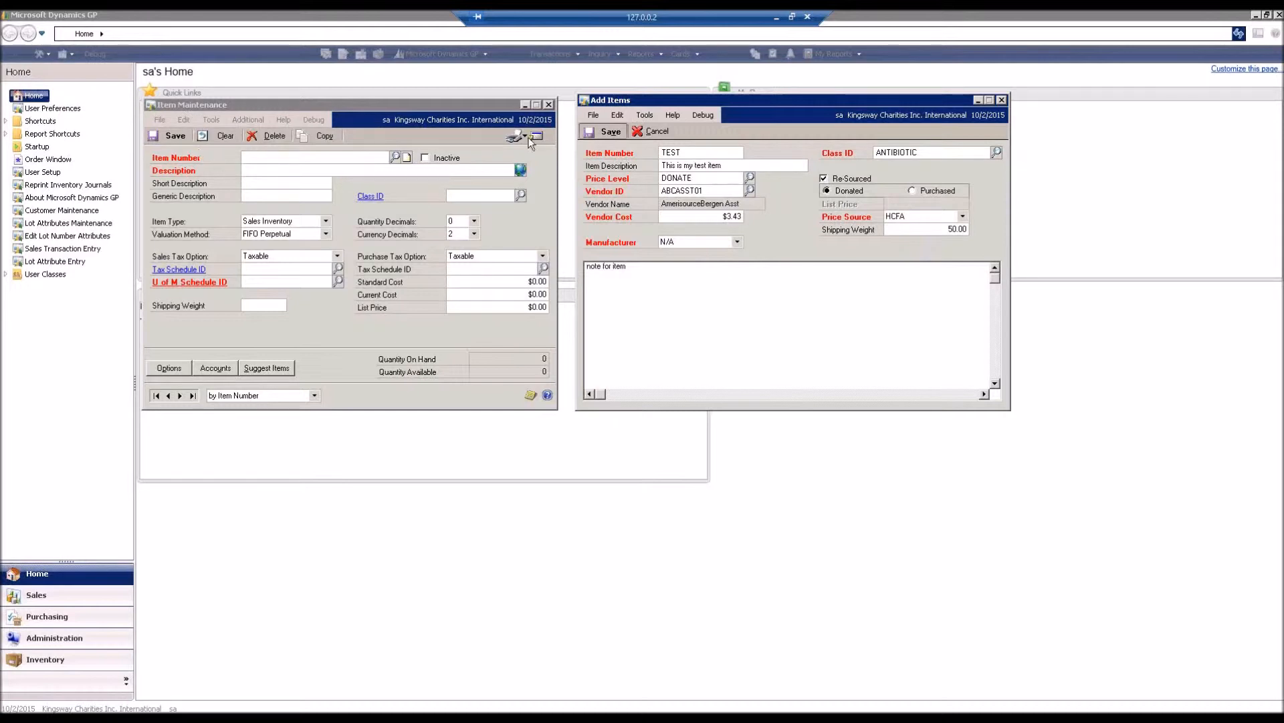
{"action": "left_click", "coordinate": [611, 132]}
{"action": "left_click_drag", "start_coordinate": [648, 347], "coordinate": [824, 266]}
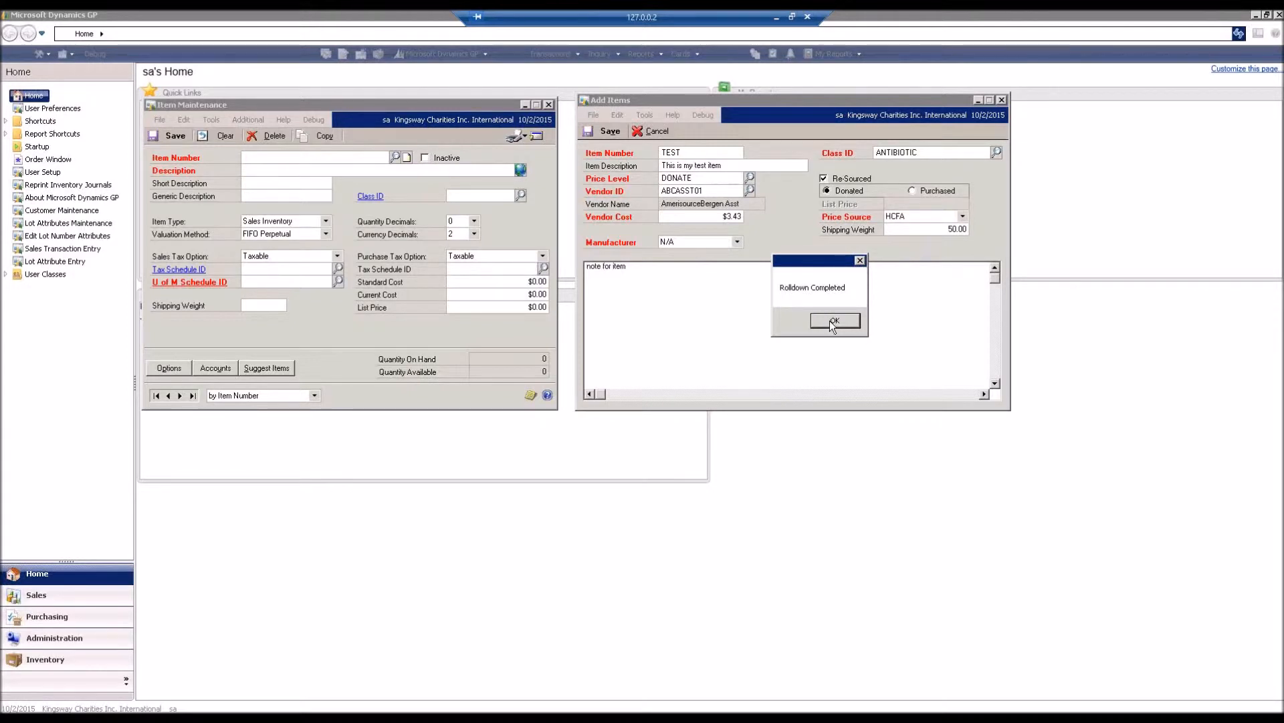
Dismiss the rolldown message and load item TEST in Item Maintenance to check its shipping weight, list price and class
{"action": "left_click", "coordinate": [834, 320]}
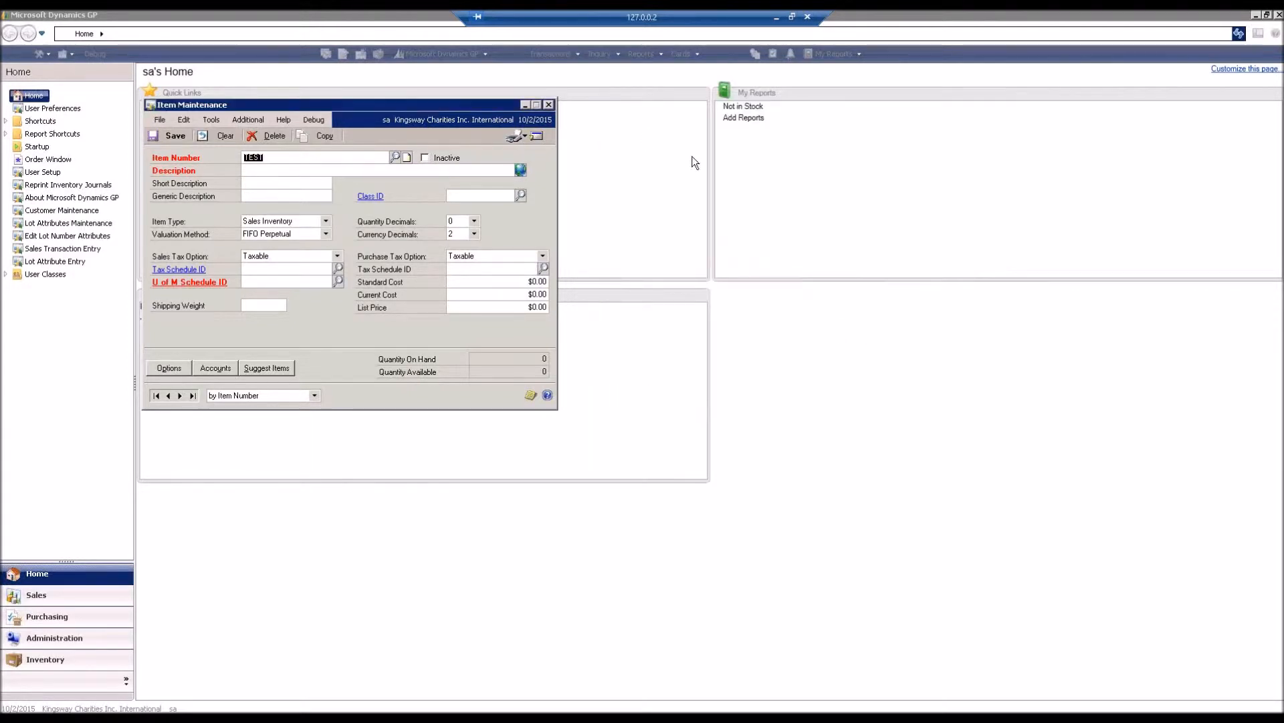
{"action": "left_click", "coordinate": [276, 159]}
{"action": "key", "text": "Tab"}
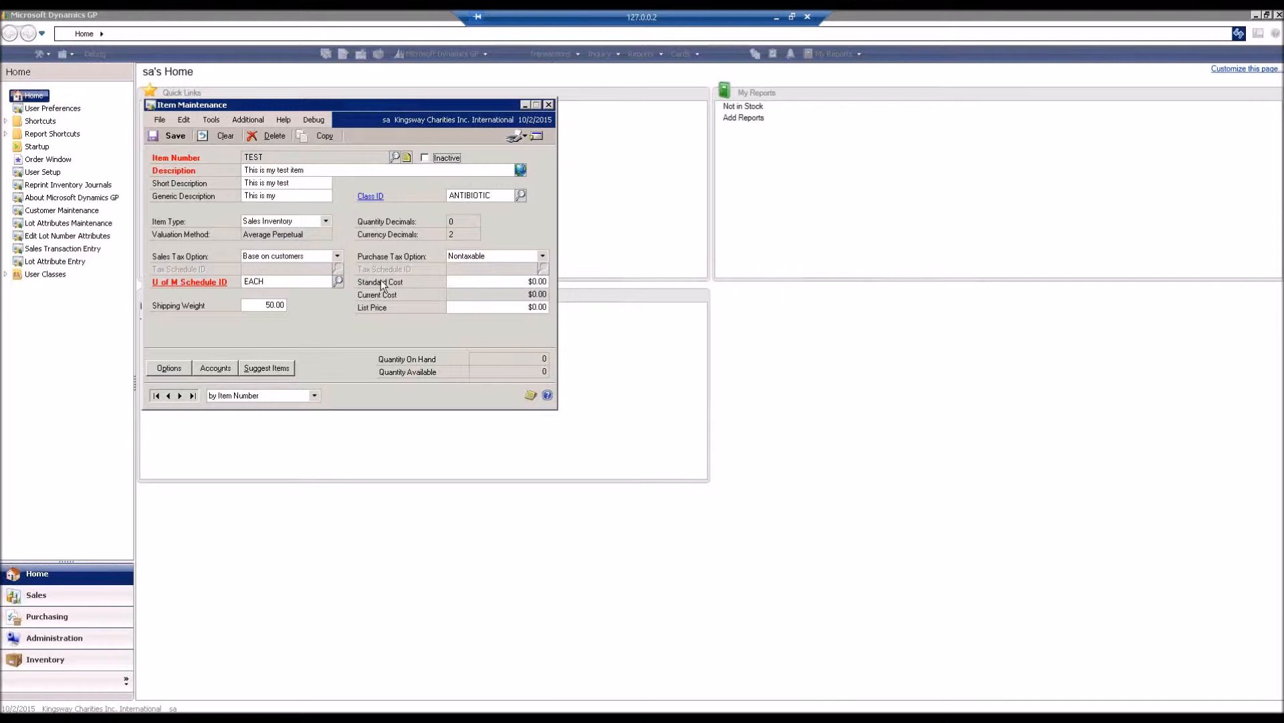
{"action": "left_click", "coordinate": [272, 306]}
{"action": "left_click", "coordinate": [528, 307]}
{"action": "left_click", "coordinate": [496, 195]}
Review the TEST item's maintenance options and its posting accounts
{"action": "left_click", "coordinate": [178, 371]}
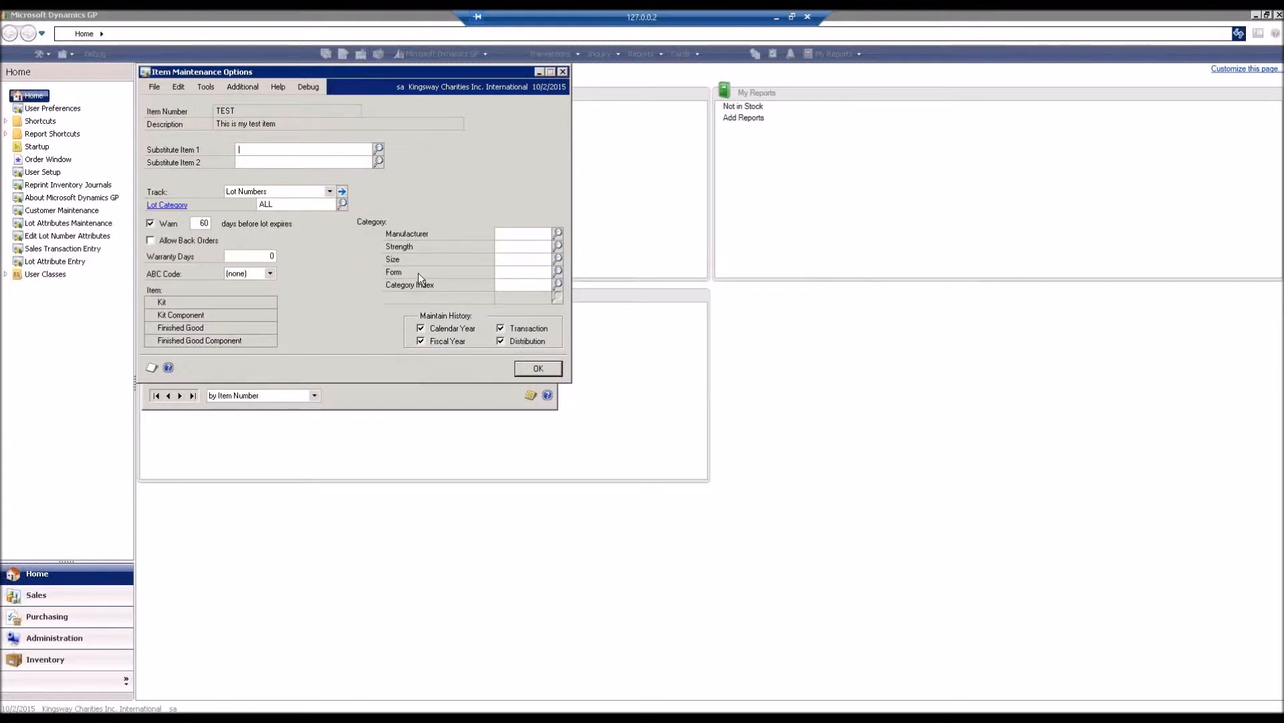
{"action": "left_click", "coordinate": [538, 368]}
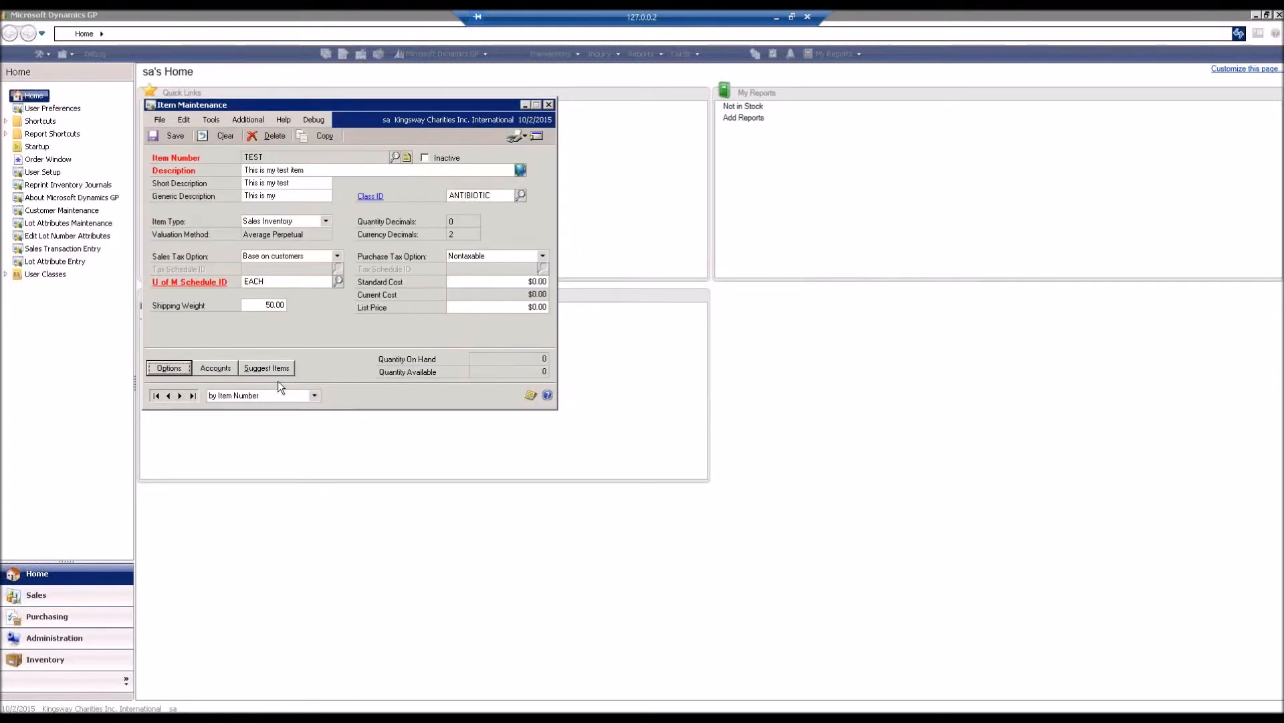
{"action": "left_click", "coordinate": [216, 369]}
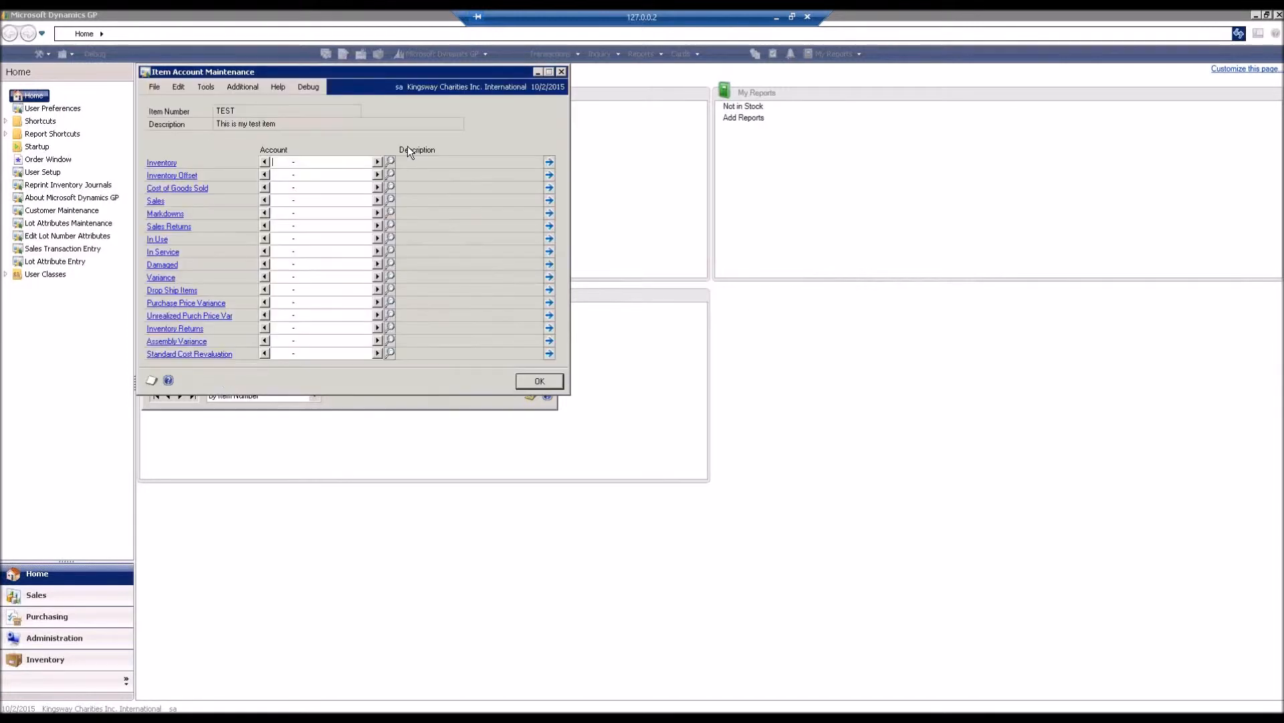
{"action": "left_click", "coordinate": [540, 381]}
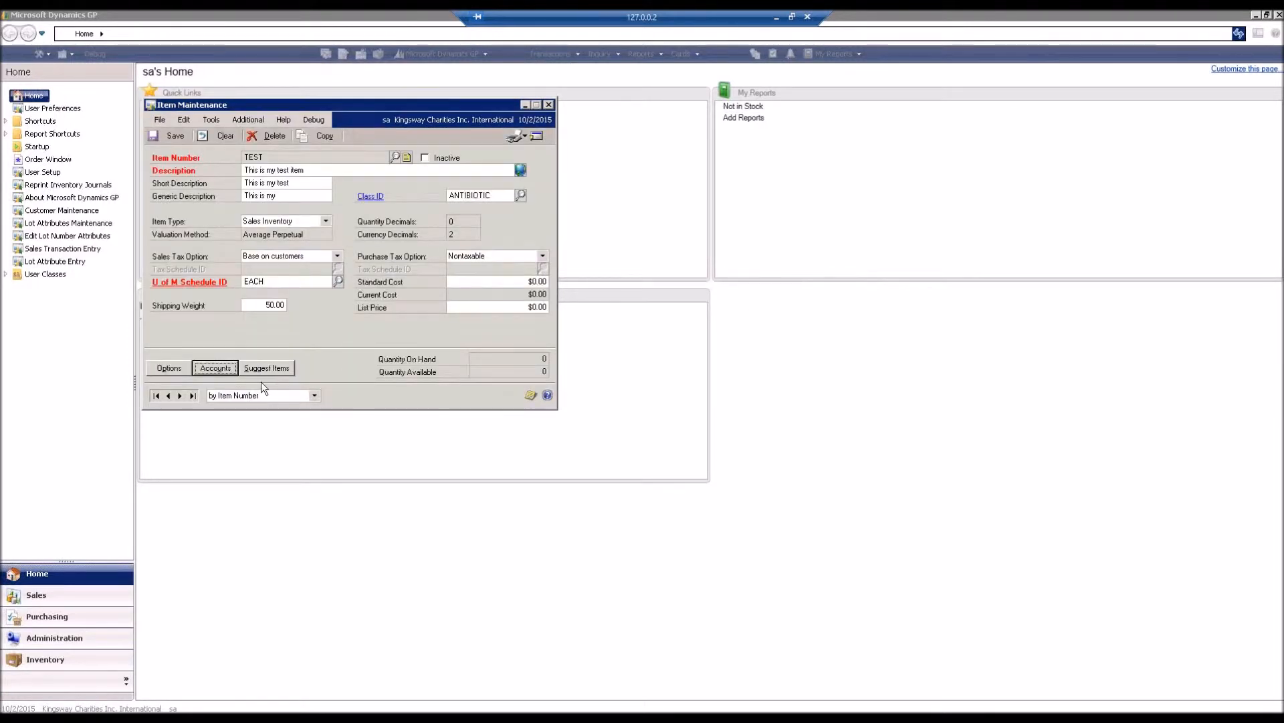
Review the TEST item's price list, checking the DONATE level's price, and save and close the record
{"action": "left_click", "coordinate": [539, 135]}
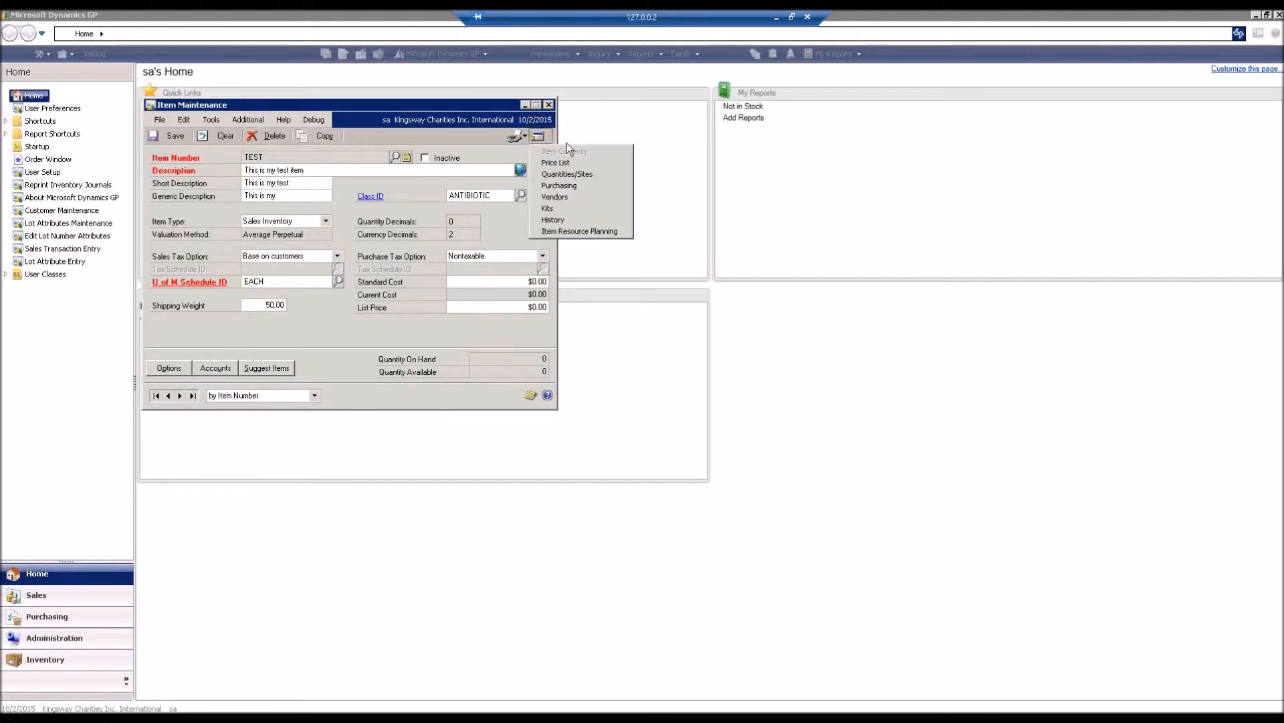
{"action": "left_click", "coordinate": [569, 162]}
{"action": "left_click", "coordinate": [270, 281]}
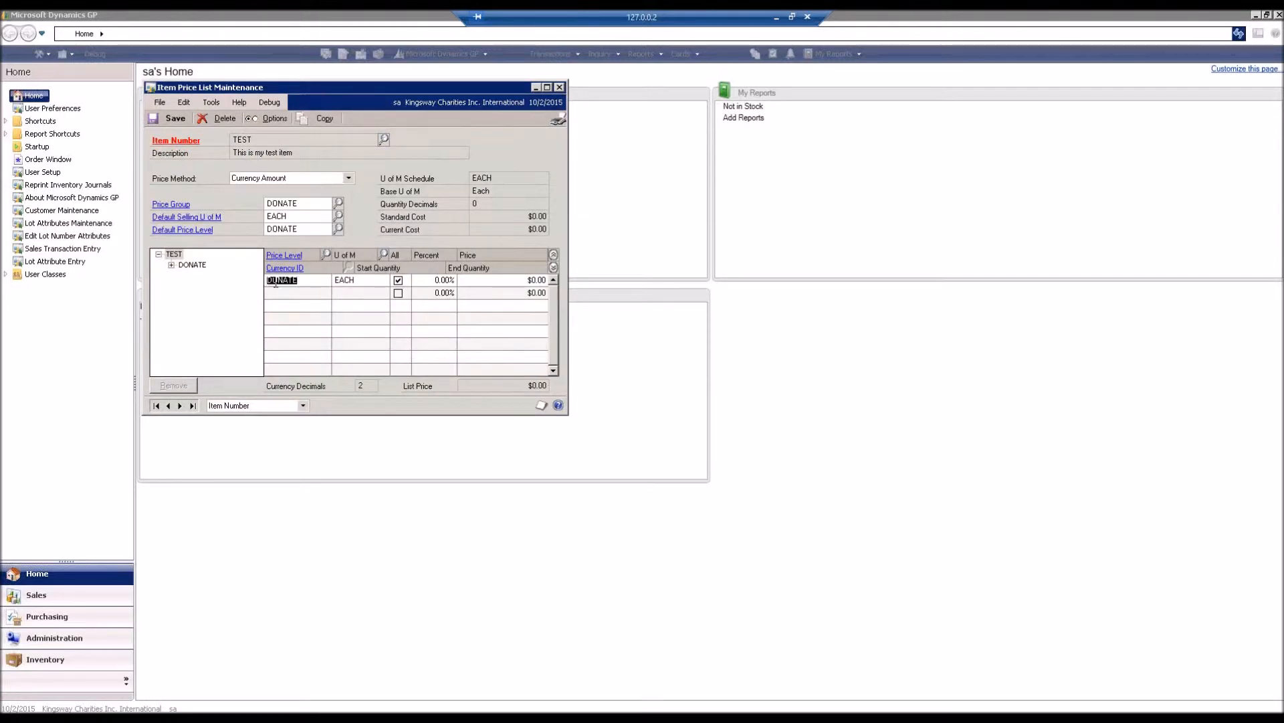
{"action": "left_click", "coordinate": [538, 280]}
{"action": "left_click", "coordinate": [171, 118]}
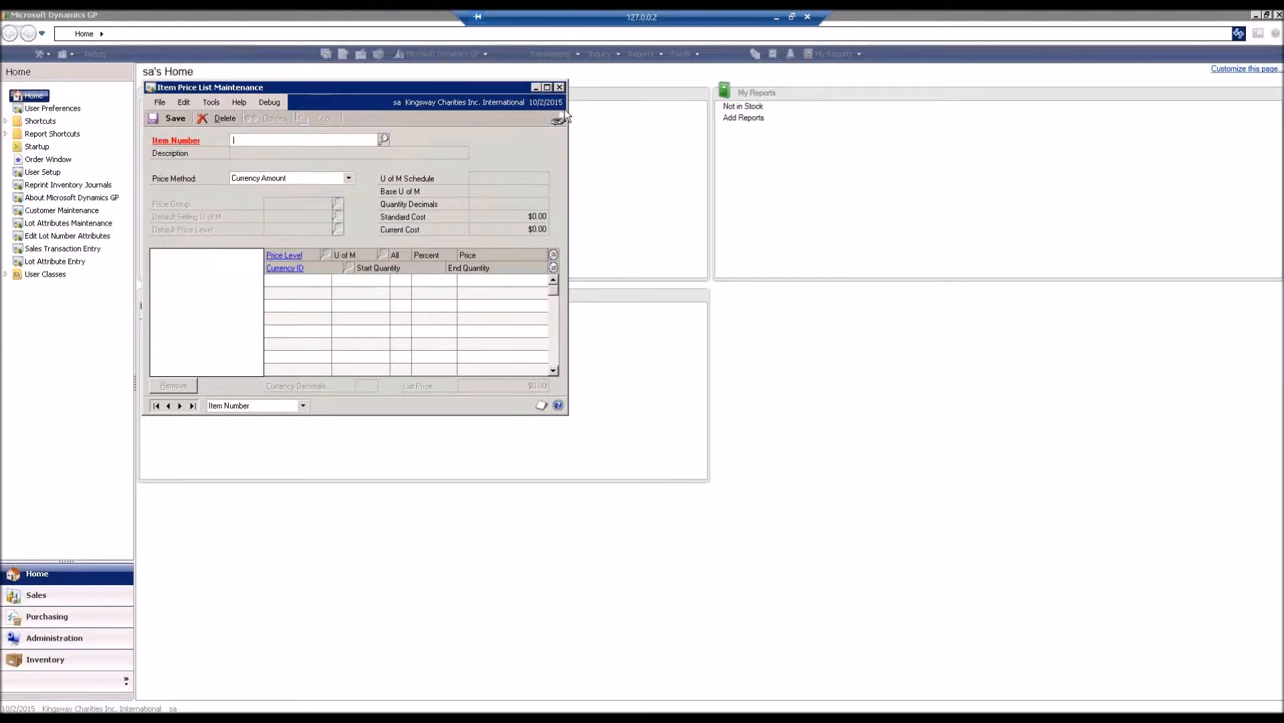
{"action": "left_click", "coordinate": [559, 88]}
Check the TEST item's quantities record for site WAREHOUSE, including its site lookup and primary vendor, and save and close it
{"action": "left_click", "coordinate": [540, 137]}
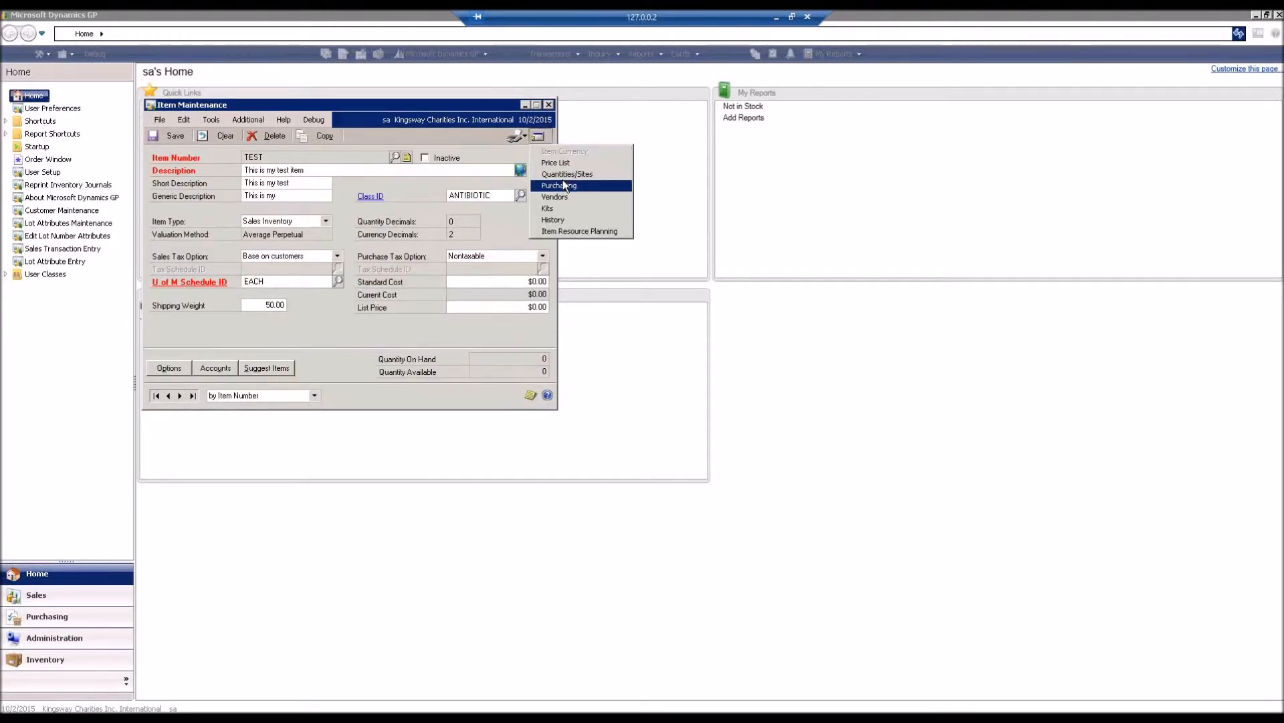
{"action": "left_click", "coordinate": [576, 173]}
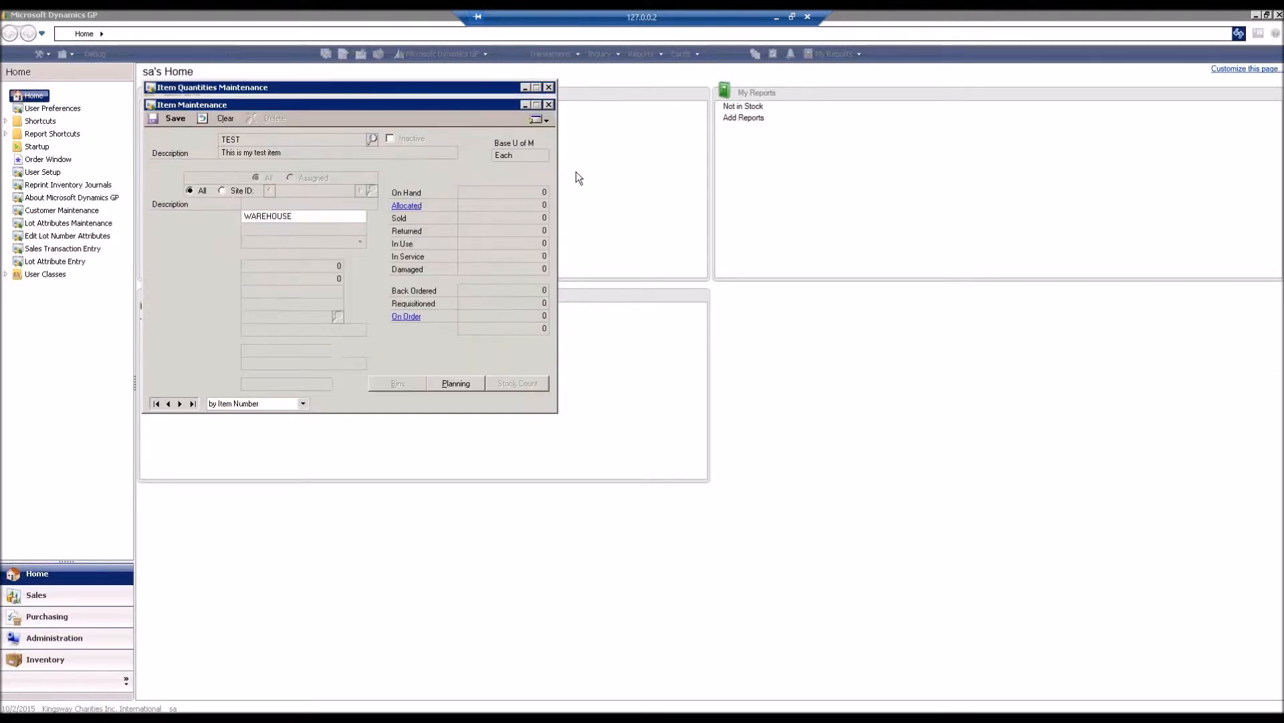
{"action": "left_click", "coordinate": [236, 191]}
{"action": "left_click", "coordinate": [360, 191]}
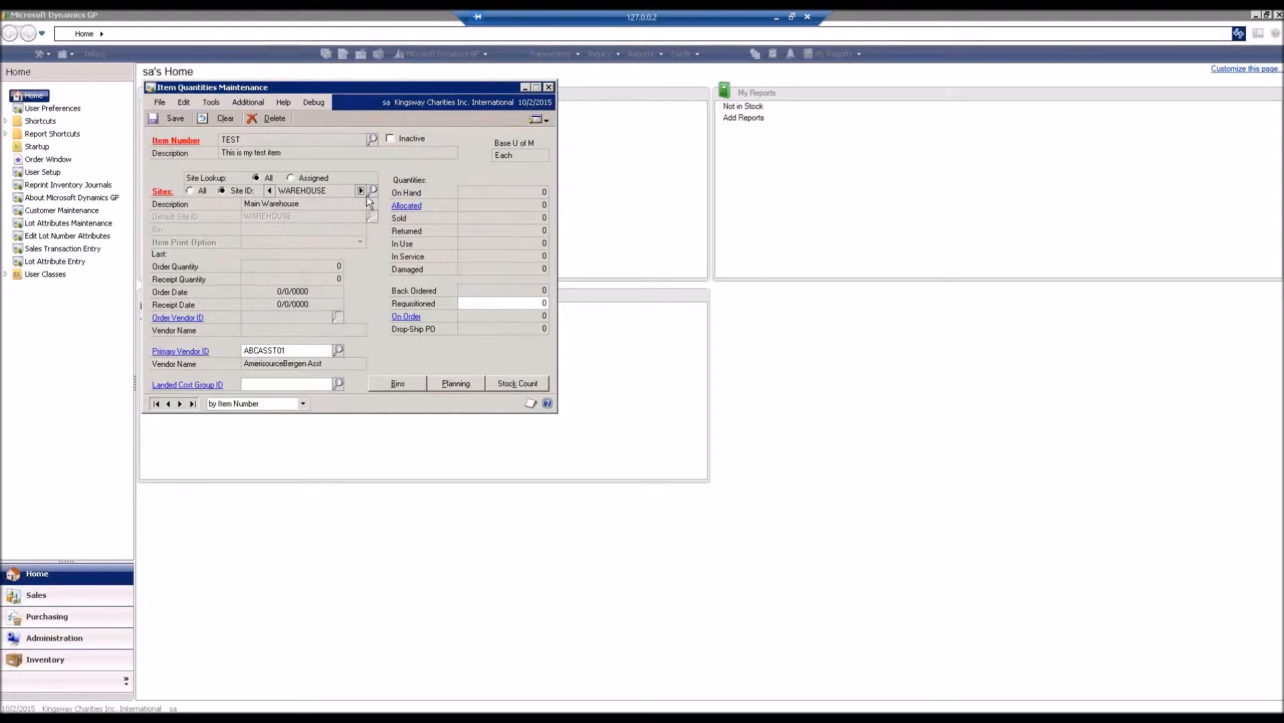
{"action": "left_click", "coordinate": [373, 190]}
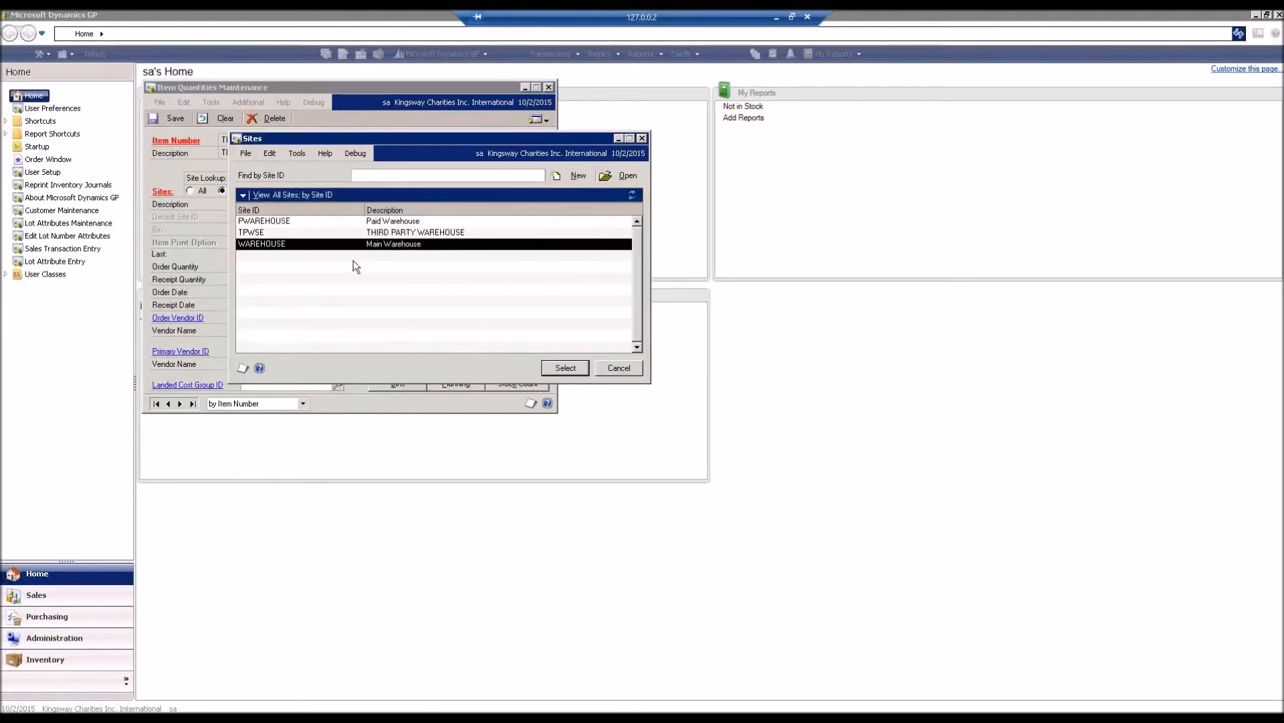
{"action": "left_click", "coordinate": [614, 361]}
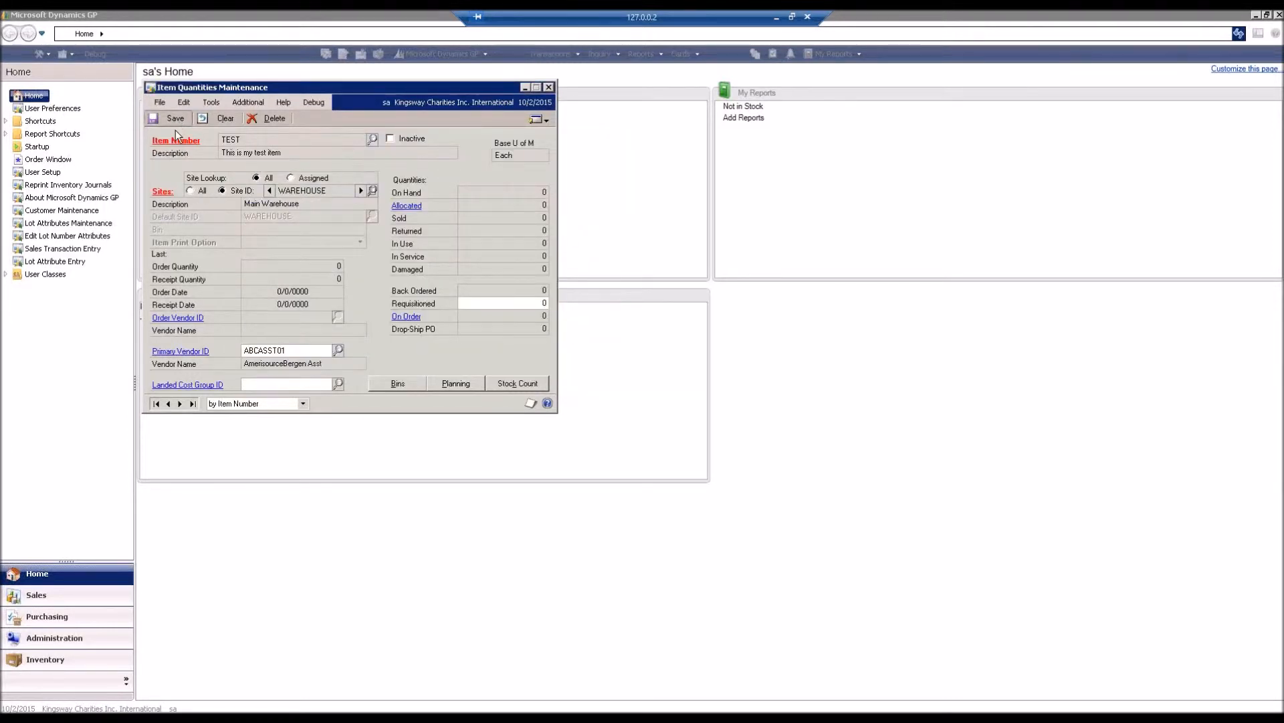
{"action": "double_click", "coordinate": [293, 351]}
{"action": "left_click", "coordinate": [171, 121]}
{"action": "left_click", "coordinate": [549, 88]}
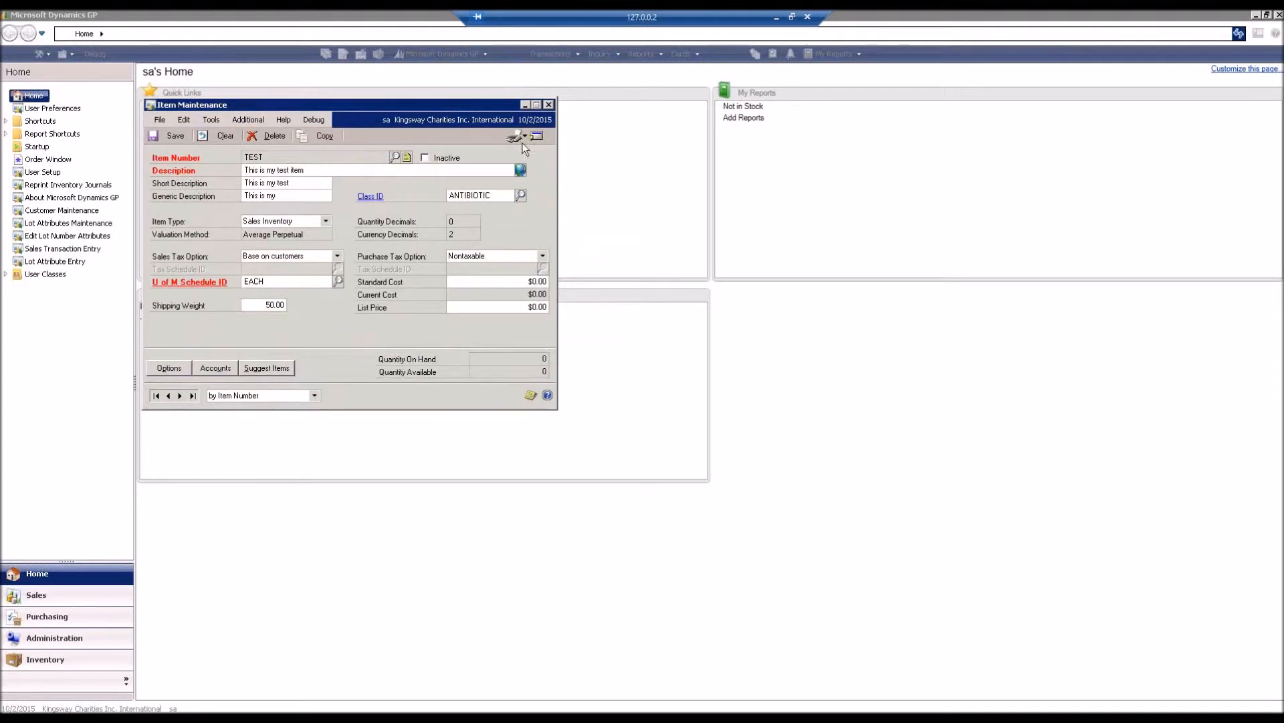
Bring up the TEST item's vendor record for ABCASST01 and check its originating invoice cost
{"action": "left_click", "coordinate": [538, 137]}
{"action": "left_click", "coordinate": [568, 196]}
{"action": "left_click_drag", "start_coordinate": [383, 83], "coordinate": [681, 93]}
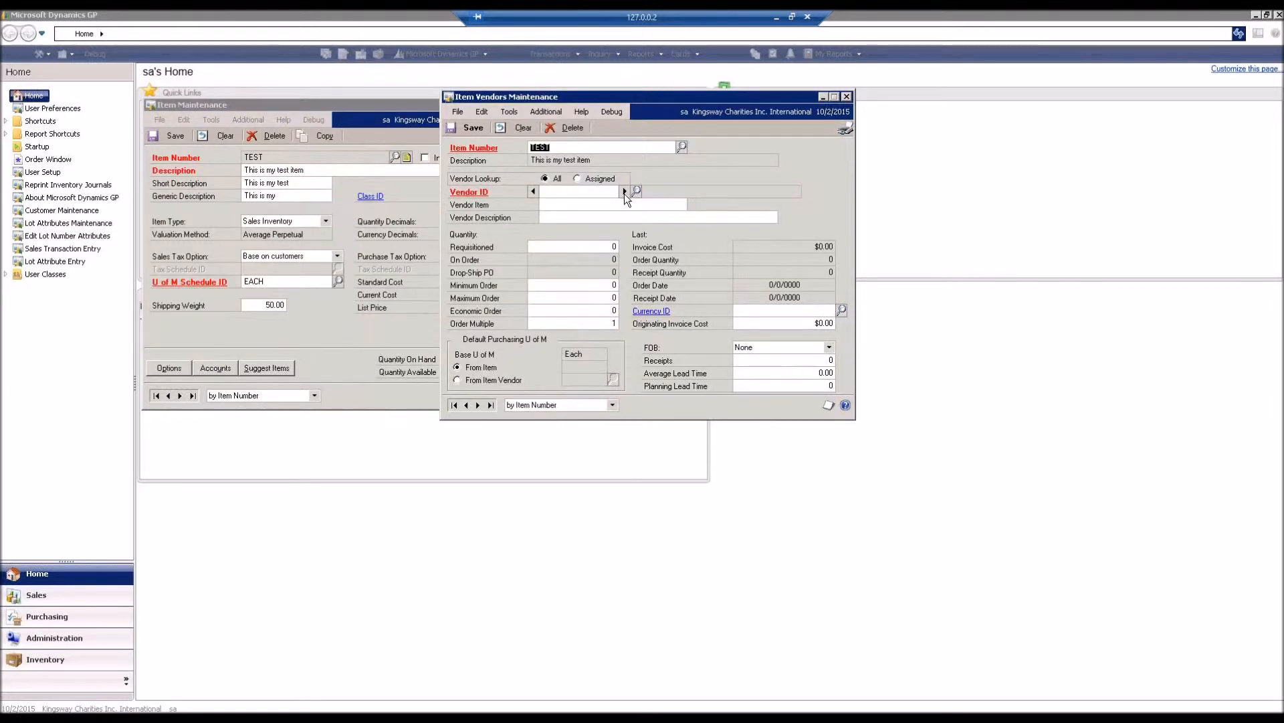
{"action": "left_click", "coordinate": [625, 192]}
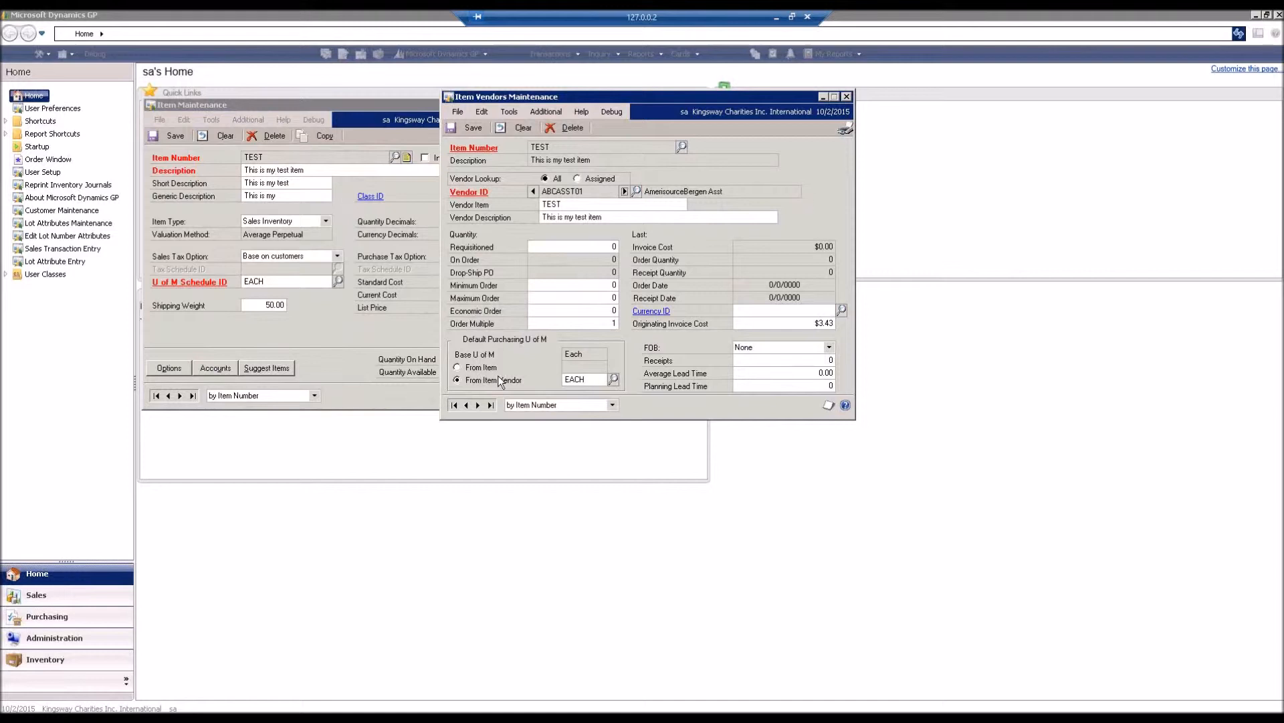
{"action": "left_click", "coordinate": [823, 321]}
Open both price source windows for the vendor item and place them side by side
{"action": "left_click", "coordinate": [557, 114]}
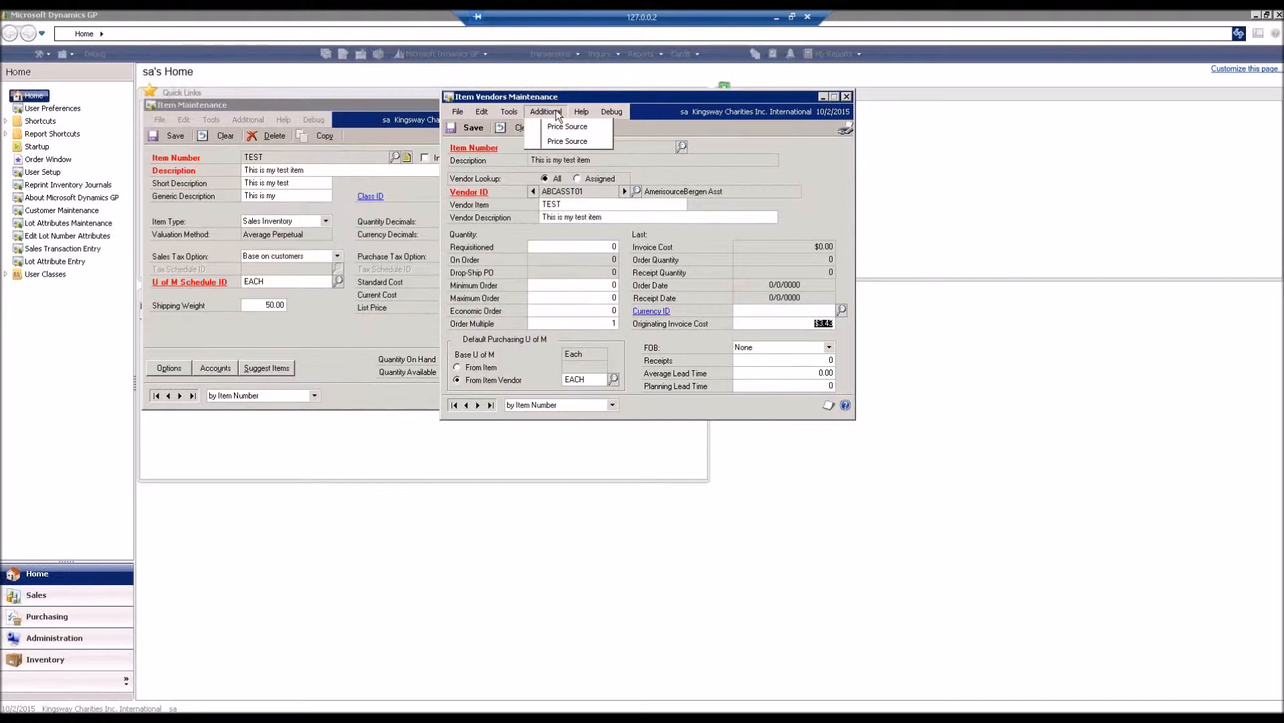
{"action": "left_click", "coordinate": [562, 141]}
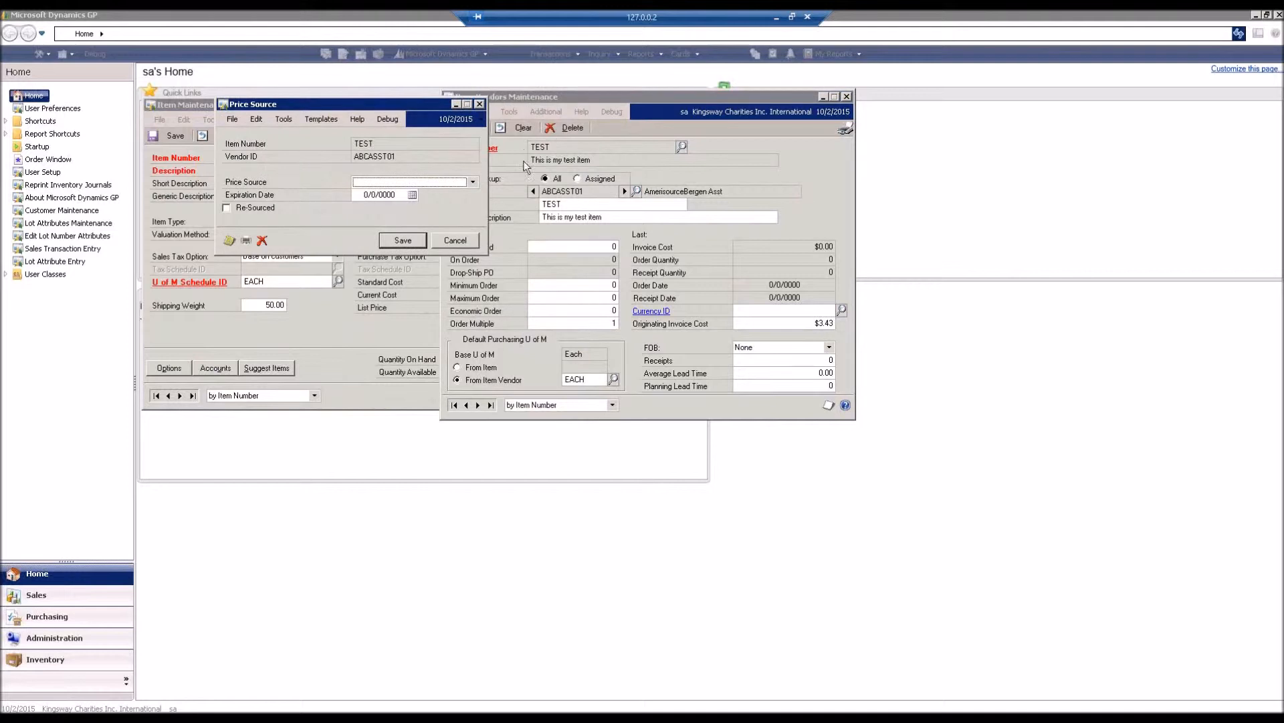
{"action": "left_click_drag", "start_coordinate": [315, 104], "coordinate": [295, 444]}
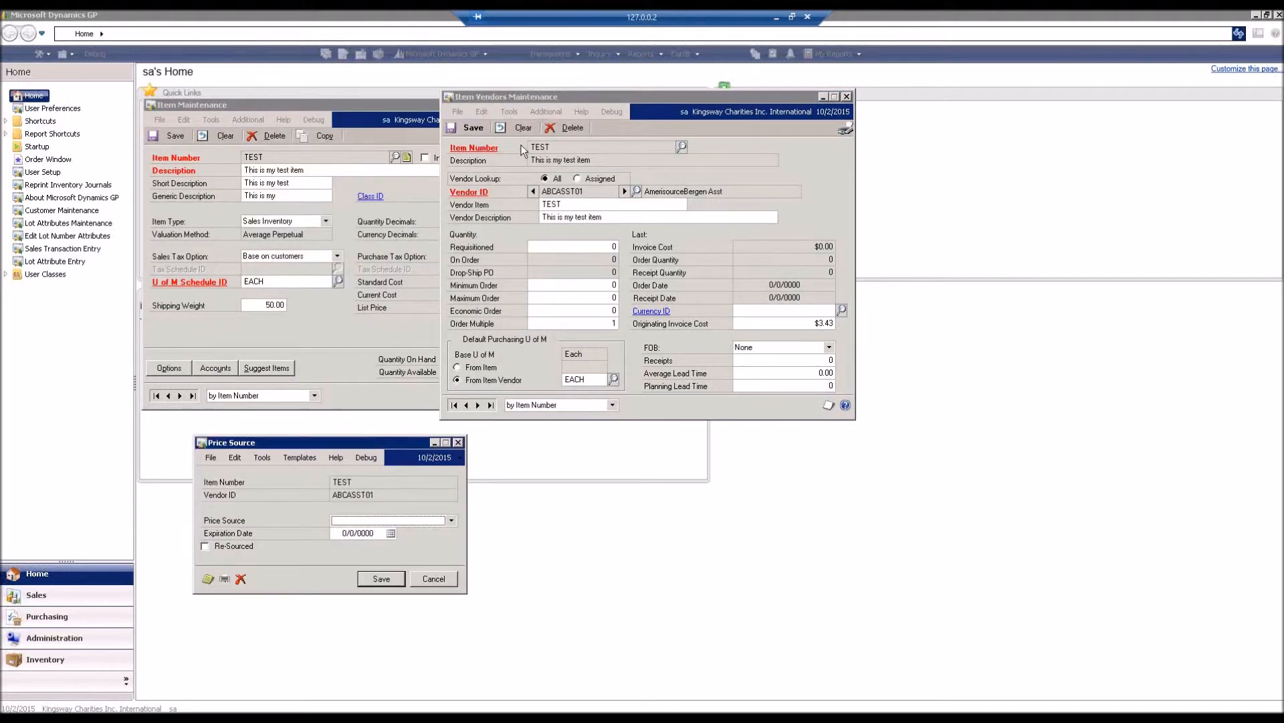
{"action": "left_click", "coordinate": [552, 113]}
{"action": "left_click", "coordinate": [546, 112]}
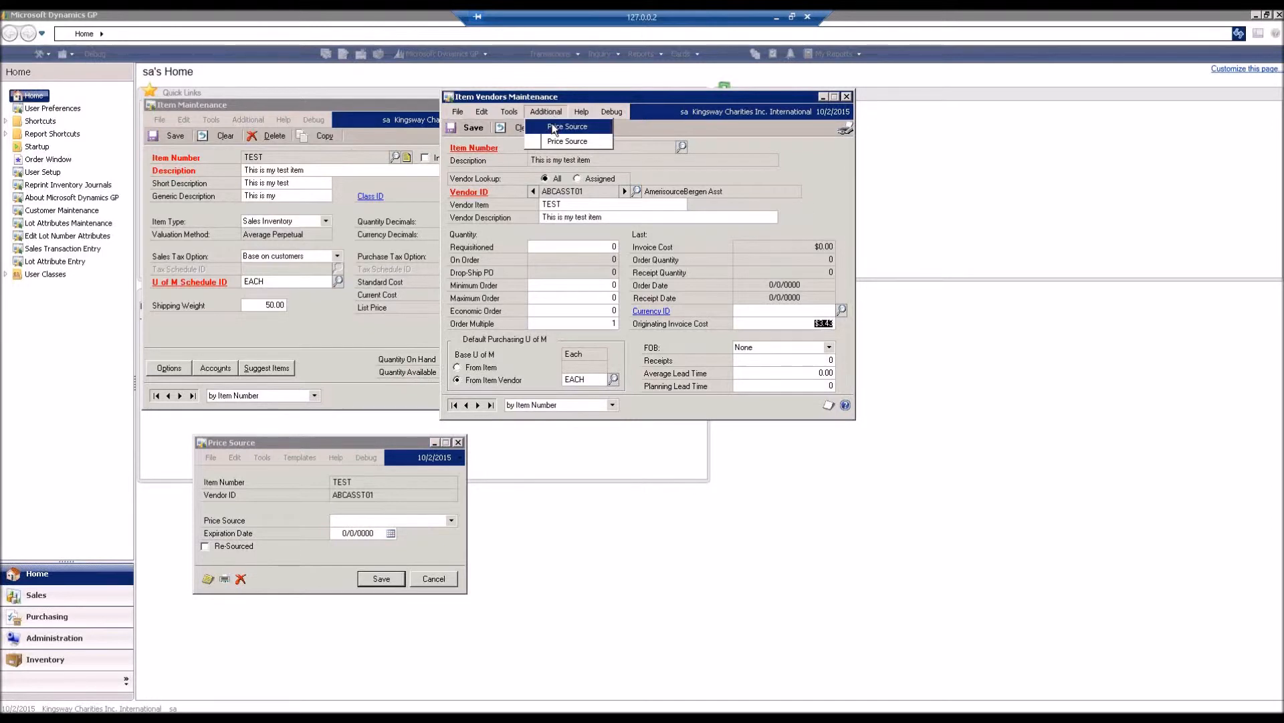
{"action": "left_click", "coordinate": [554, 129]}
{"action": "left_click_drag", "start_coordinate": [401, 149], "coordinate": [613, 441]}
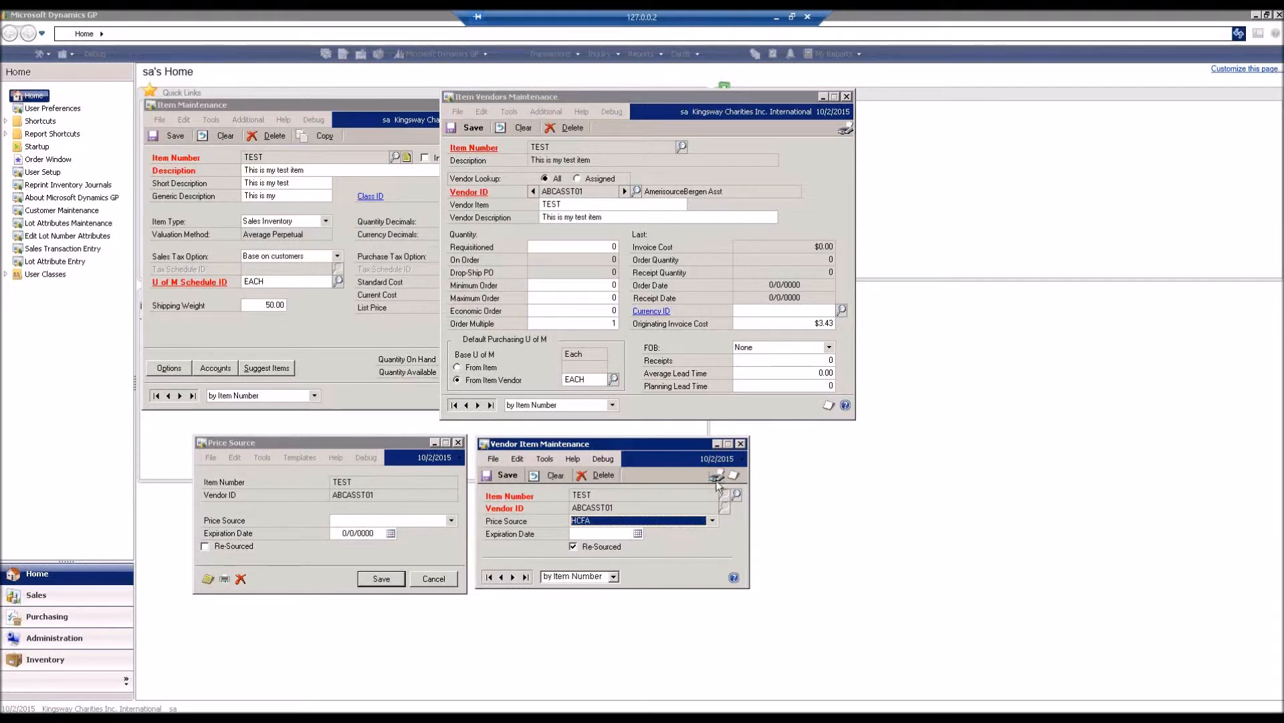
Try the note in Vendor Item Maintenance and output the Detailed Item List to screen only, widening the report to read it
{"action": "left_click", "coordinate": [735, 475]}
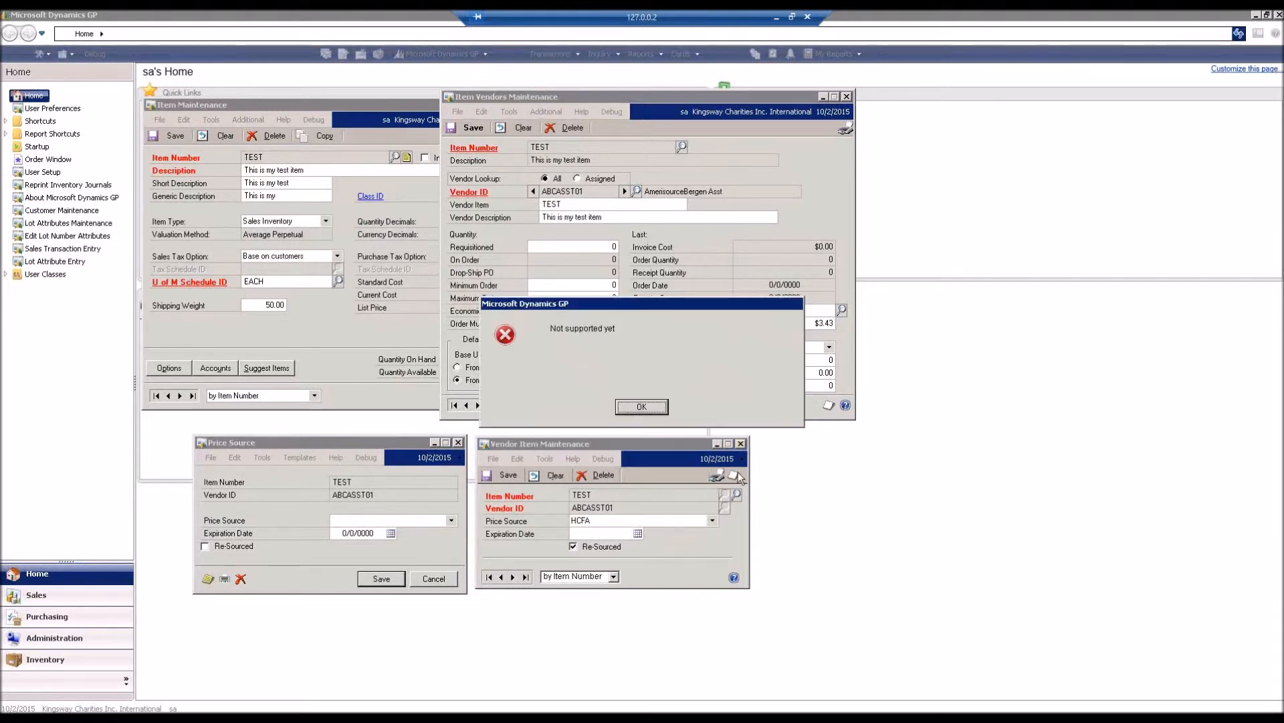
{"action": "left_click", "coordinate": [641, 406]}
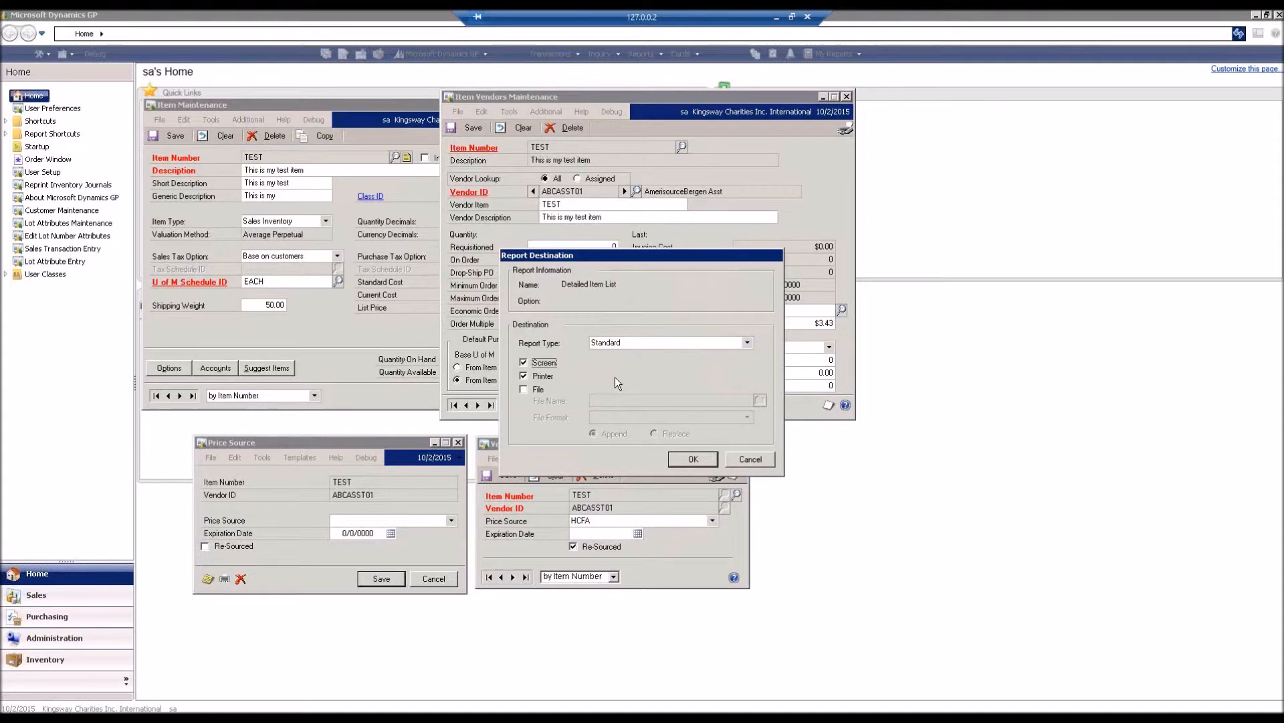
{"action": "left_click", "coordinate": [543, 376]}
{"action": "left_click", "coordinate": [693, 459]}
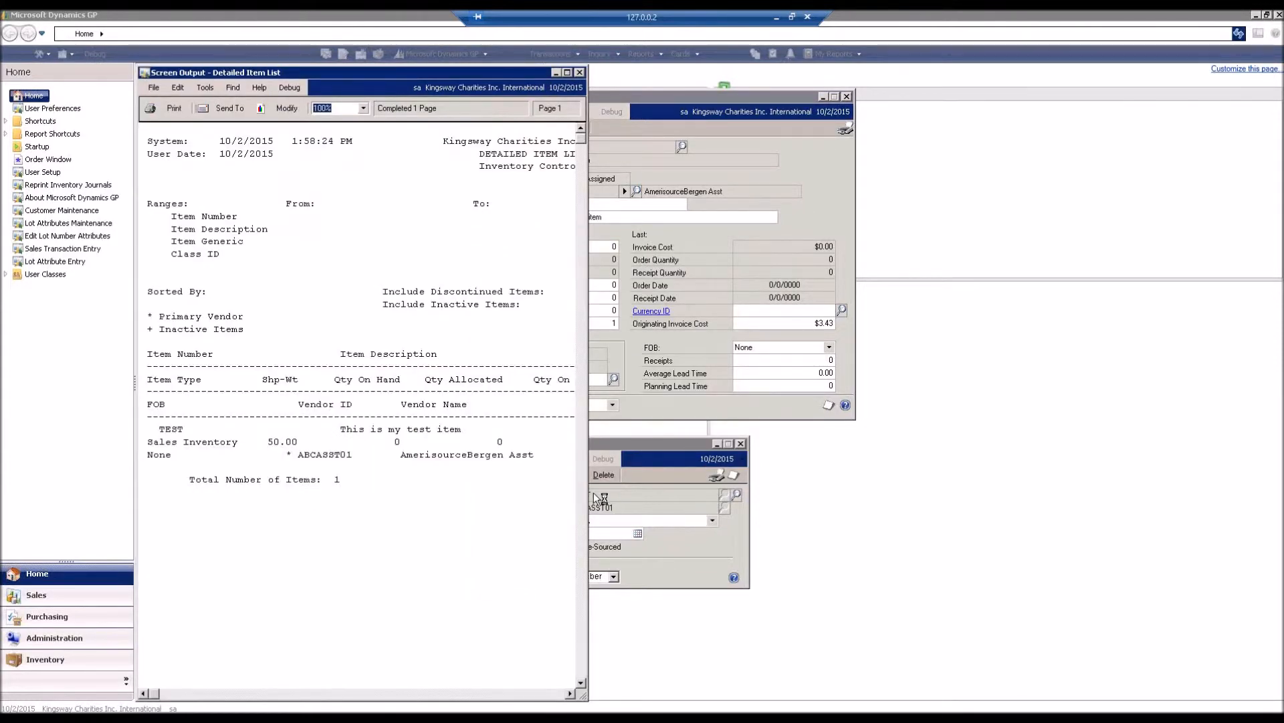
{"action": "left_click_drag", "start_coordinate": [605, 704], "coordinate": [1008, 702]}
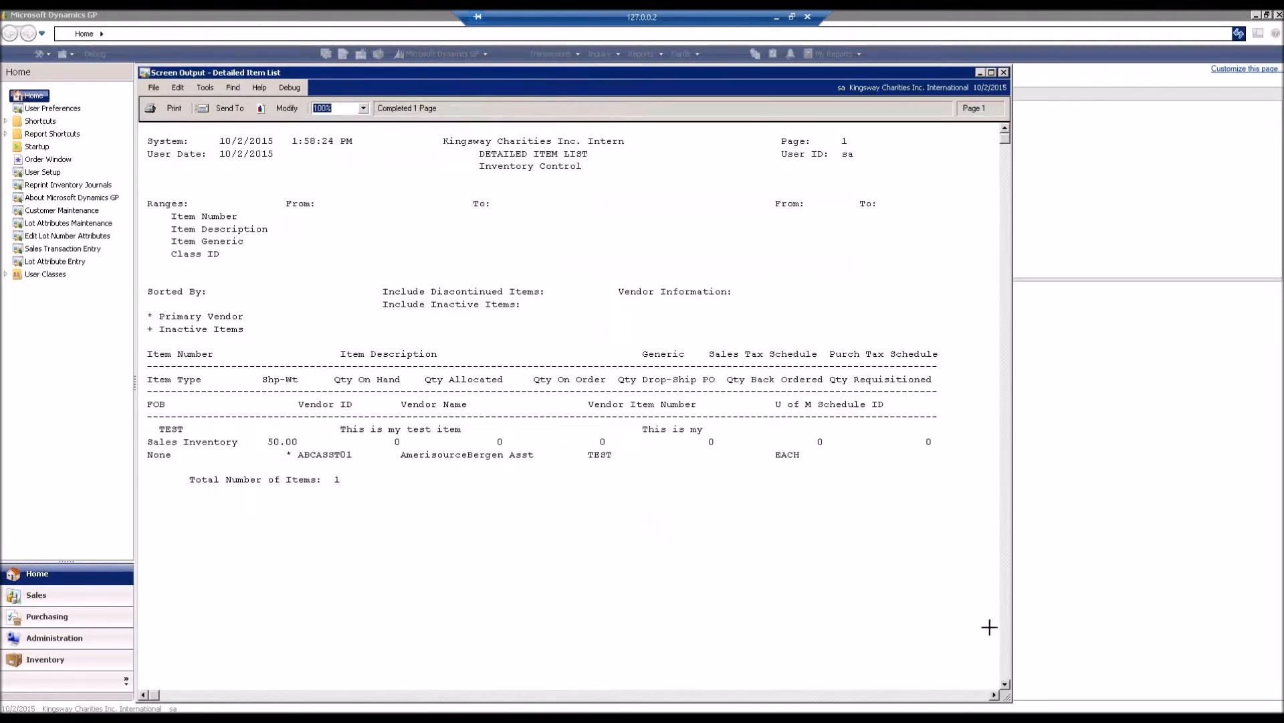
{"action": "left_click", "coordinate": [1004, 73]}
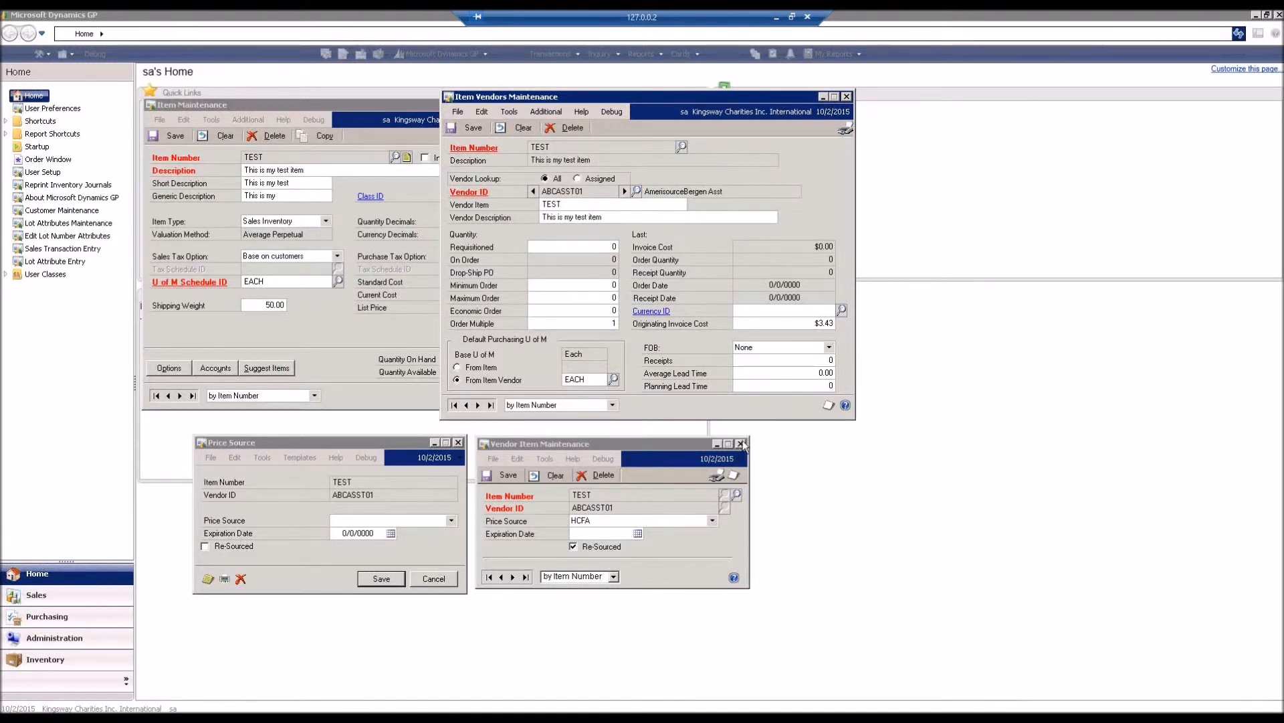
Compare the Price Source window with the Vendor Item Maintenance window and close both
{"action": "left_click", "coordinate": [374, 443]}
{"action": "left_click_drag", "start_coordinate": [381, 444], "coordinate": [383, 444]}
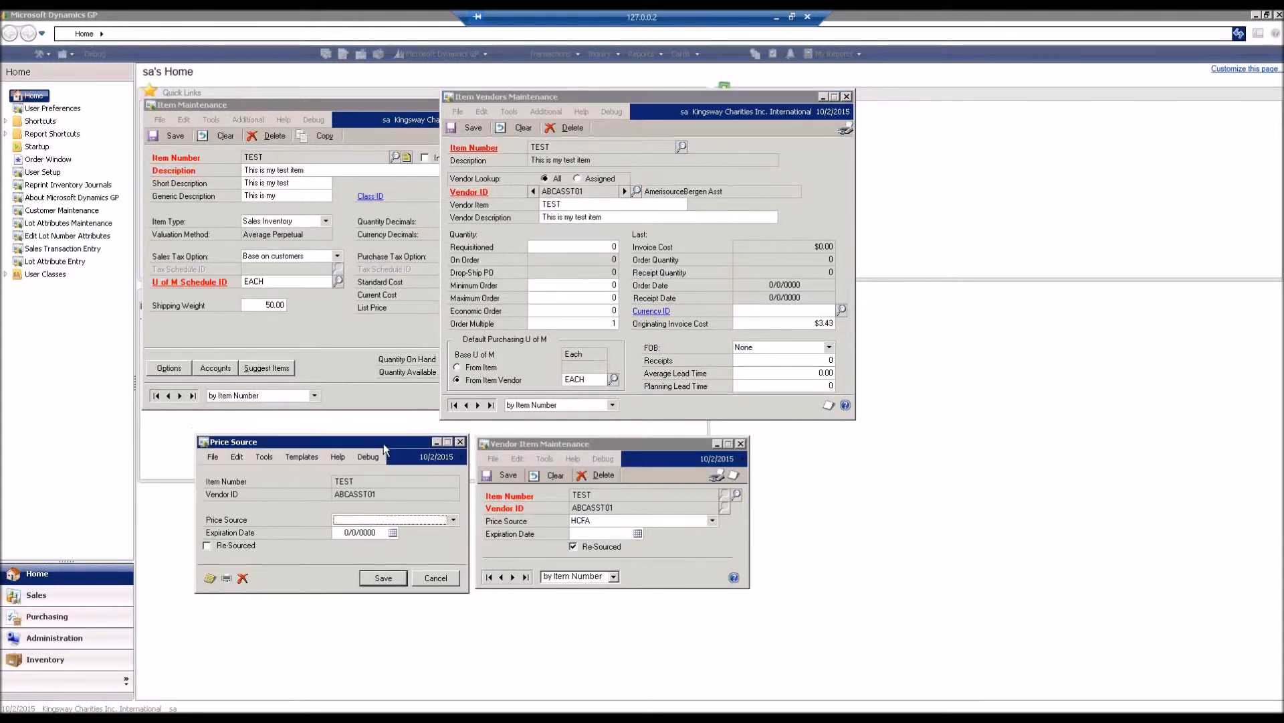
{"action": "left_click", "coordinate": [549, 444]}
{"action": "left_click_drag", "start_coordinate": [549, 444], "coordinate": [552, 437]}
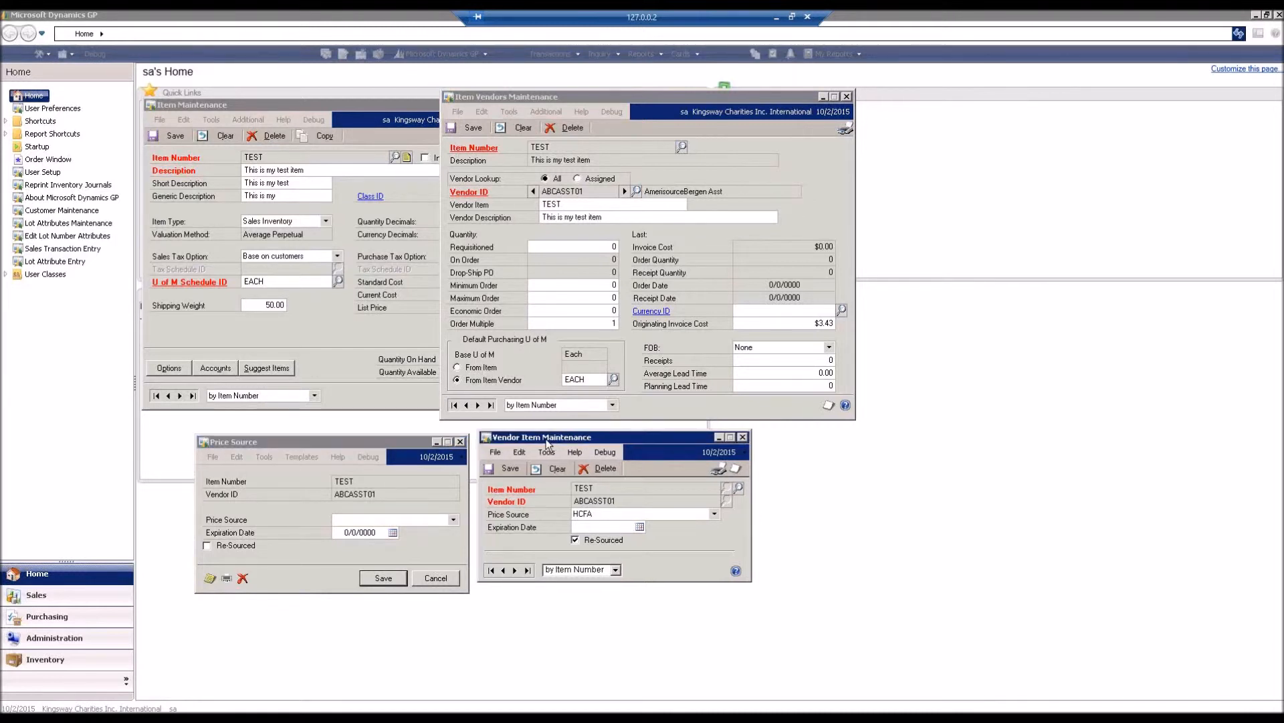
{"action": "left_click", "coordinate": [460, 442]}
{"action": "left_click_drag", "start_coordinate": [893, 255], "coordinate": [886, 163]}
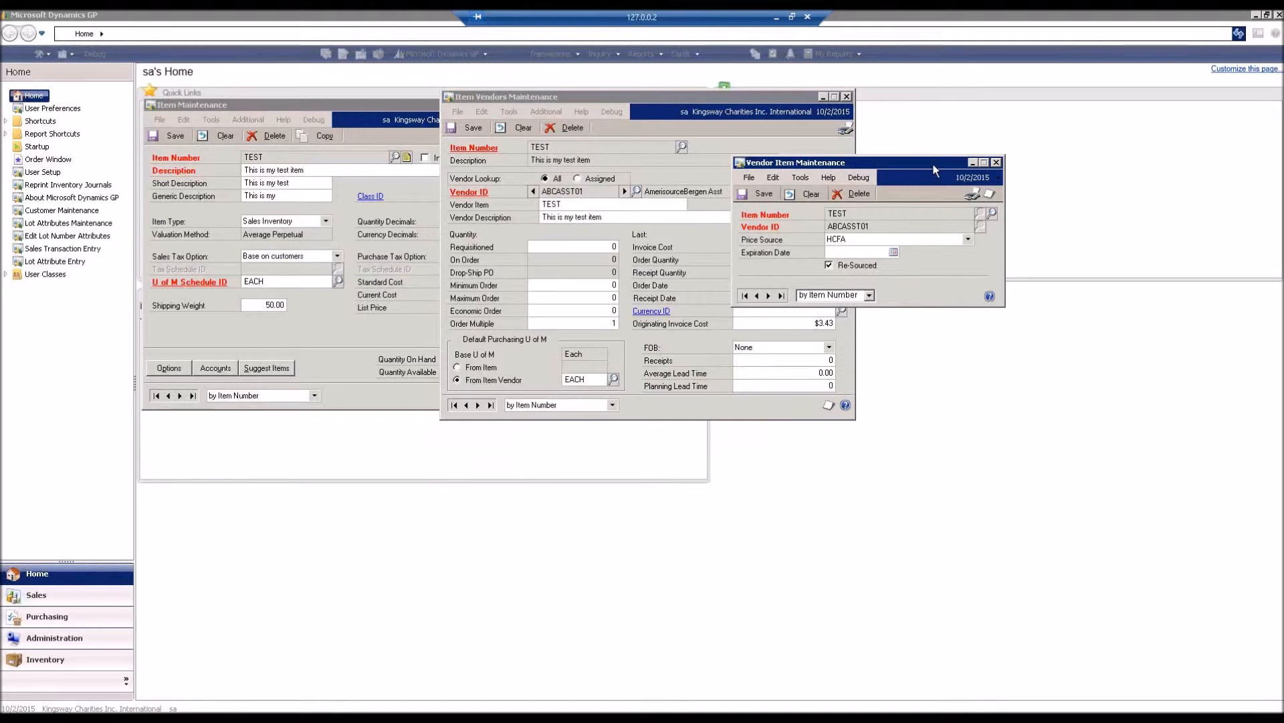
{"action": "left_click_drag", "start_coordinate": [954, 173], "coordinate": [979, 177]}
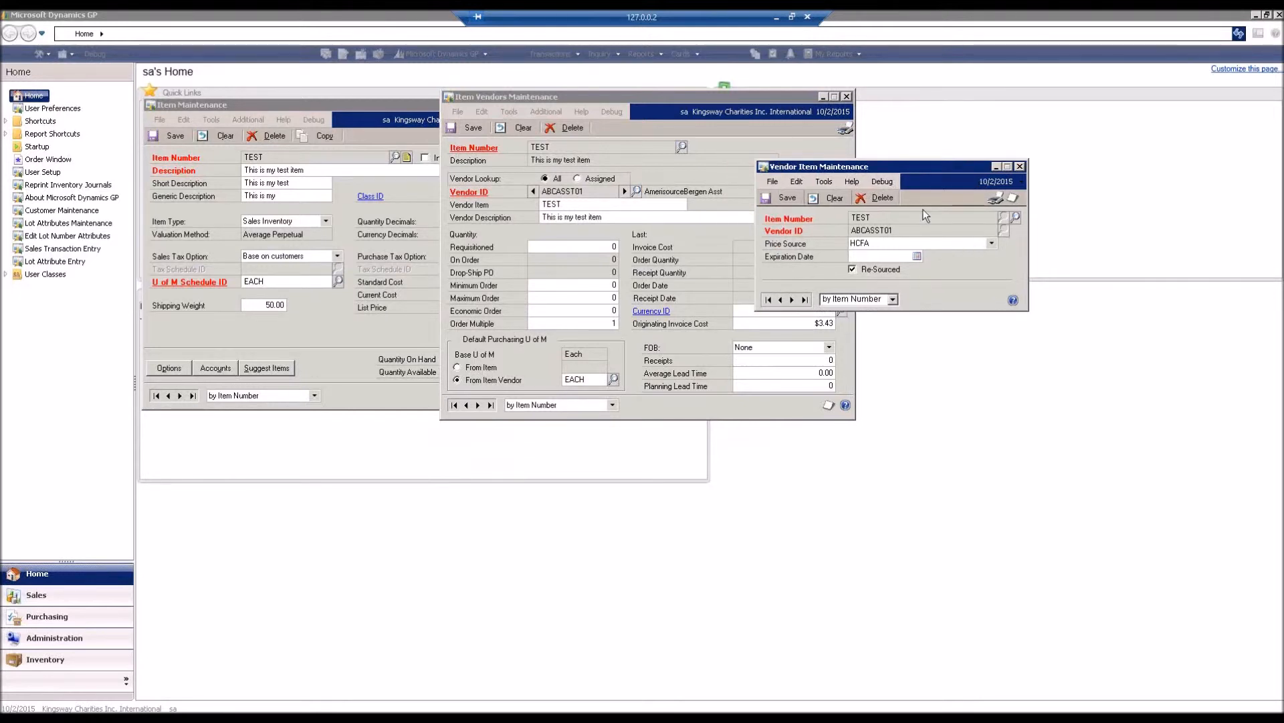
{"action": "left_click", "coordinate": [1020, 167]}
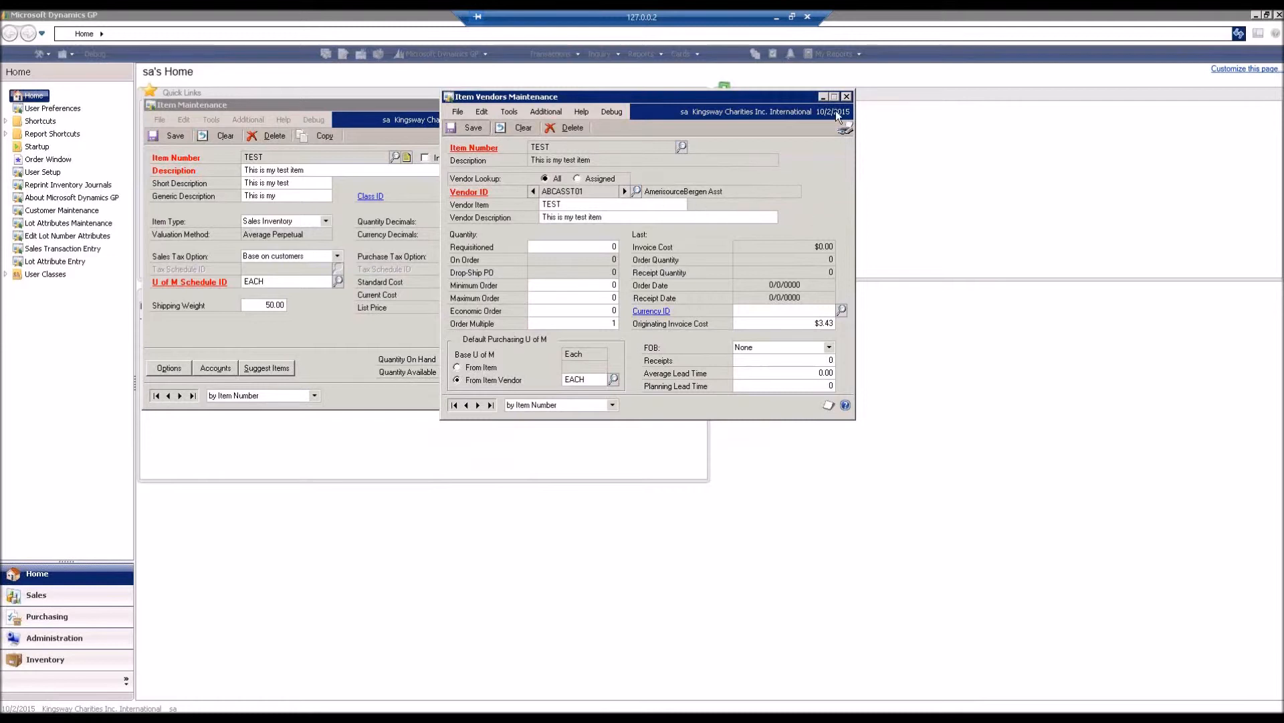
Close the item vendor record and delete the TEST item from Item Maintenance
{"action": "left_click", "coordinate": [847, 97]}
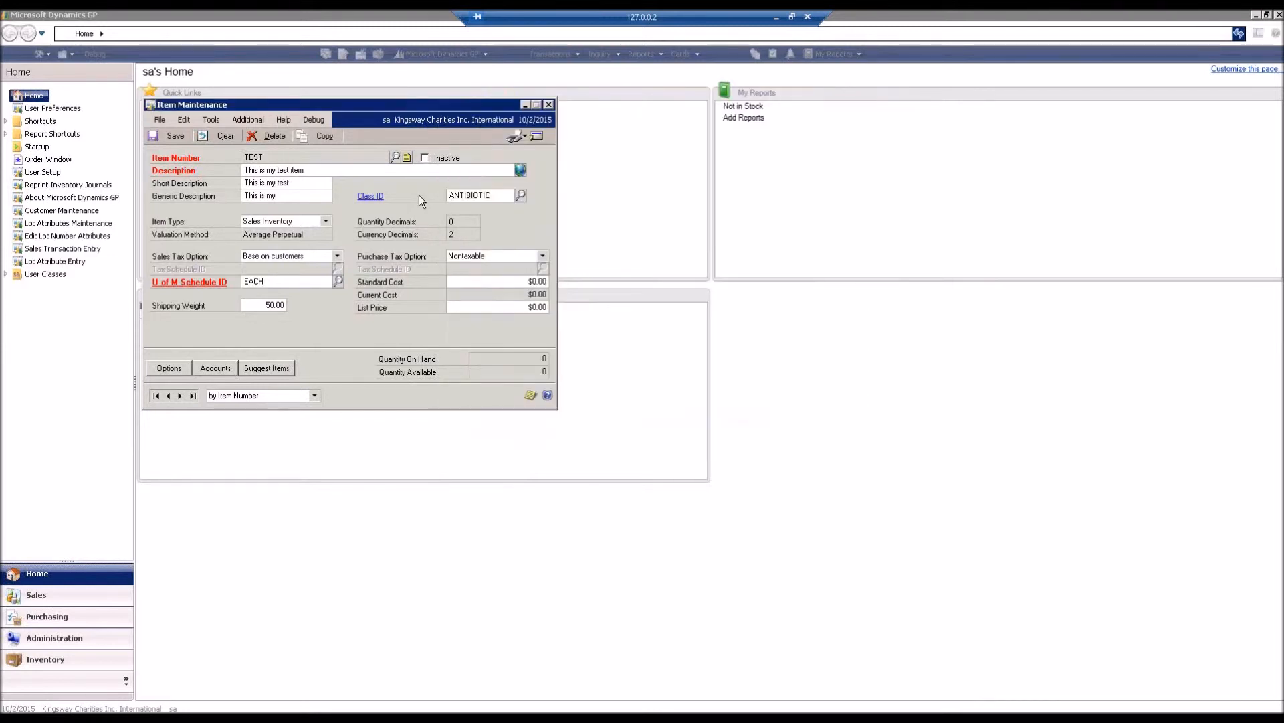
{"action": "left_click", "coordinate": [267, 137]}
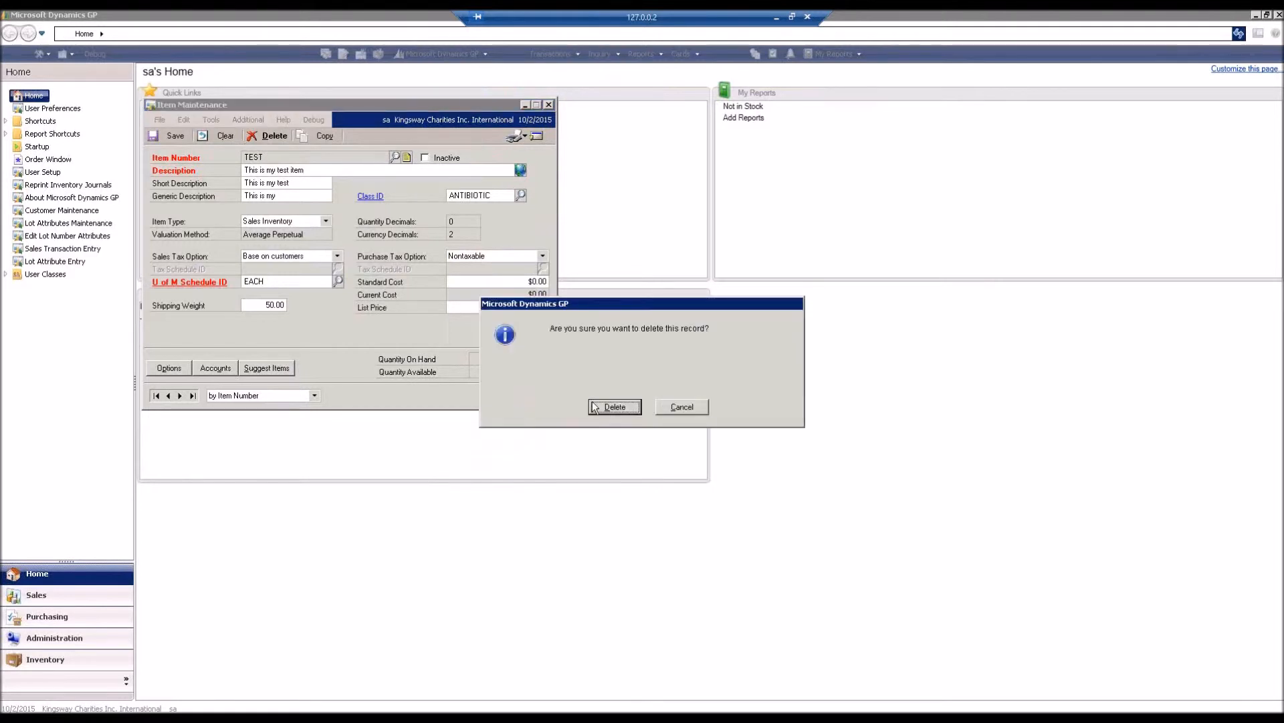
{"action": "left_click", "coordinate": [614, 407]}
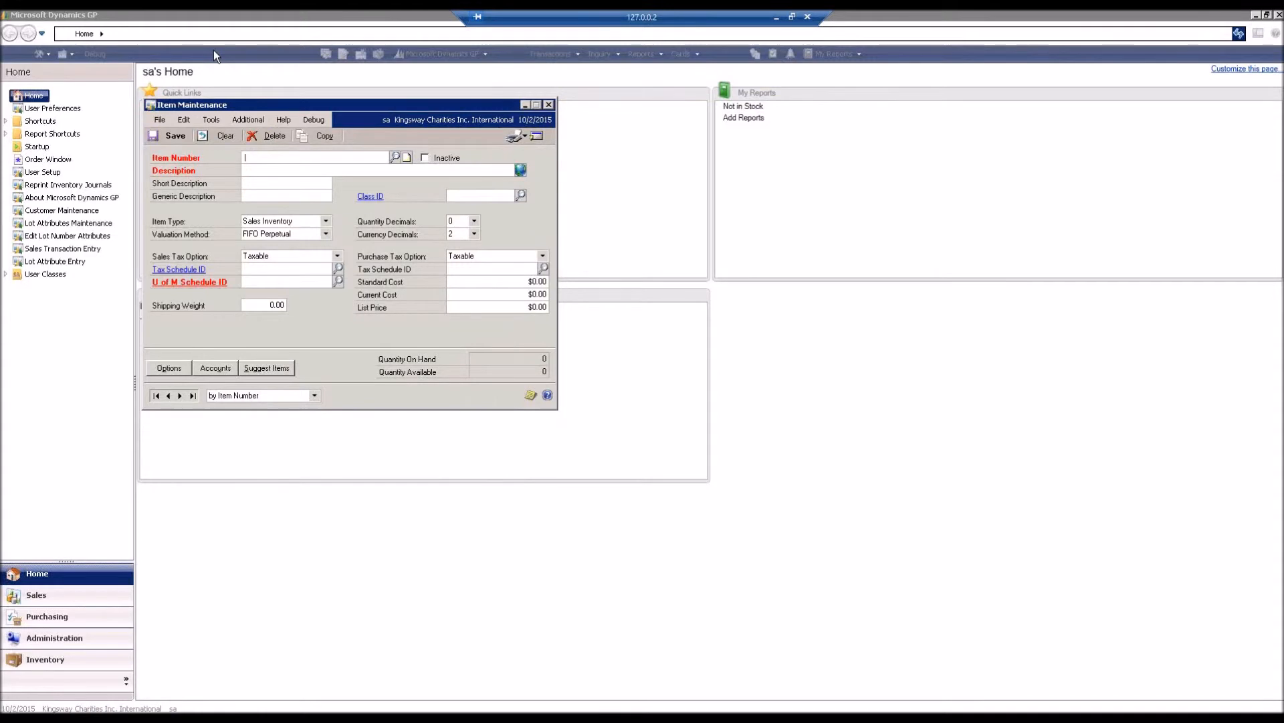
Check for item TEST in the custom Vendor Item Maintenance window and decline to add it as a new item
{"action": "left_click", "coordinate": [65, 55]}
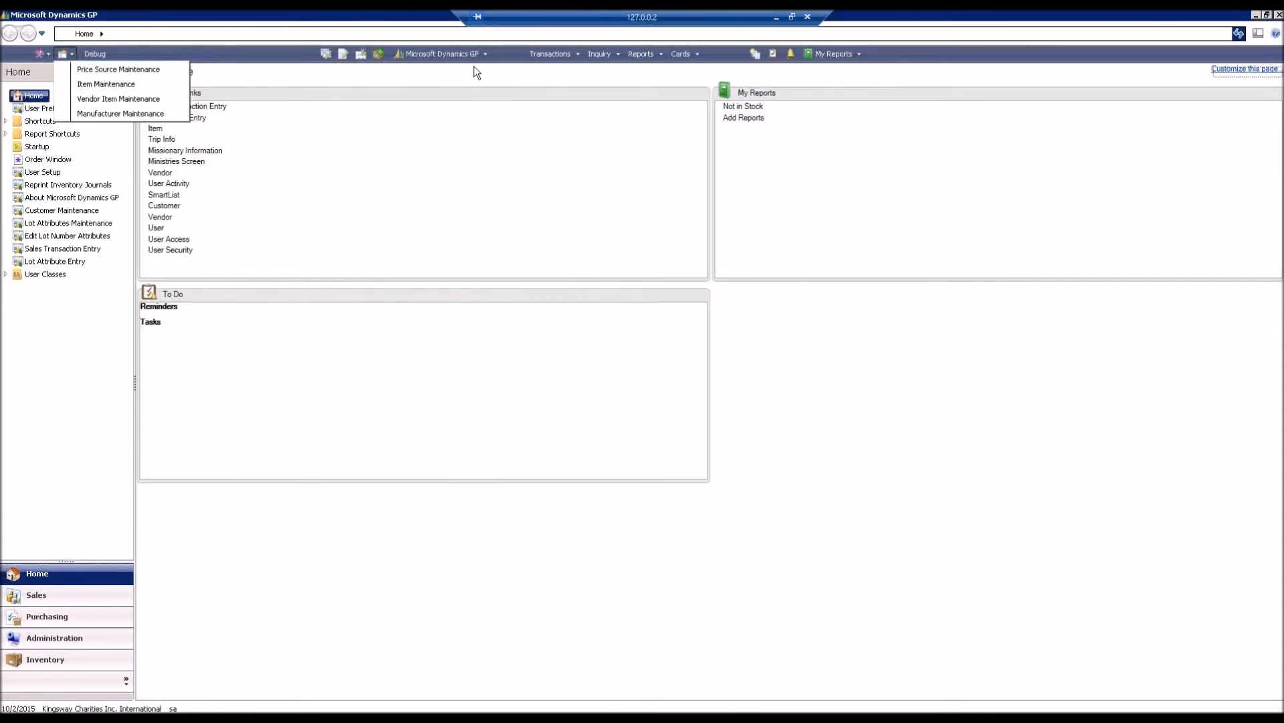
{"action": "left_click", "coordinate": [562, 56]}
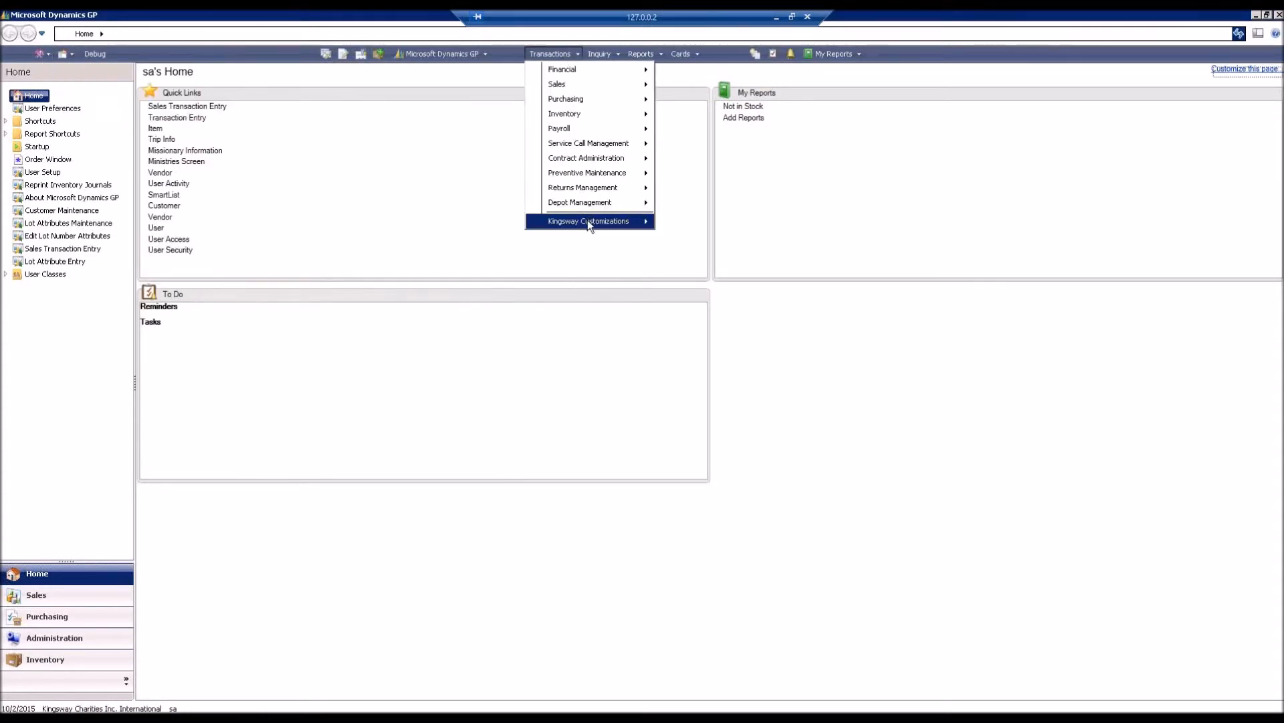
{"action": "mouse_move", "coordinate": [596, 222]}
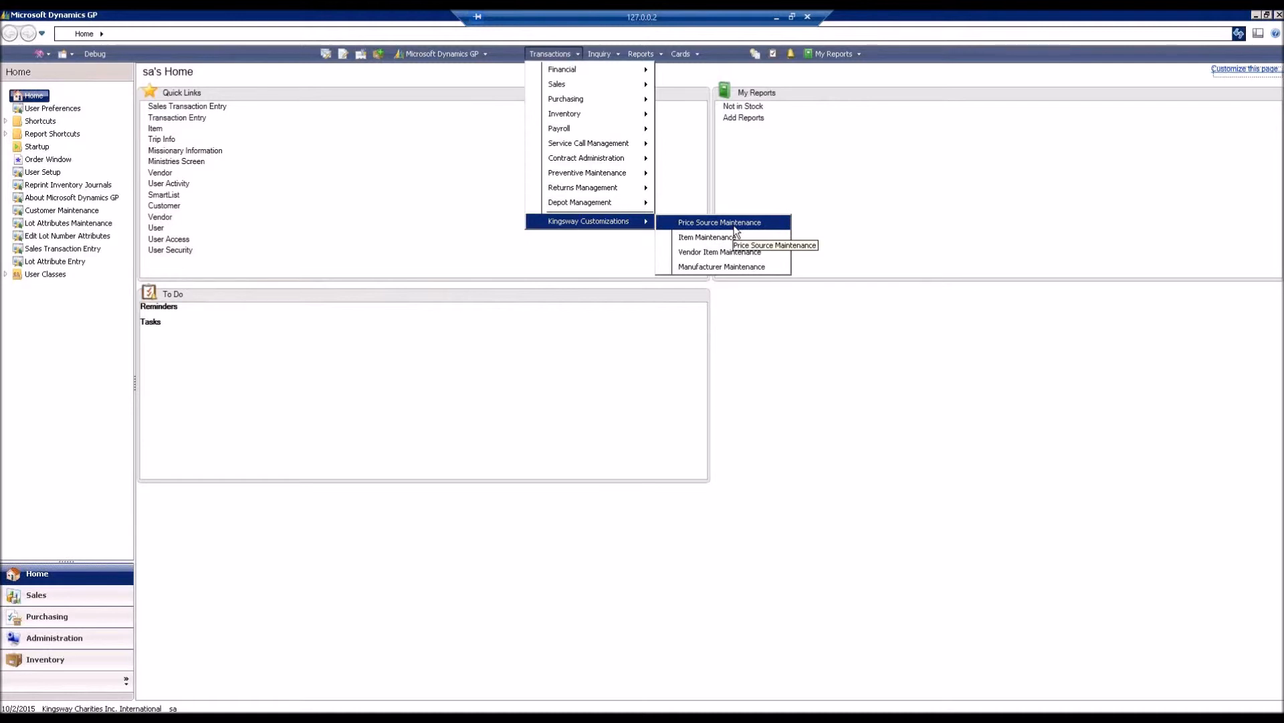
{"action": "left_click", "coordinate": [735, 253]}
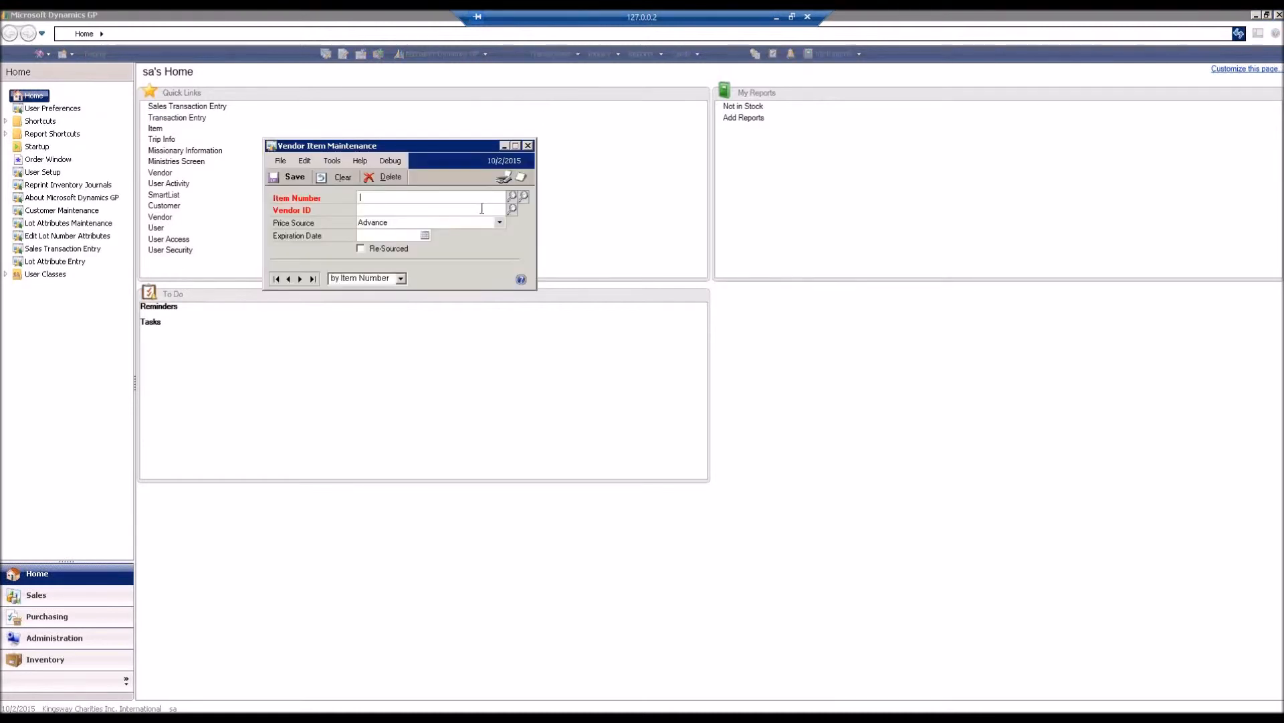
{"action": "type", "text": "TEST"}
{"action": "key", "text": "Tab"}
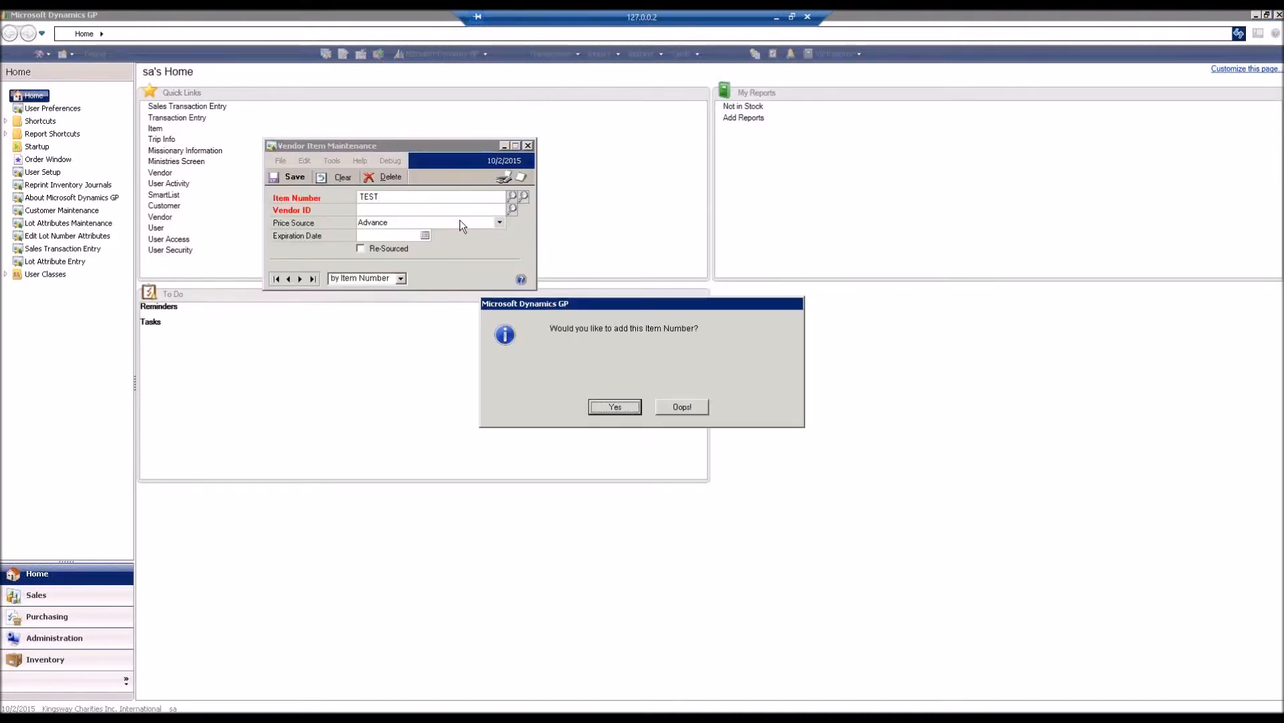
{"action": "left_click", "coordinate": [681, 406]}
Search the Price Source Lookup for "test", examine the matching part of the list, and close the lookup
{"action": "left_click", "coordinate": [526, 196]}
{"action": "left_click", "coordinate": [314, 236]}
{"action": "type", "text": "test"}
{"action": "left_click", "coordinate": [346, 305]}
{"action": "scroll", "coordinate": [346, 301], "scroll_direction": "up", "scroll_amount": 3}
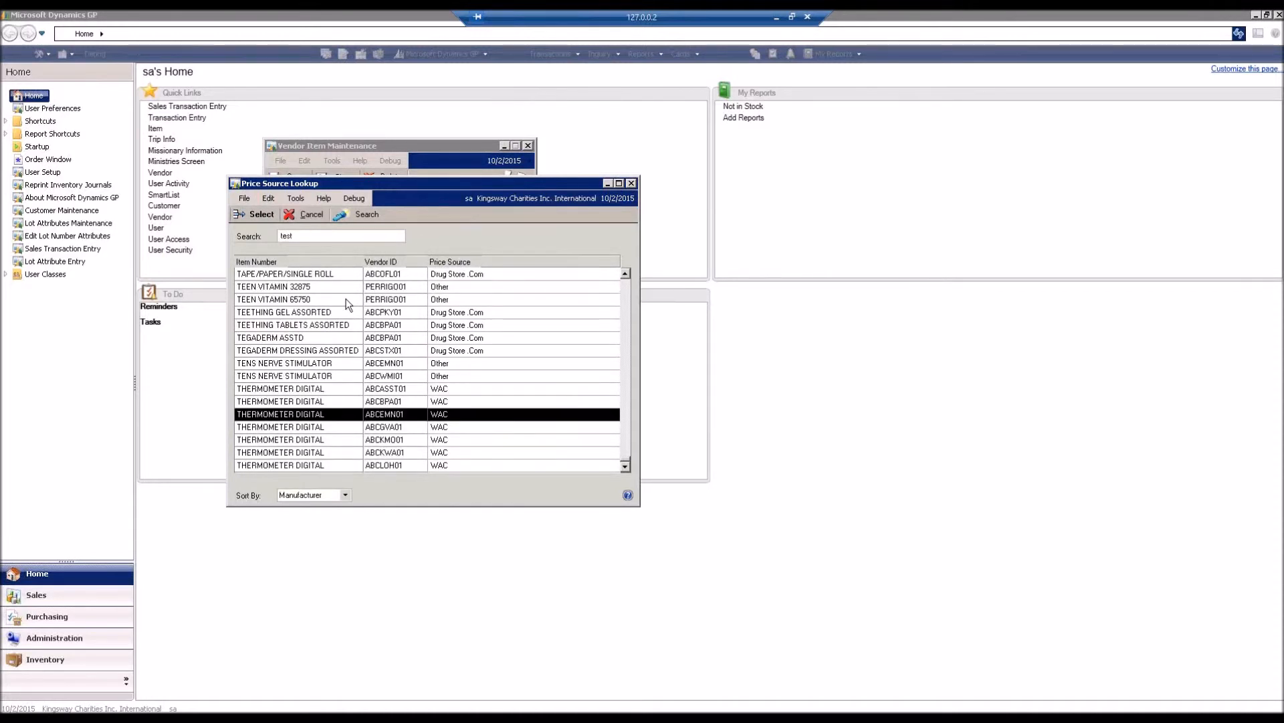
{"action": "scroll", "coordinate": [346, 299], "scroll_direction": "down", "scroll_amount": 4}
{"action": "scroll", "coordinate": [346, 299], "scroll_direction": "down", "scroll_amount": 3}
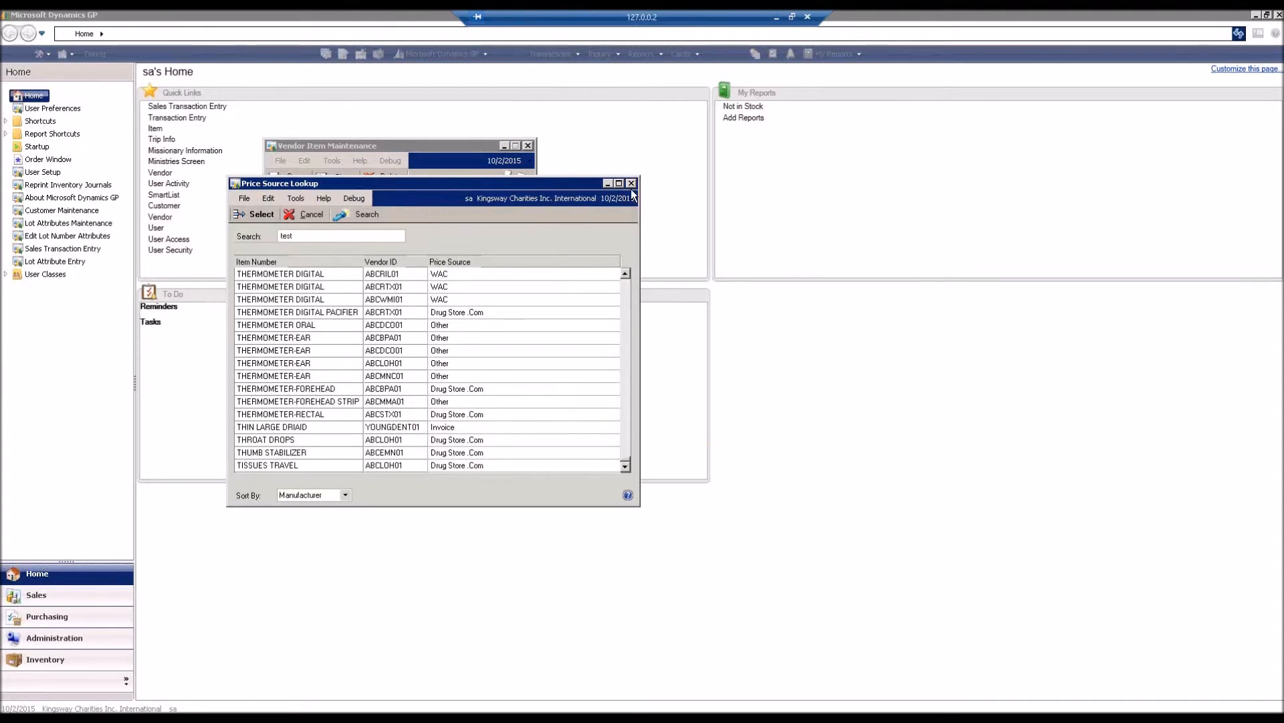
{"action": "left_click", "coordinate": [631, 183]}
Agree to add TEST from Vendor Item Maintenance, cancel the Add Items form, and close both maintenance windows
{"action": "key", "text": "Tab"}
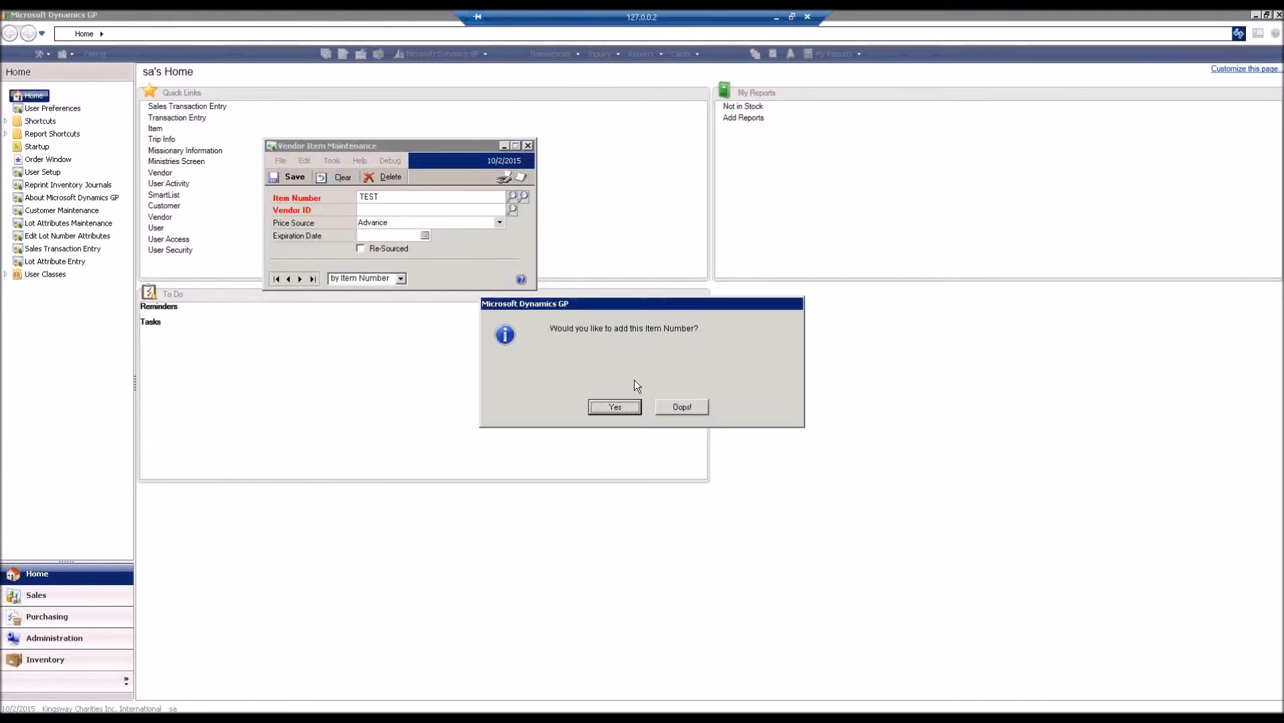
{"action": "left_click", "coordinate": [628, 410]}
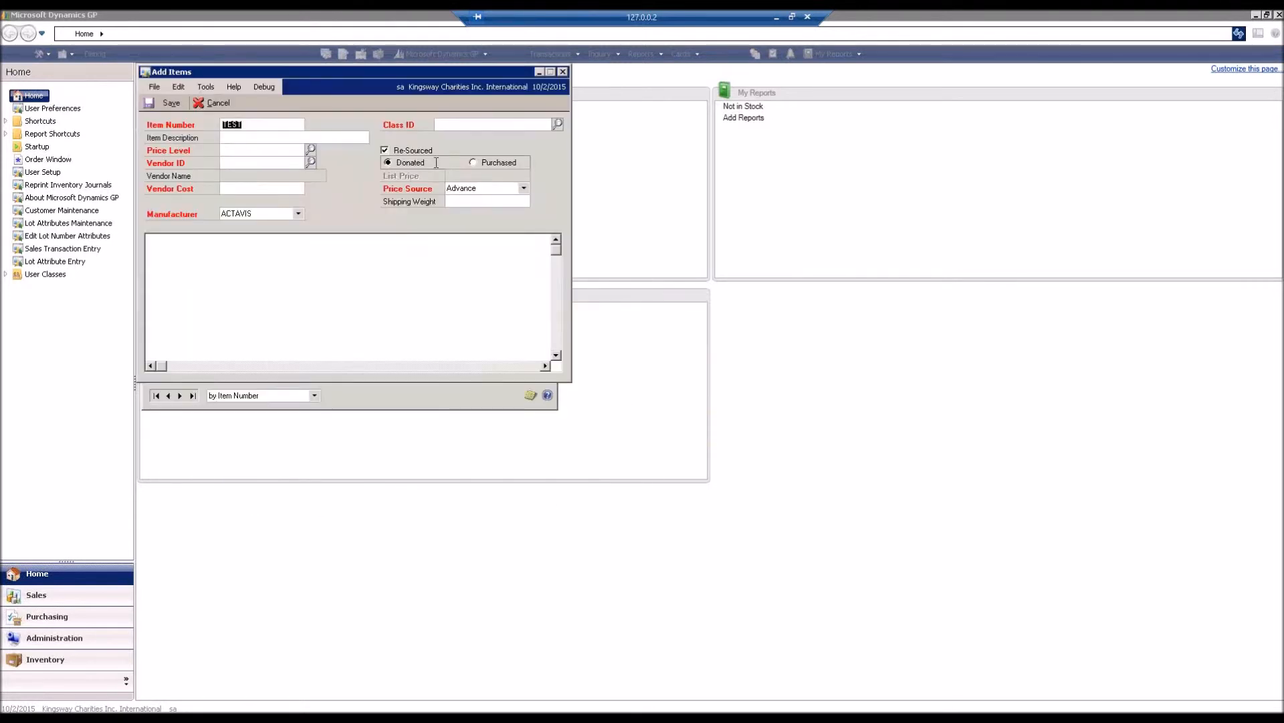
{"action": "left_click", "coordinate": [220, 102]}
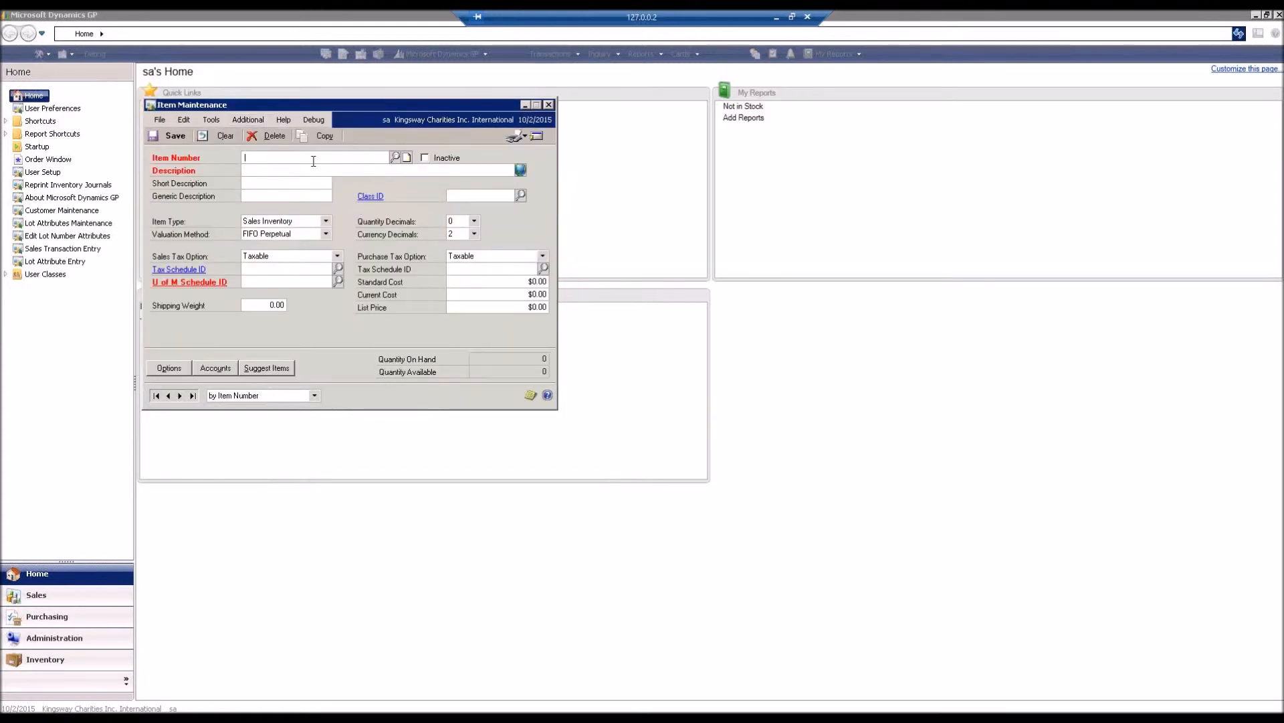
{"action": "left_click", "coordinate": [549, 105]}
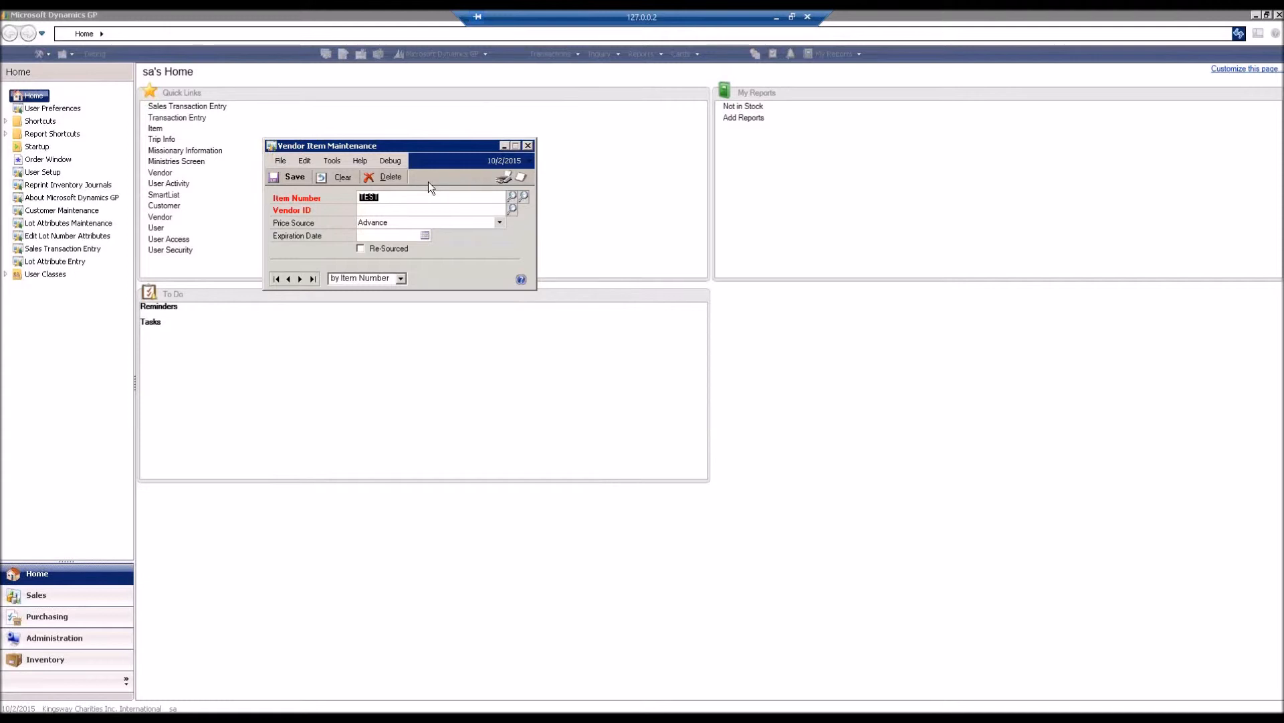
{"action": "left_click", "coordinate": [342, 178]}
{"action": "left_click", "coordinate": [528, 145]}
Open Receivings Transaction Entry for purchasing and set the transaction type to Shipment/Invoice
{"action": "left_click", "coordinate": [554, 54]}
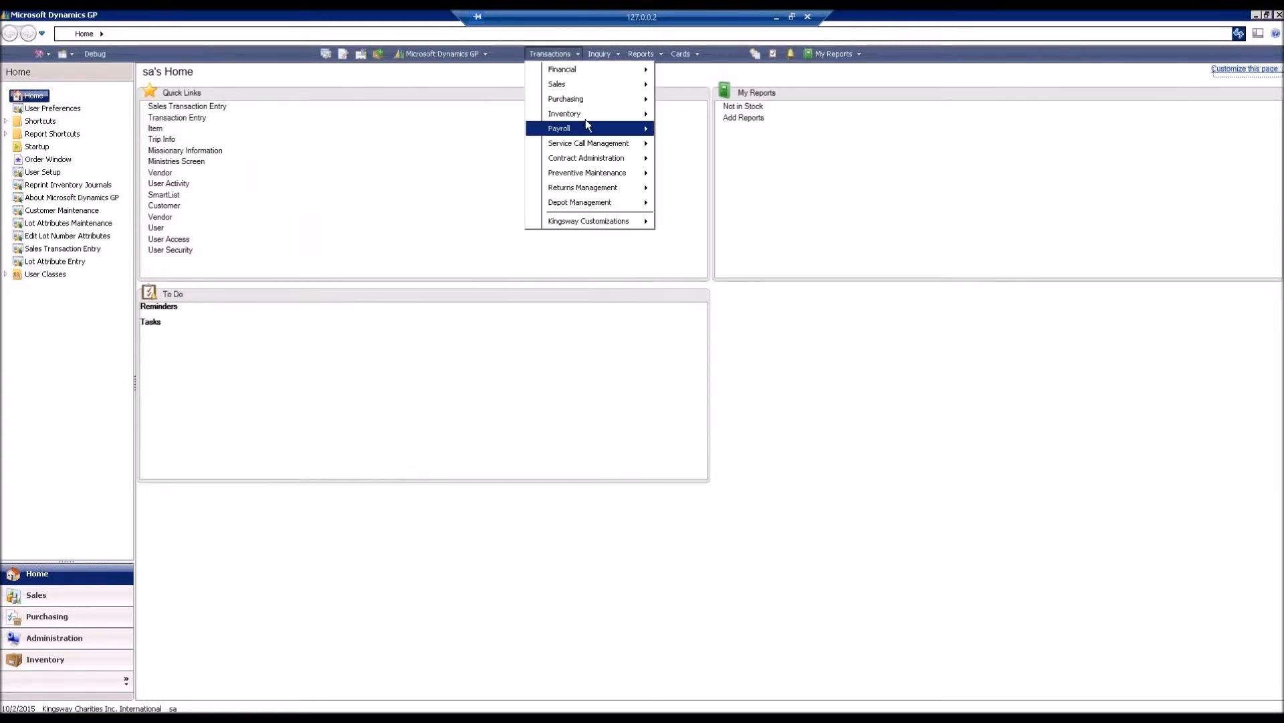
{"action": "mouse_move", "coordinate": [594, 106]}
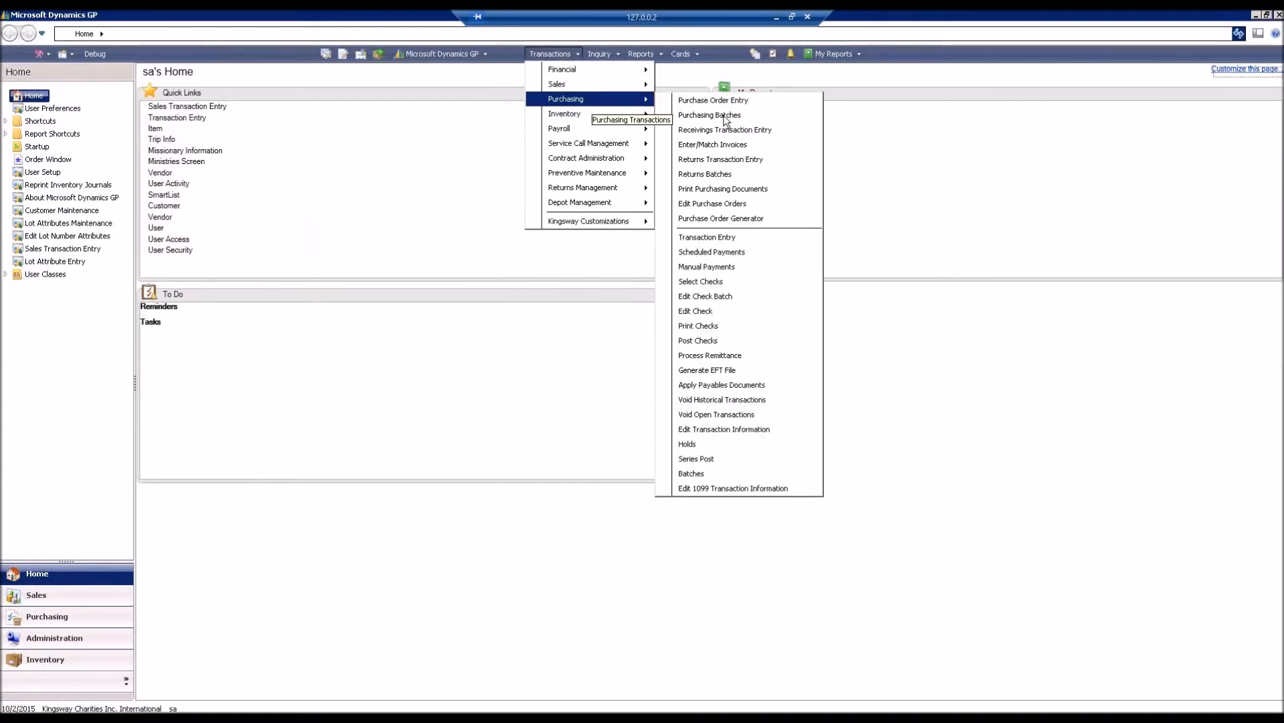
{"action": "left_click", "coordinate": [731, 132]}
{"action": "left_click", "coordinate": [258, 134]}
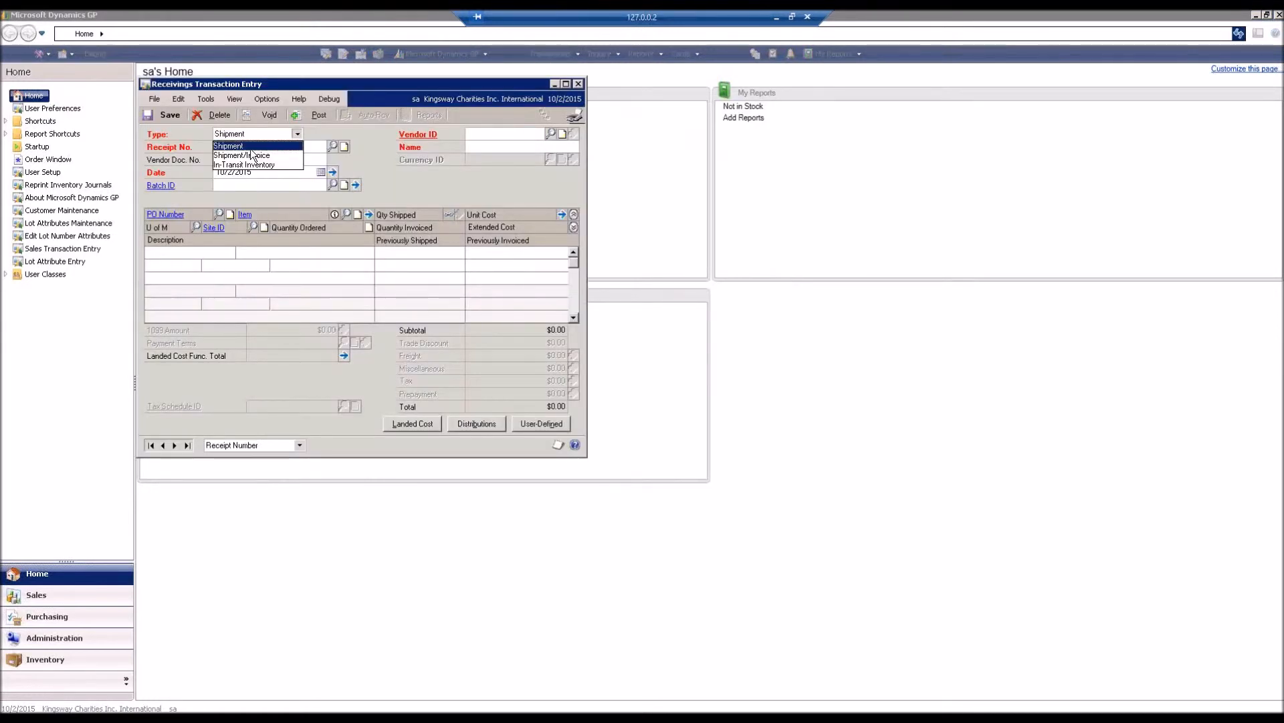
{"action": "left_click", "coordinate": [268, 154]}
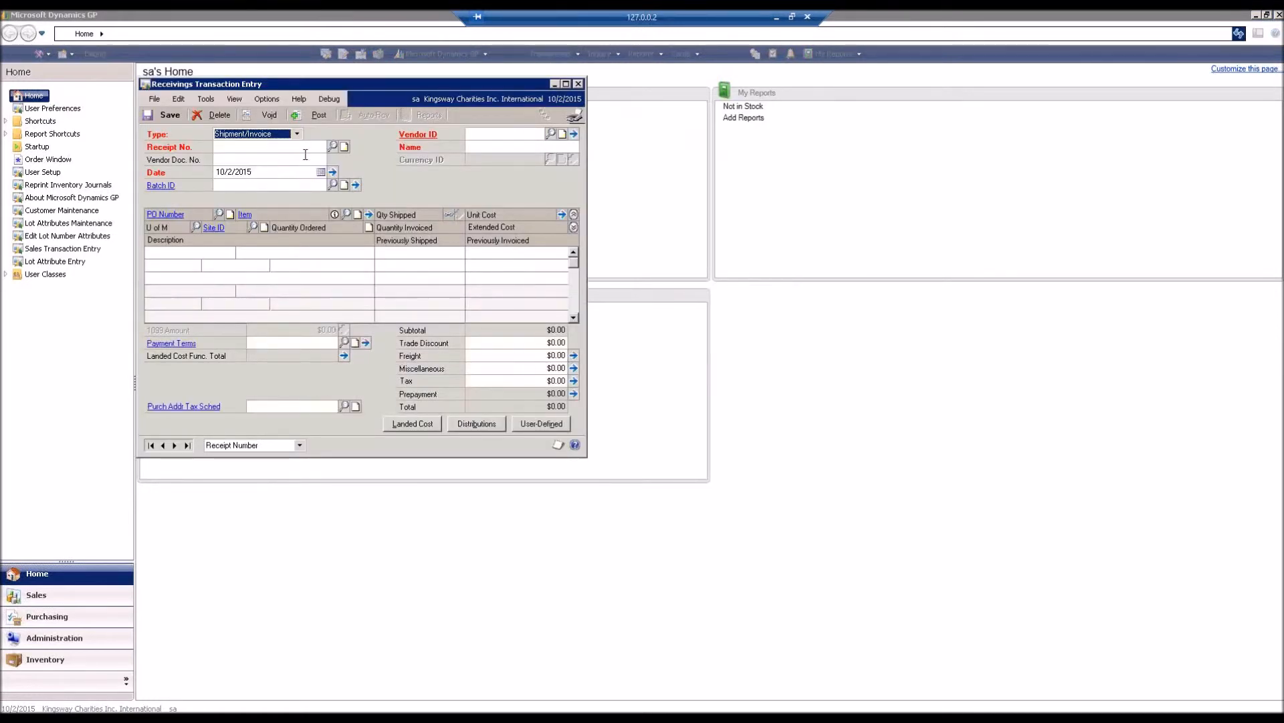
Give the receipt the vendor document number 2434 and choose vendor ABCASST01
{"action": "left_click", "coordinate": [315, 147]}
{"action": "left_click", "coordinate": [279, 162]}
{"action": "type", "text": "2434"}
{"action": "left_click", "coordinate": [552, 134]}
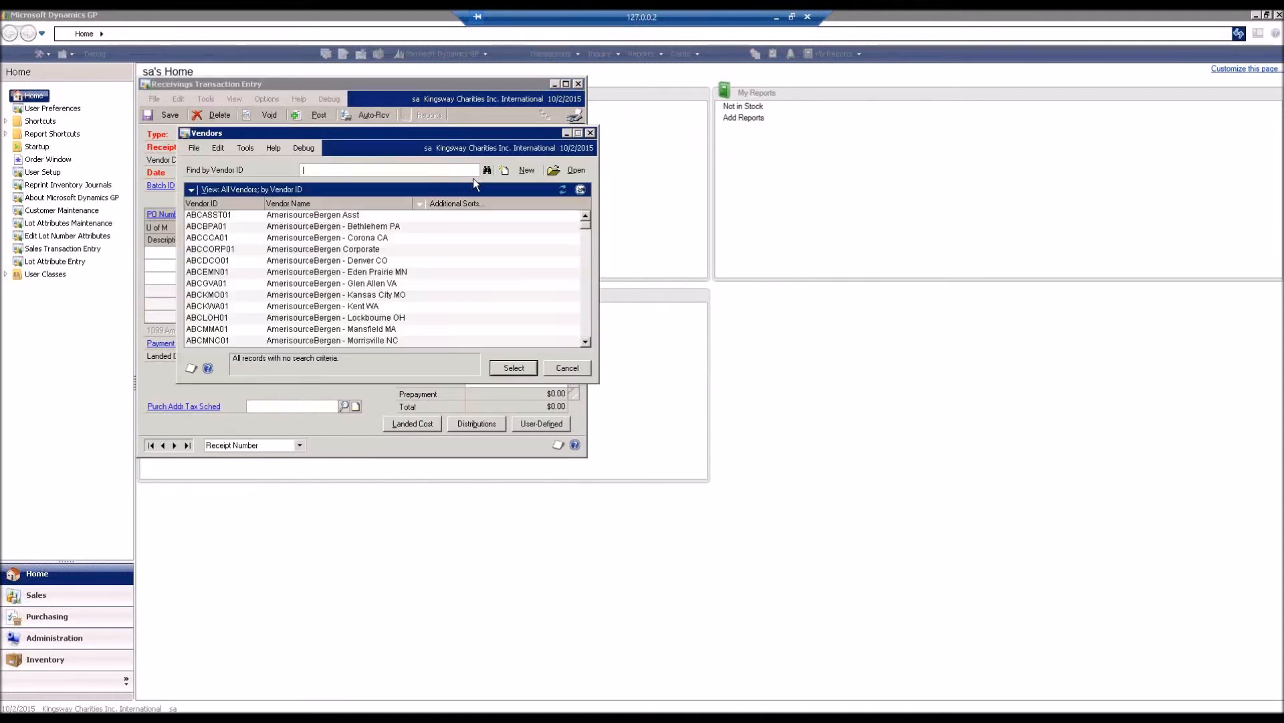
{"action": "double_click", "coordinate": [232, 215]}
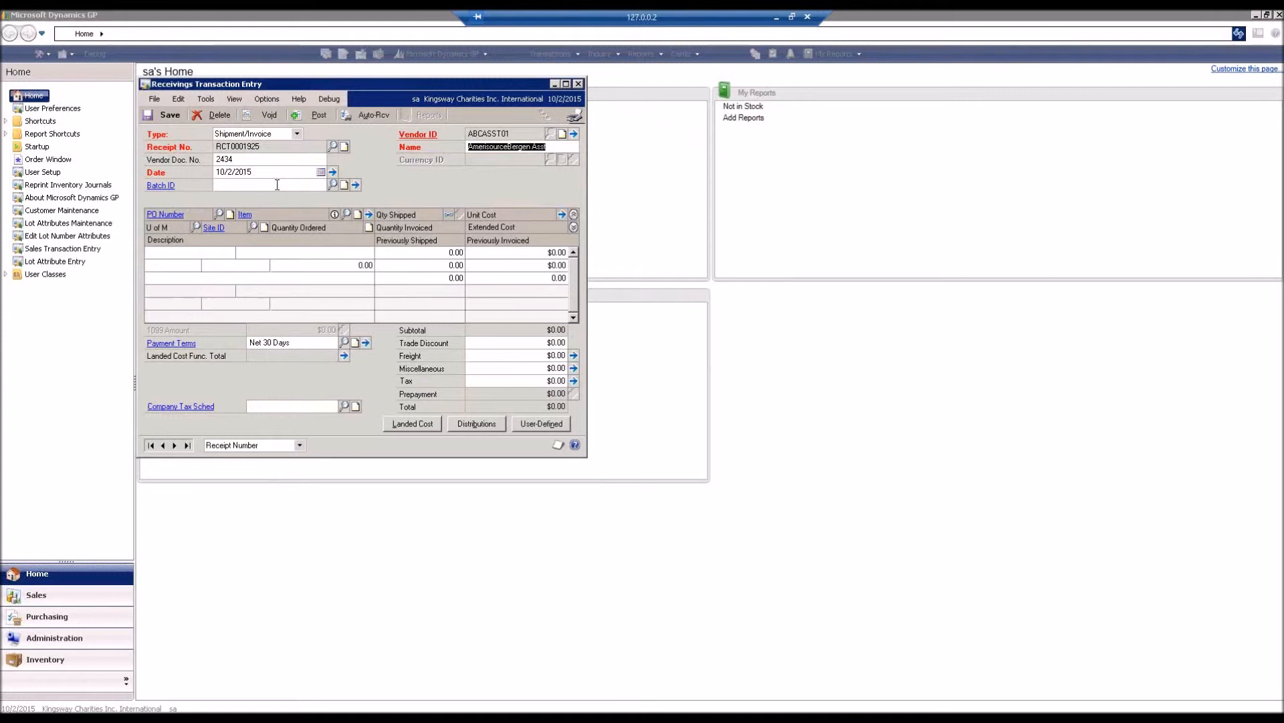
Enter TEST as the item on the first receipt line and move the Add Items window off the receipt
{"action": "left_click", "coordinate": [258, 252]}
{"action": "type", "text": "T"}
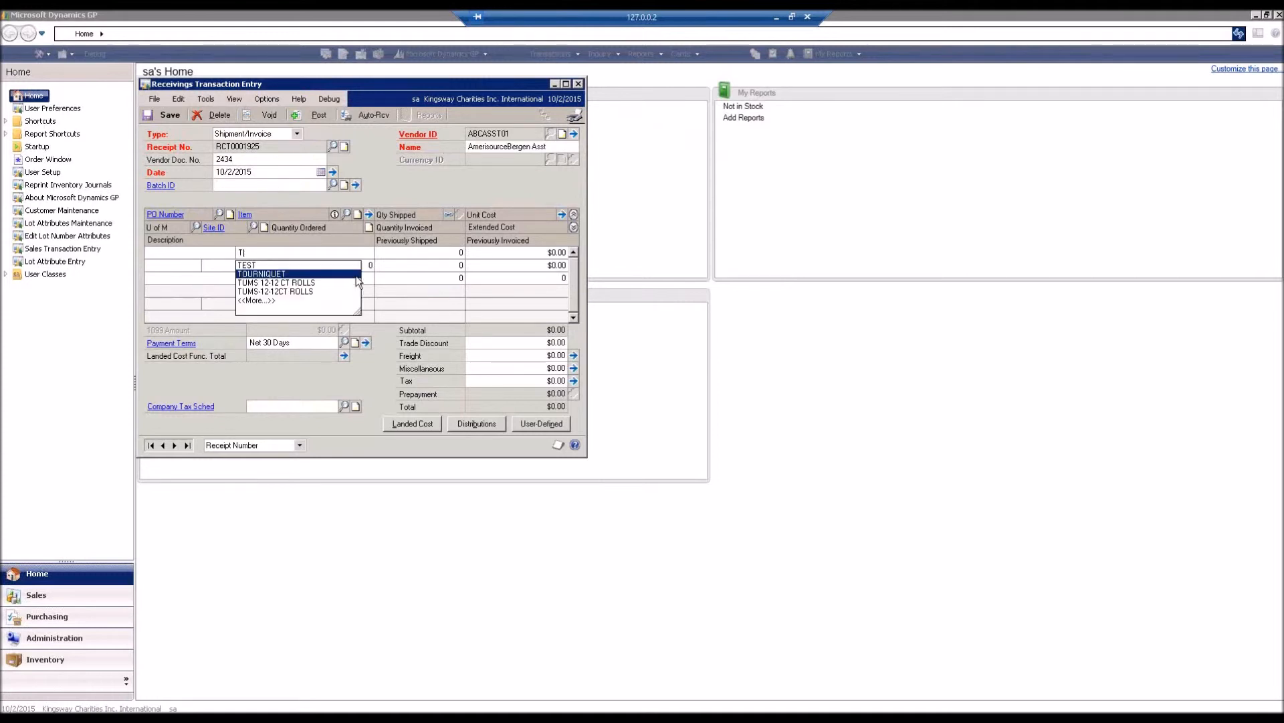
{"action": "type", "text": "EST"}
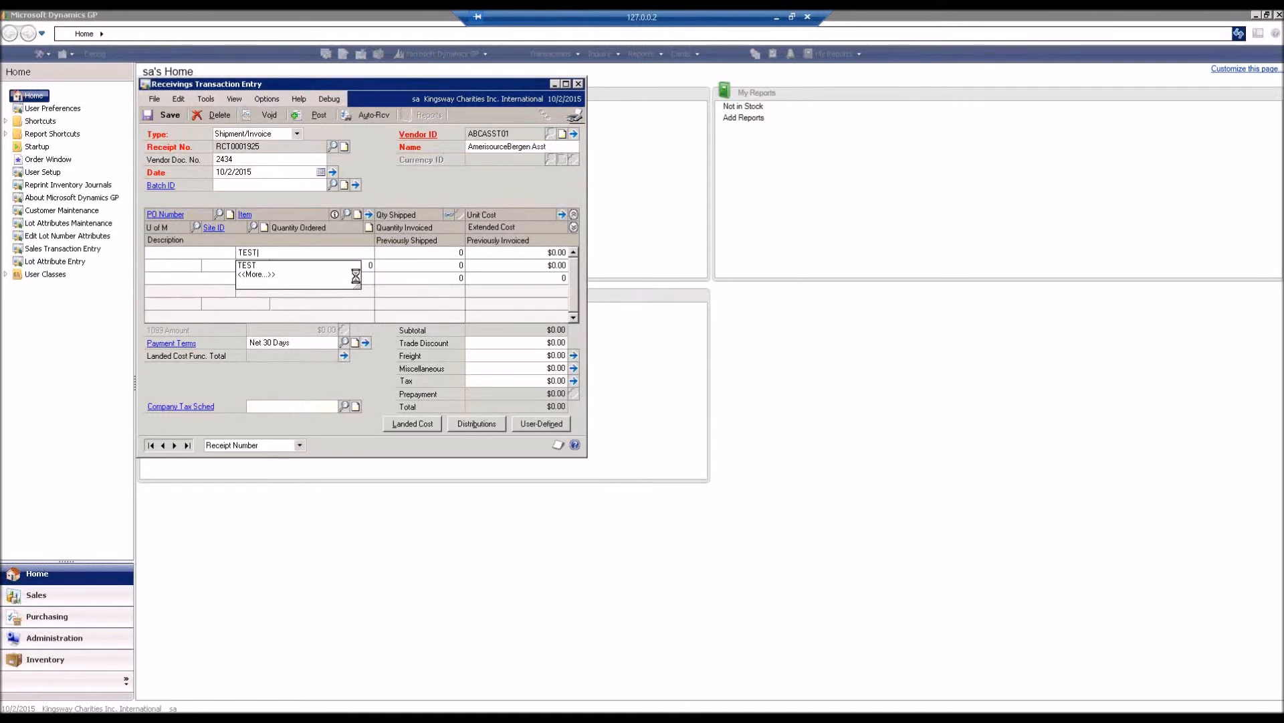
{"action": "key", "text": "Tab"}
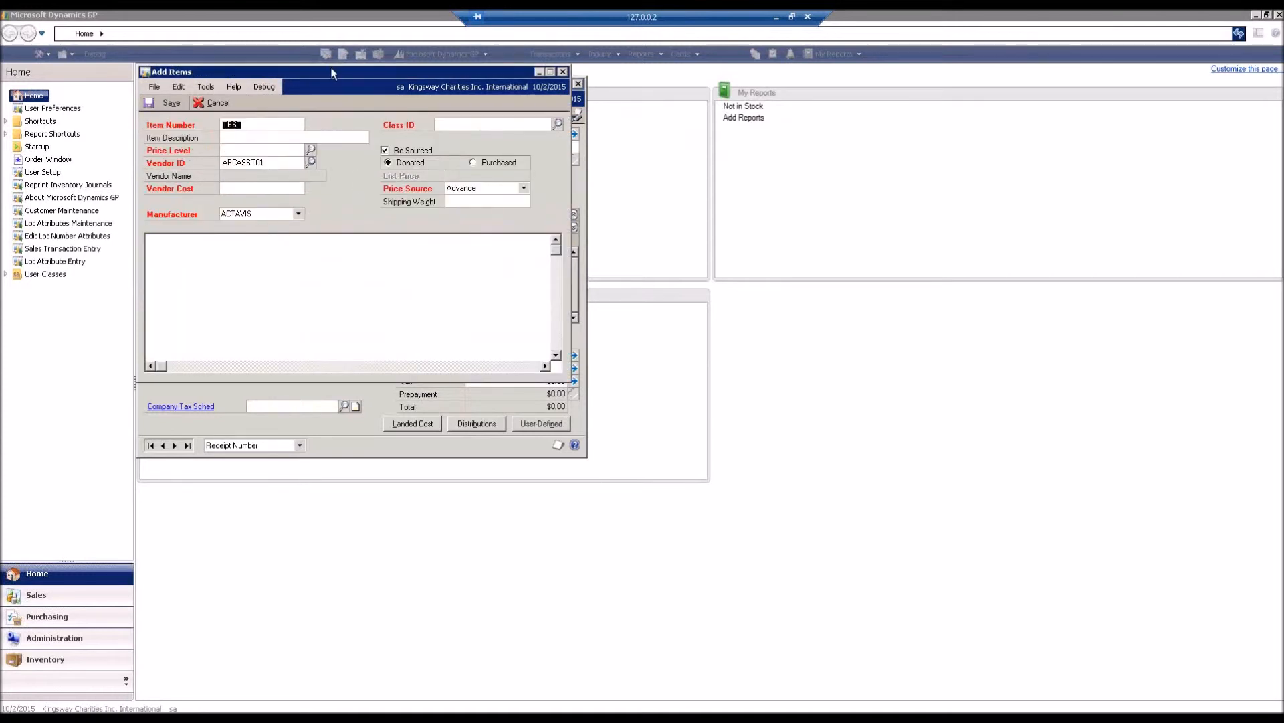
{"action": "left_click_drag", "start_coordinate": [335, 75], "coordinate": [649, 150]}
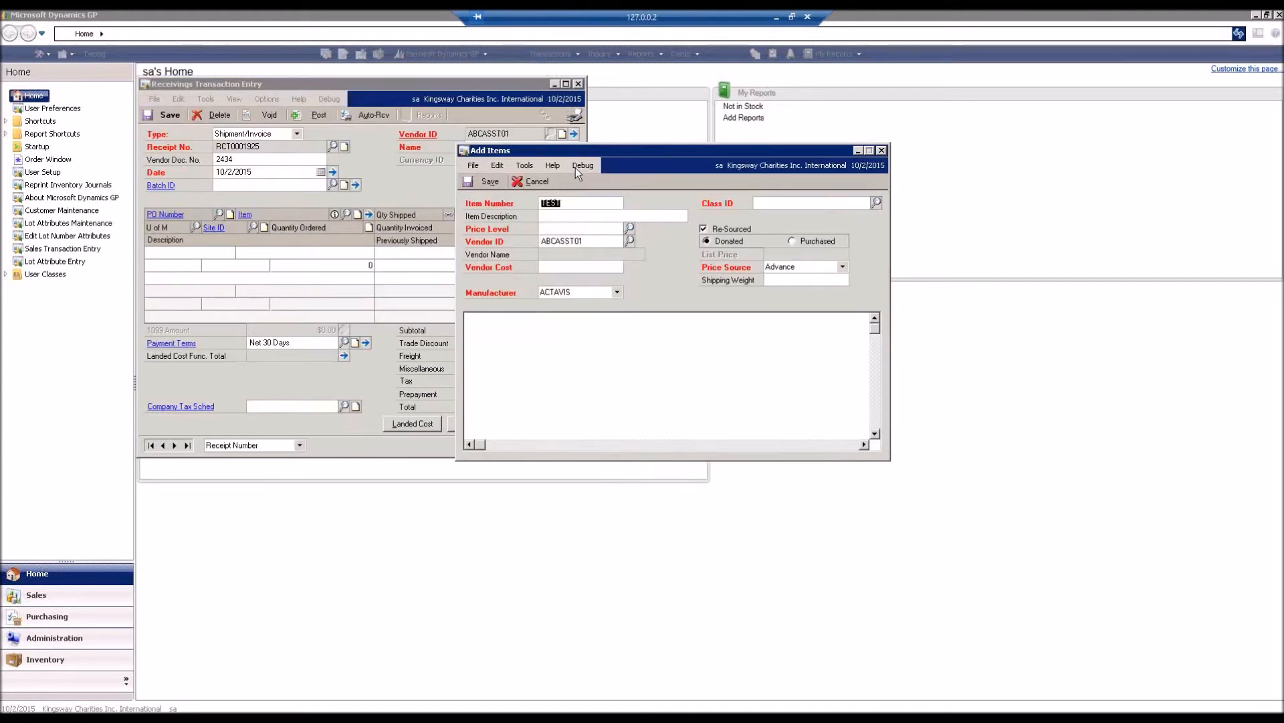
Fill in the new item's description as "al;sjdkf;alk", with class ANALGESICS and price level DONATE
{"action": "key", "text": "Tab"}
{"action": "type", "text": "al;sjdk;a"}
{"action": "key", "text": "ctrl+l"}
{"action": "key", "text": "Return"}
{"action": "key", "text": "Tab"}
{"action": "key", "text": "ctrl+l"}
{"action": "key", "text": "Return"}
{"action": "key", "text": "Tab"}
{"action": "key", "text": "Tab"}
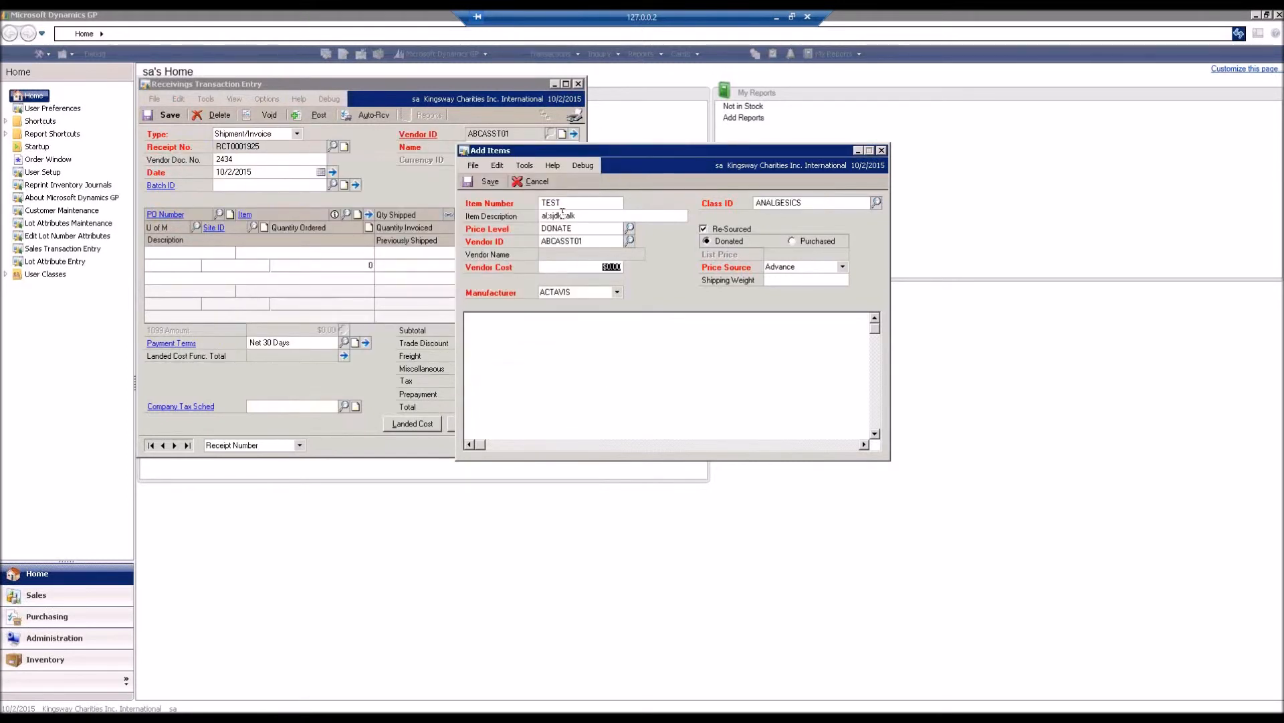
Move the Add Items window clear of the receipt and set the vendor cost to $6.00 and shipping weight to 32.34
{"action": "left_click_drag", "start_coordinate": [560, 151], "coordinate": [727, 165]}
{"action": "double_click", "coordinate": [767, 258]}
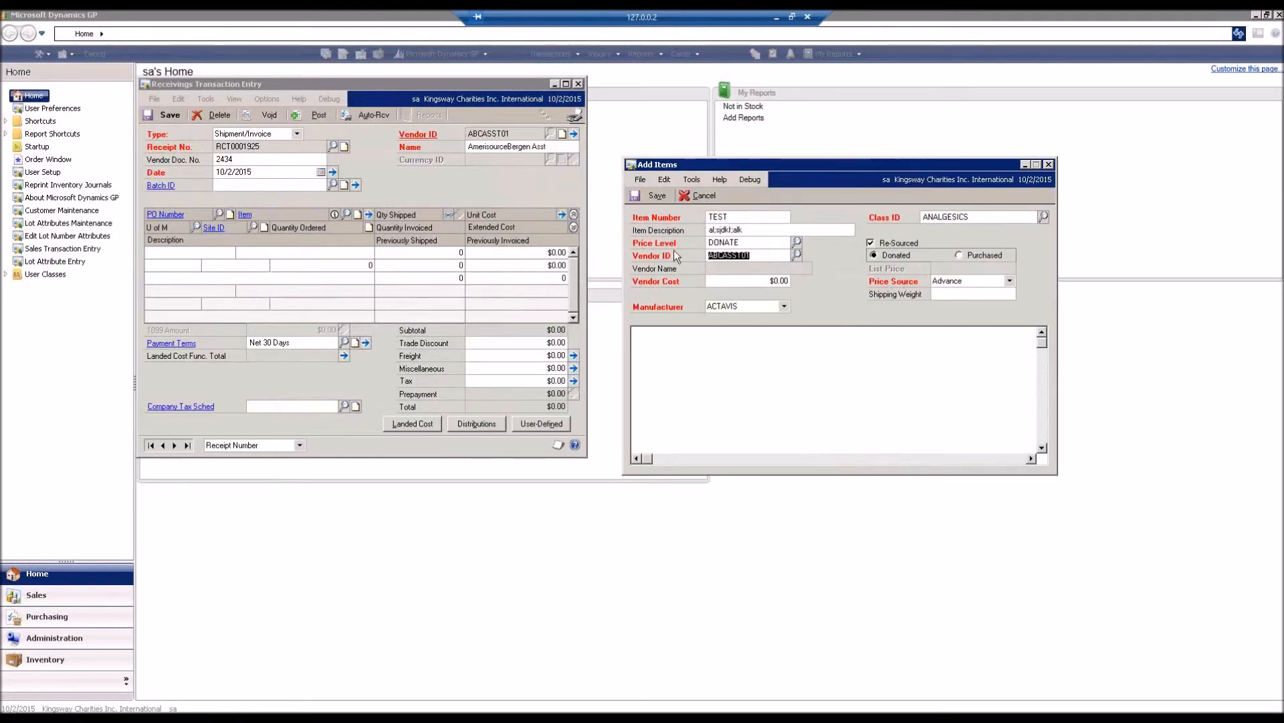
{"action": "left_click", "coordinate": [781, 281]}
{"action": "type", "text": "0.06"}
{"action": "key", "text": "Tab"}
{"action": "left_click", "coordinate": [982, 293]}
{"action": "type", "text": "32.34"}
Set the manufacturer to N/A and save the new TEST item
{"action": "left_click", "coordinate": [761, 307]}
{"action": "key", "text": "m"}
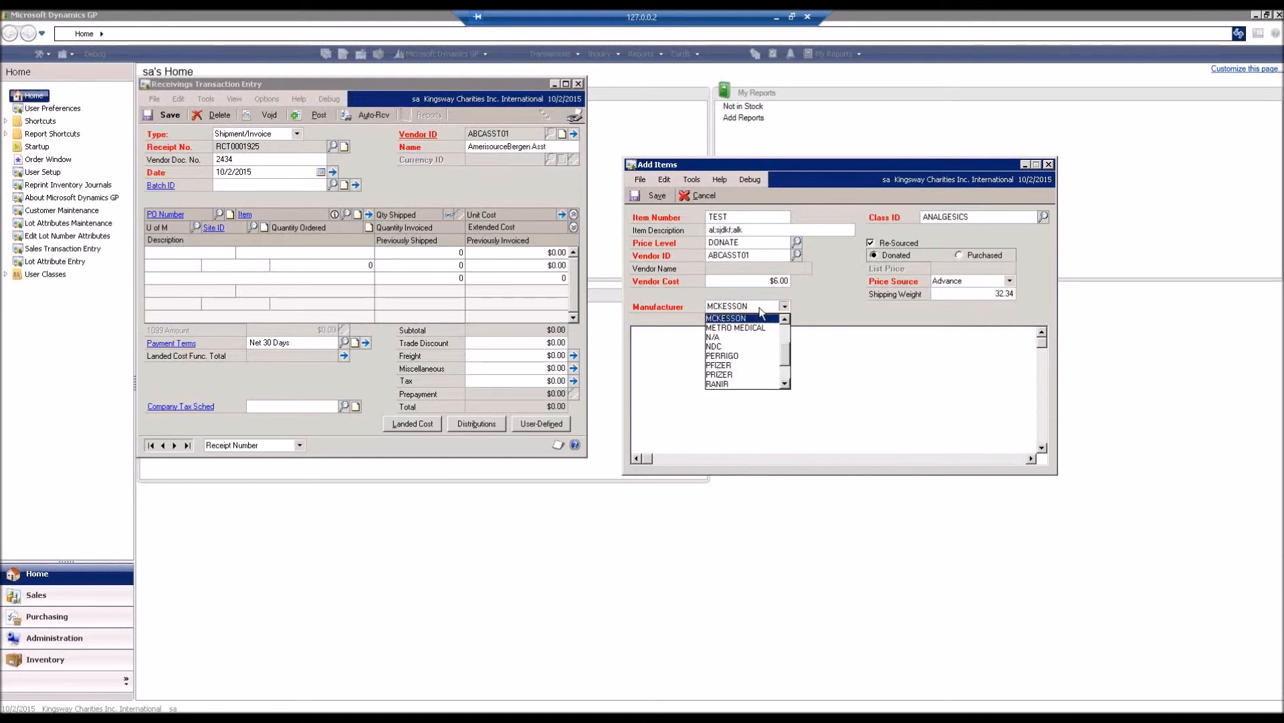
{"action": "key", "text": "n"}
{"action": "key", "text": "Tab"}
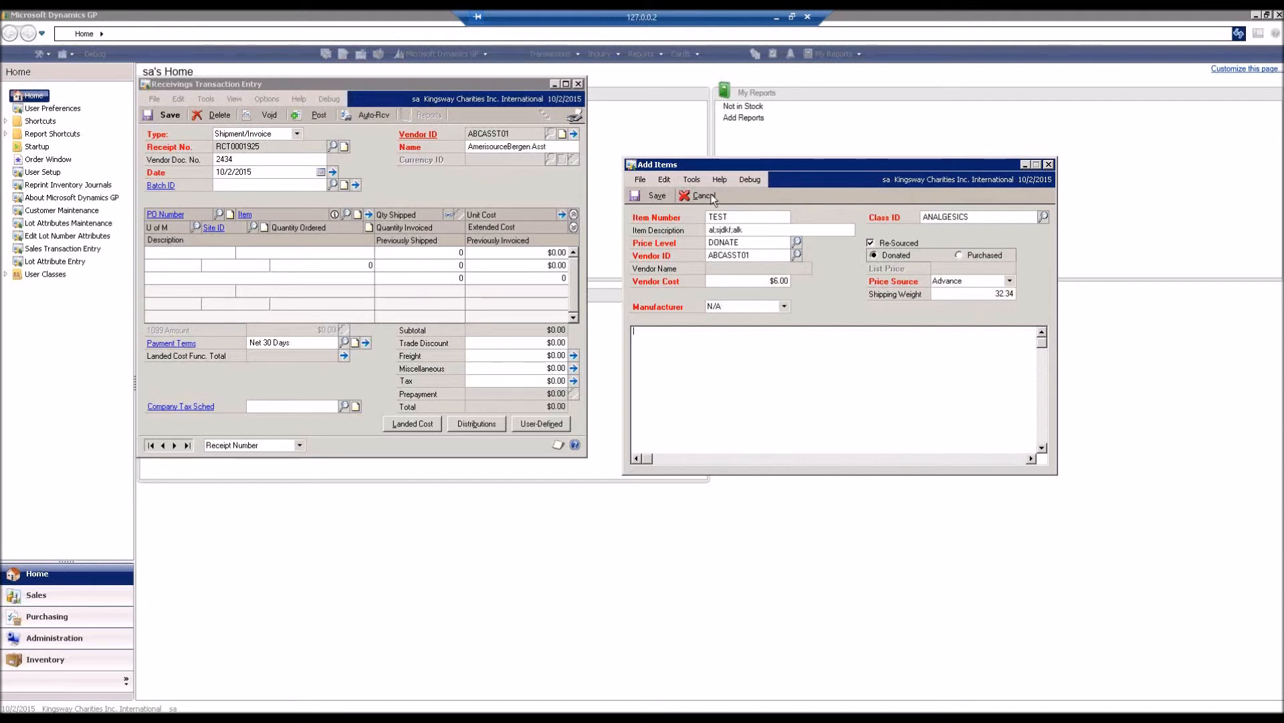
{"action": "left_click", "coordinate": [669, 196]}
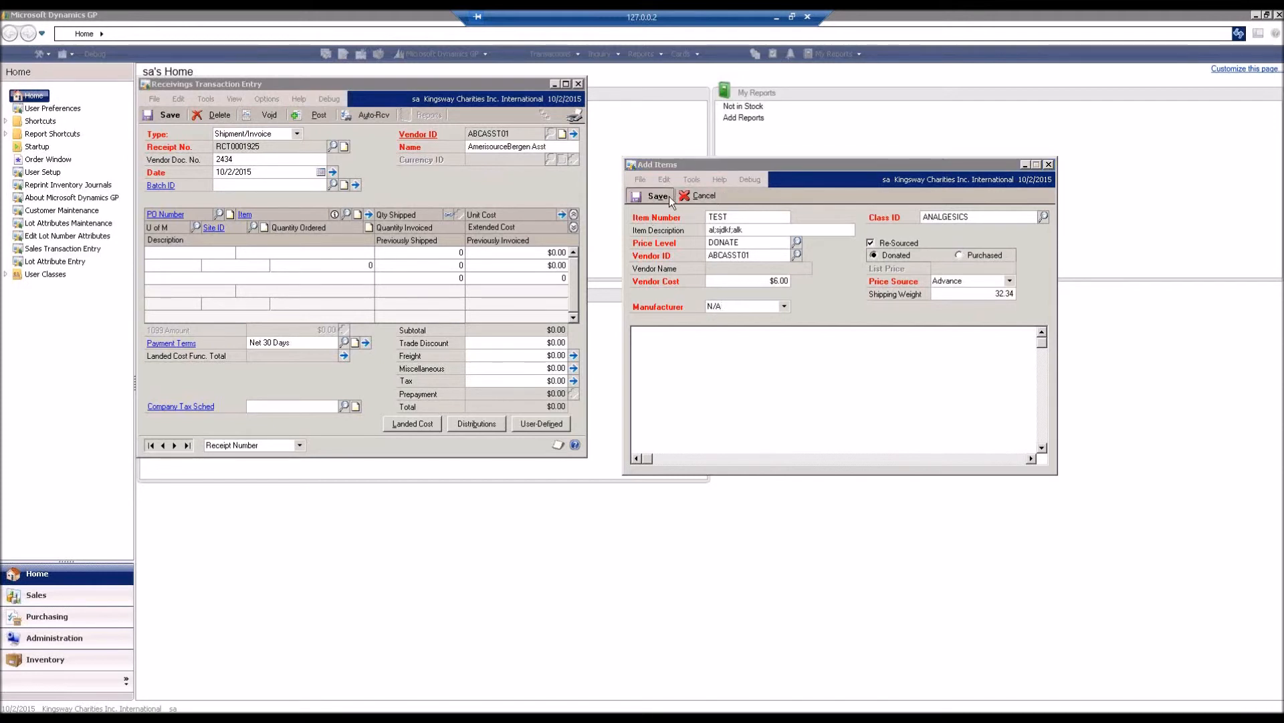
{"action": "left_click", "coordinate": [659, 402]}
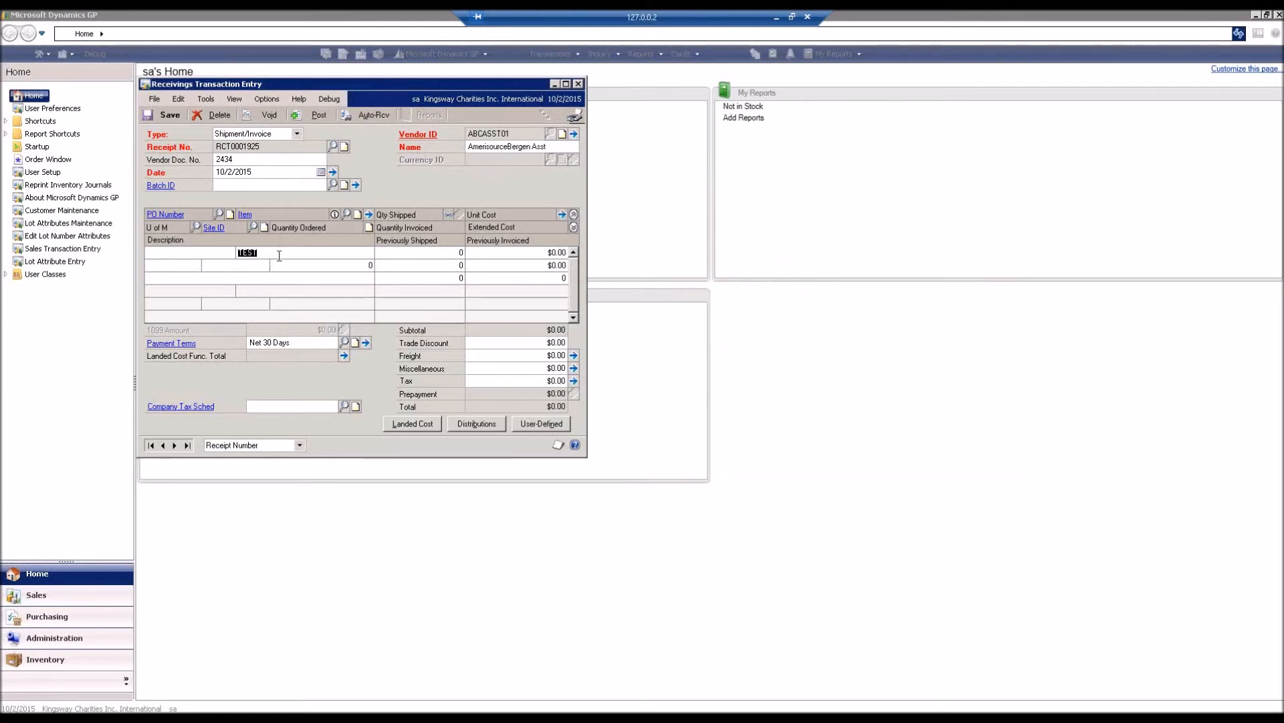
Load the saved TEST item into the receipt line and set its quantity shipped to 3
{"action": "key", "text": "Tab"}
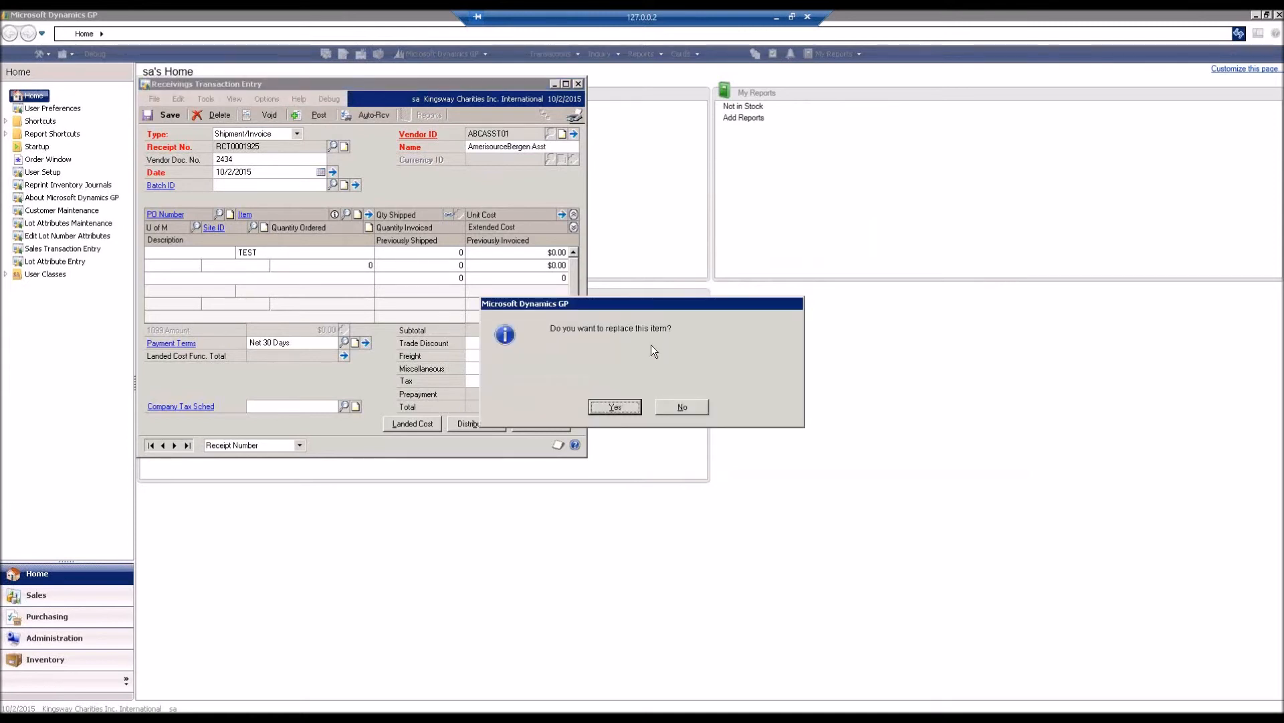
{"action": "left_click", "coordinate": [624, 408]}
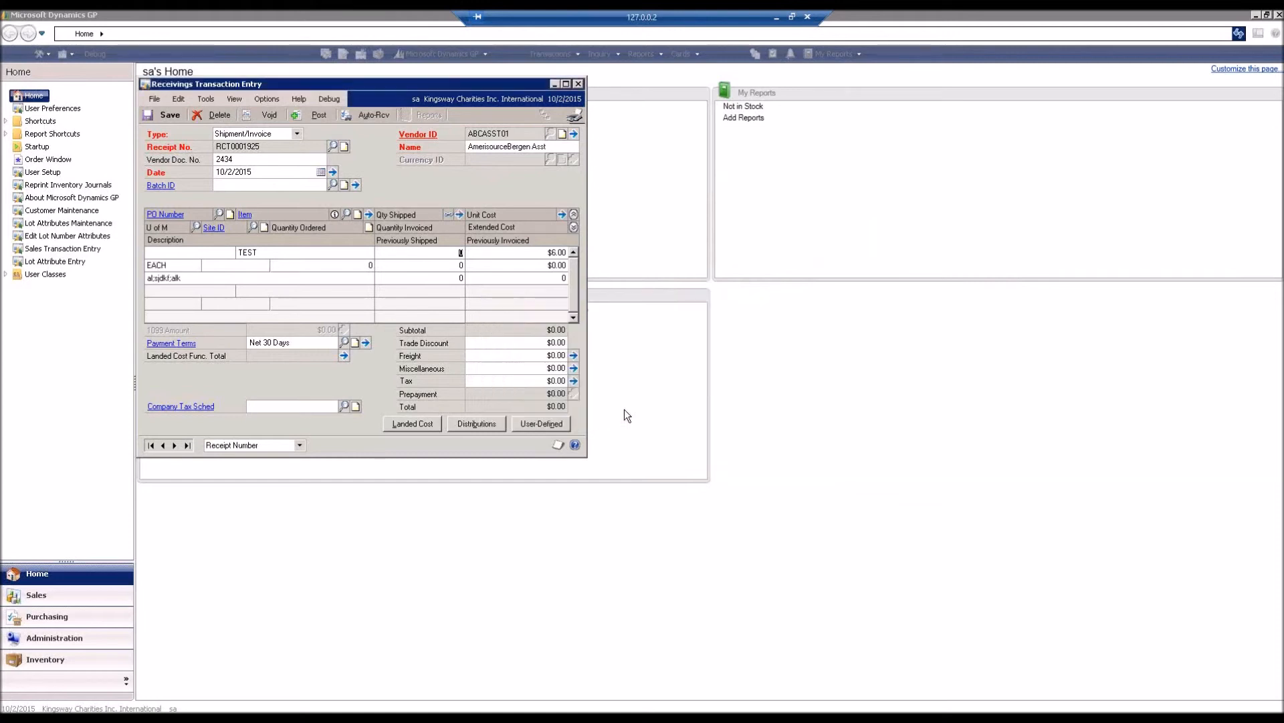
{"action": "type", "text": "3"}
{"action": "key", "text": "Tab"}
Set the TEST line's site to WAREHOUSE and close the lot number entry without assigning lots
{"action": "left_click", "coordinate": [245, 269]}
{"action": "key", "text": "ctrl+l"}
{"action": "key", "text": "Down"}
{"action": "key", "text": "Return"}
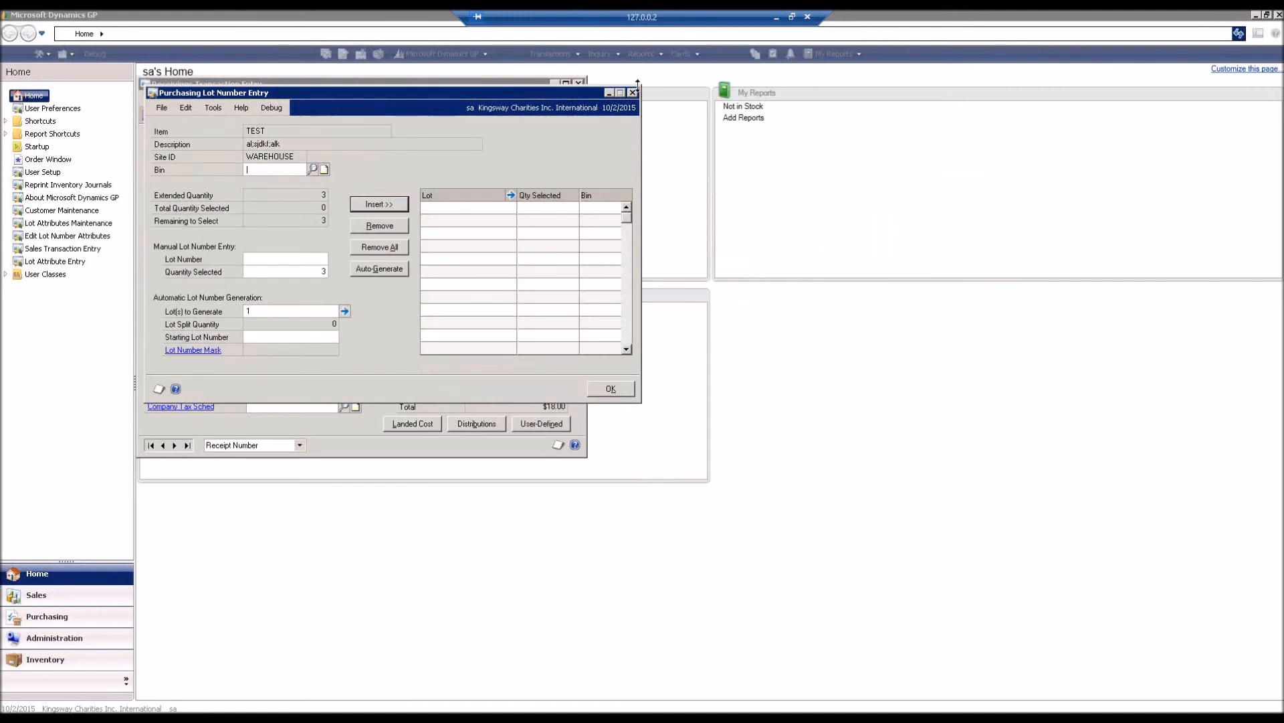
{"action": "left_click", "coordinate": [633, 93]}
{"action": "left_click", "coordinate": [265, 268]}
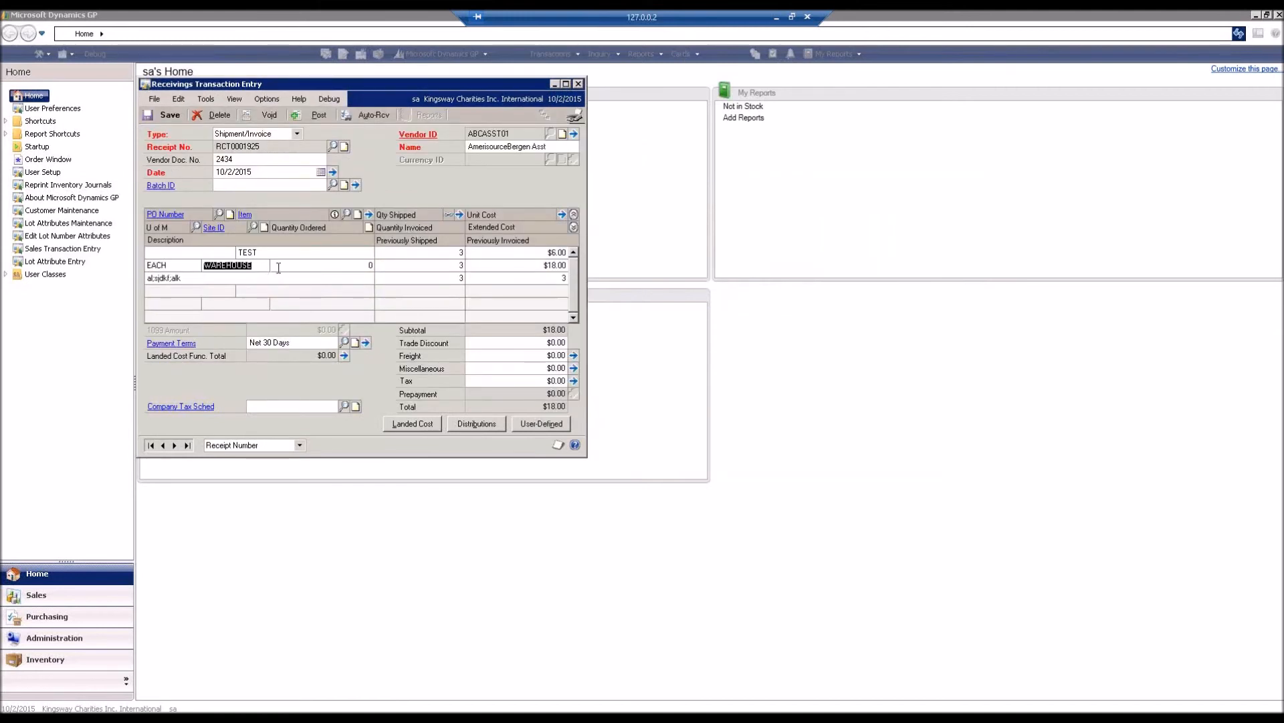
Delete the TEST line from the receipt and confirm the deletion
{"action": "left_click", "coordinate": [271, 253]}
{"action": "right_click", "coordinate": [273, 251]}
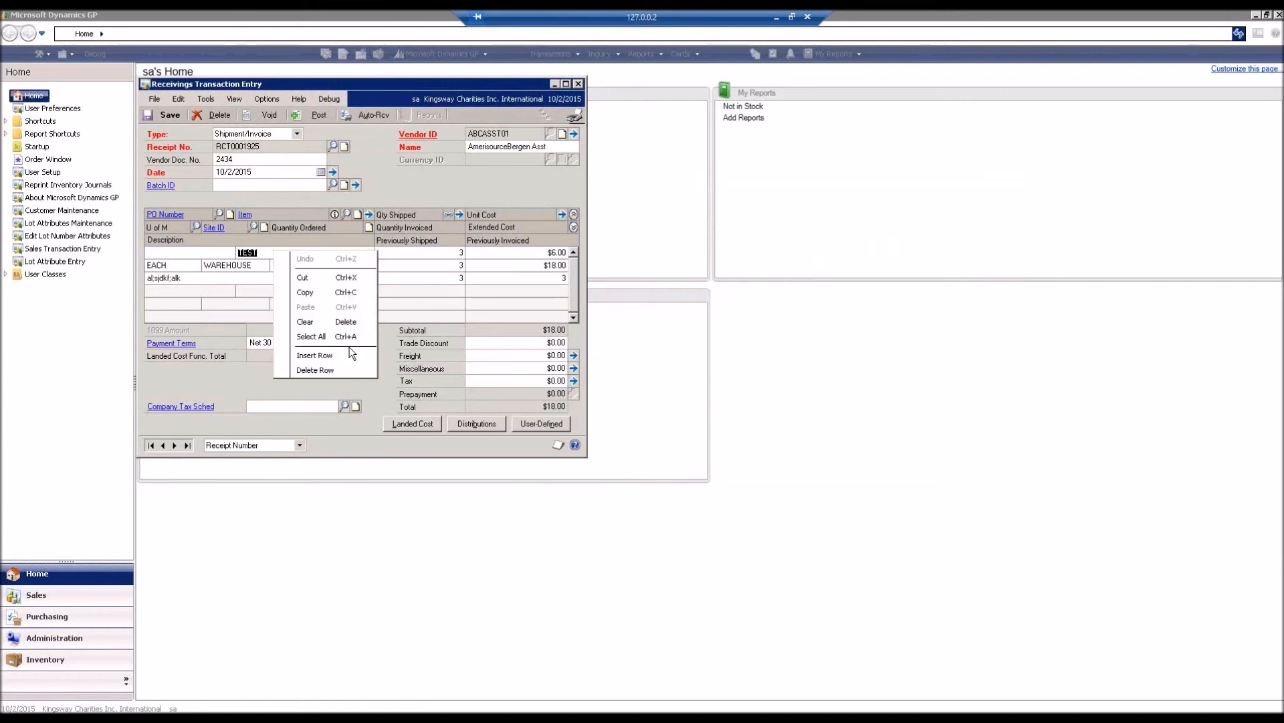
{"action": "left_click", "coordinate": [315, 370]}
{"action": "left_click", "coordinate": [613, 406]}
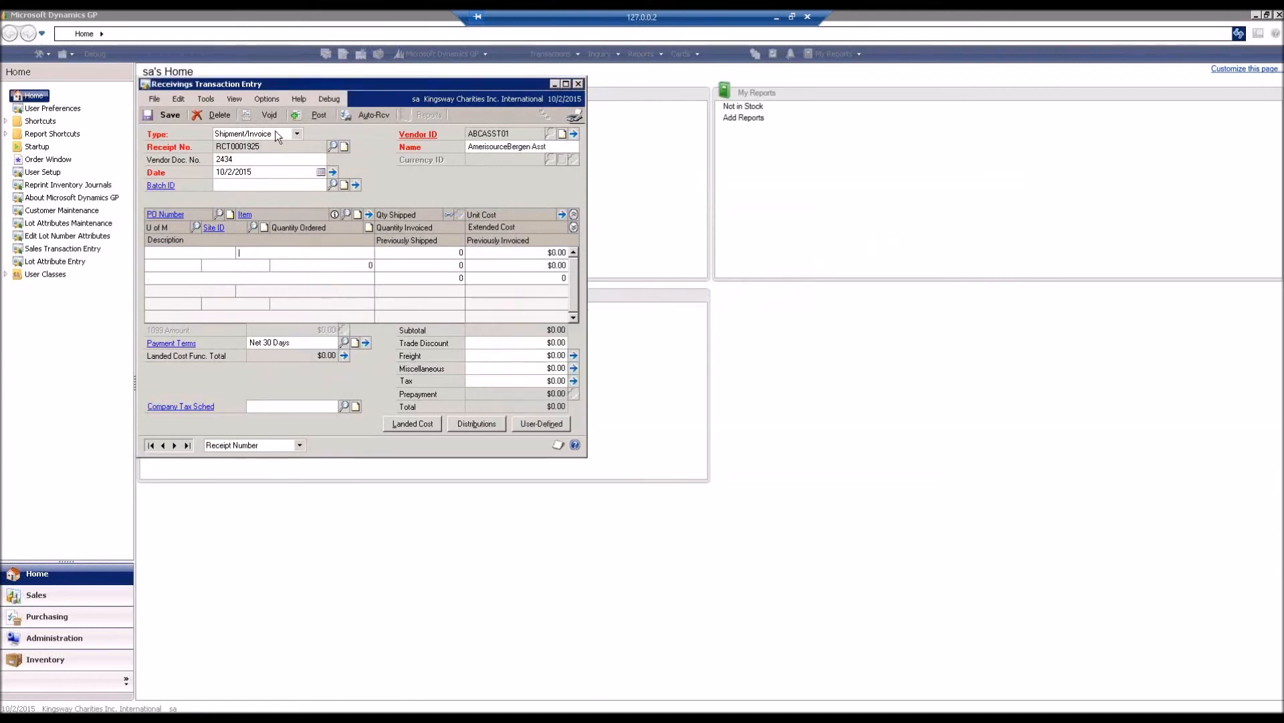
Delete the whole receiving transaction and close its entry window
{"action": "left_click", "coordinate": [219, 115]}
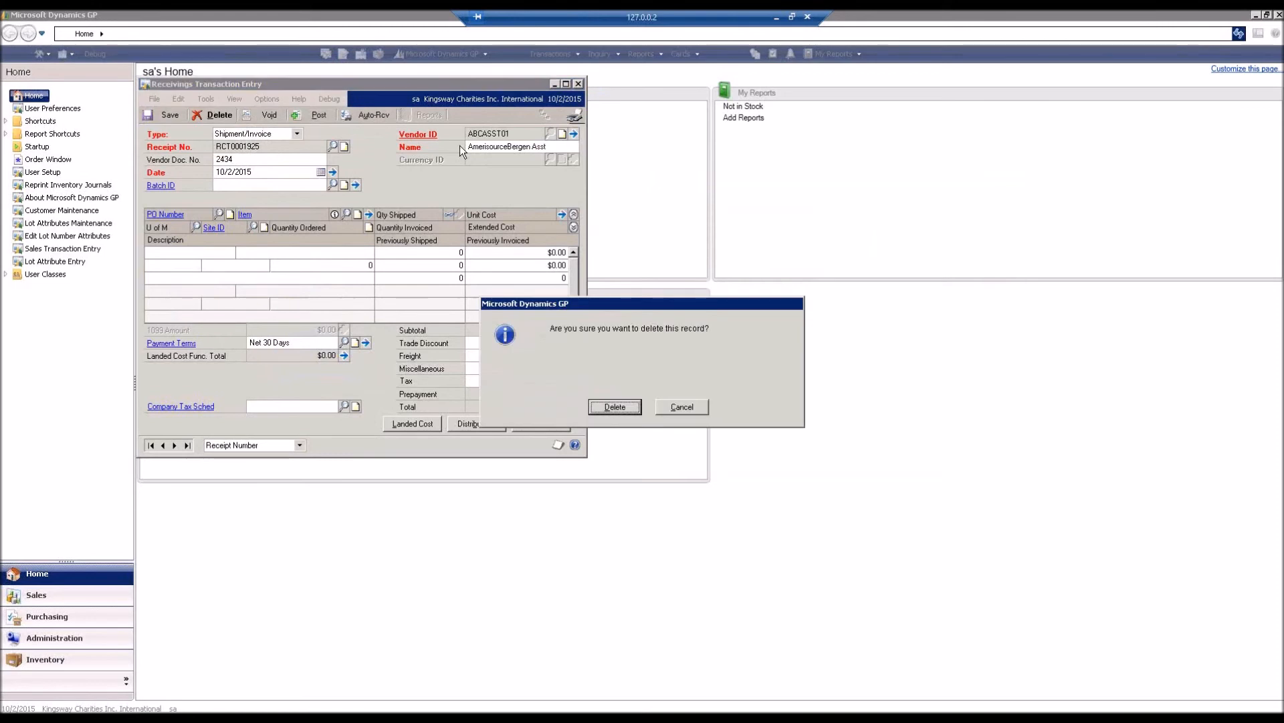
{"action": "left_click", "coordinate": [612, 407]}
{"action": "left_click", "coordinate": [579, 83]}
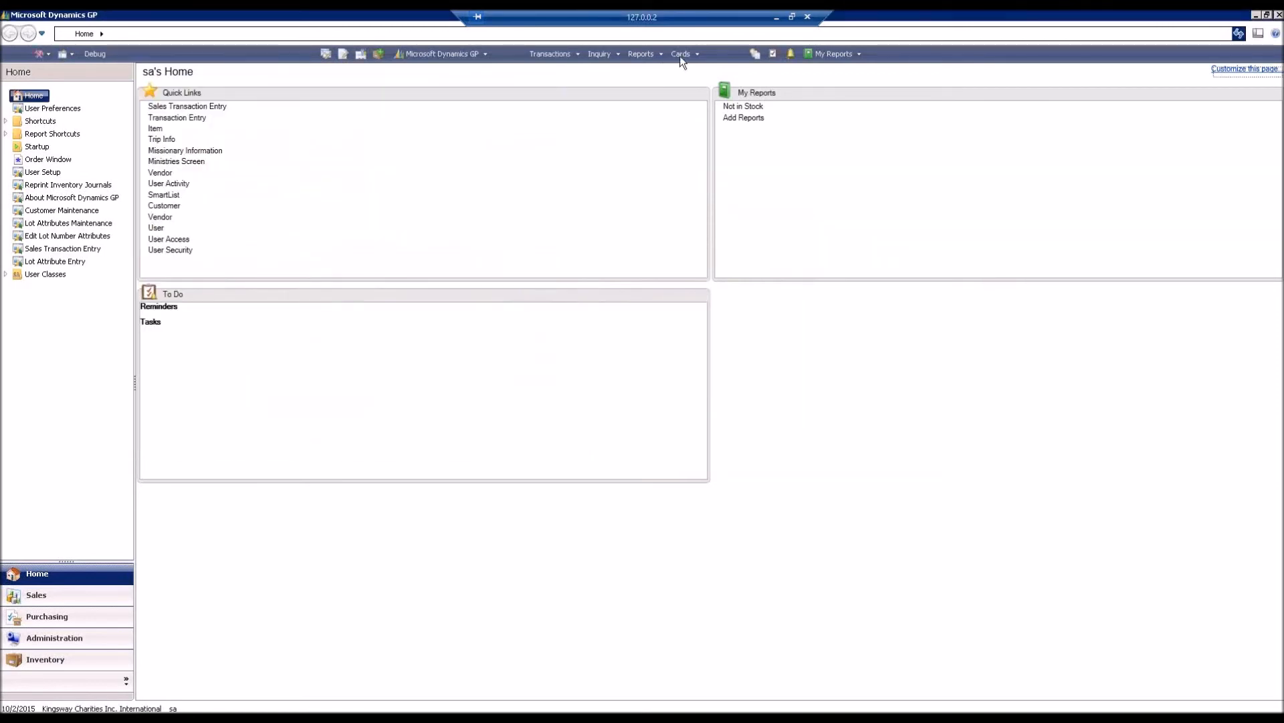
Load inventory item TEST in Item Maintenance, delete its record and confirm the deletion
{"action": "left_click", "coordinate": [680, 55]}
{"action": "mouse_move", "coordinate": [736, 128]}
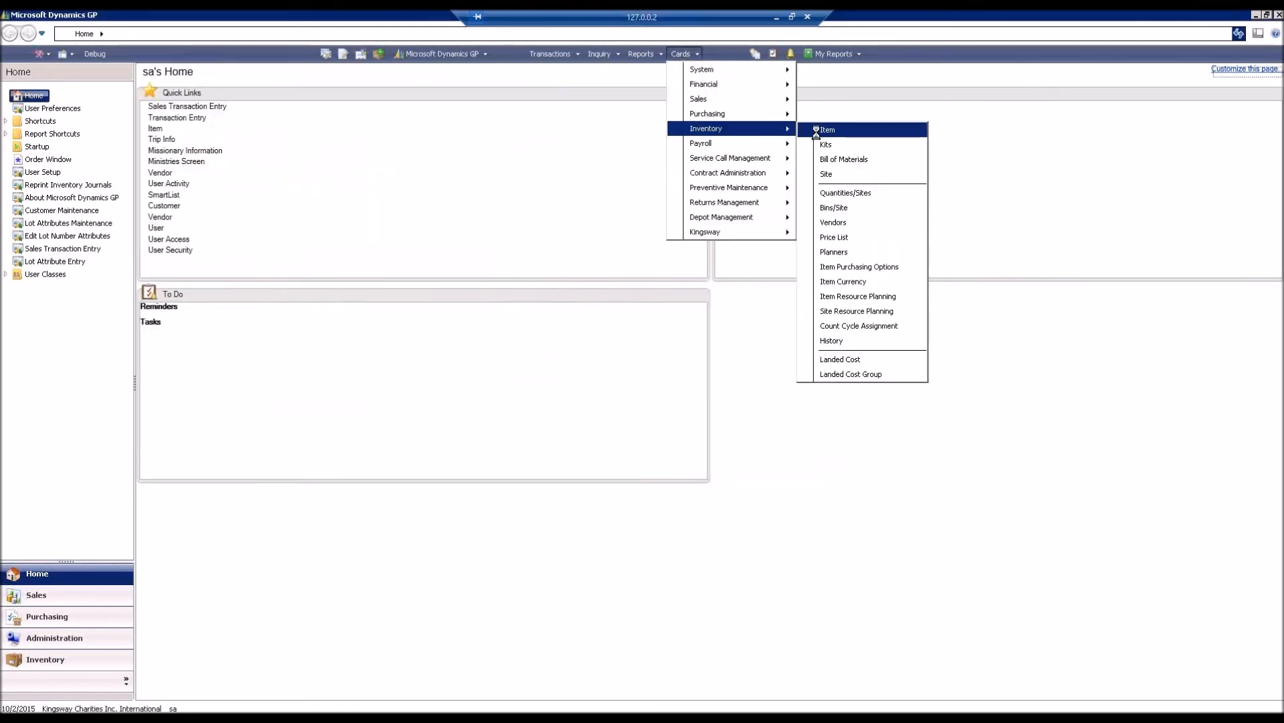
{"action": "left_click", "coordinate": [827, 129]}
{"action": "type", "text": "TEST"}
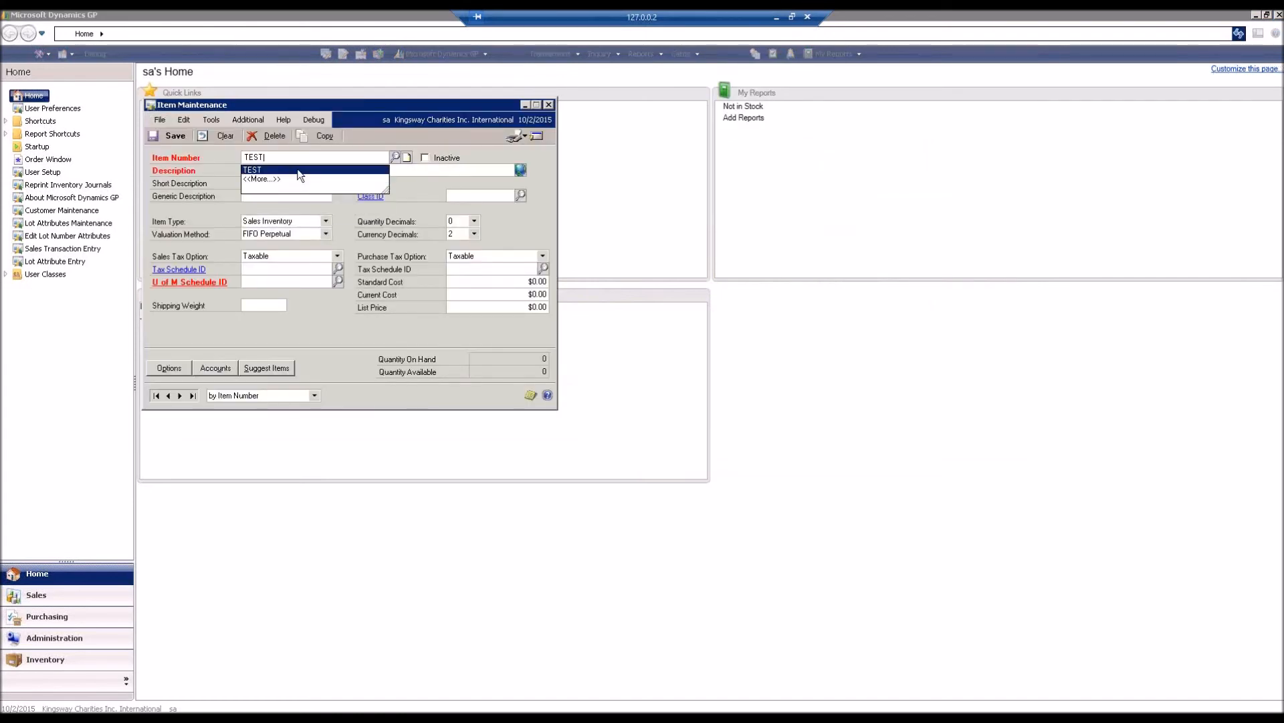
{"action": "left_click", "coordinate": [271, 168]}
{"action": "left_click", "coordinate": [274, 135]}
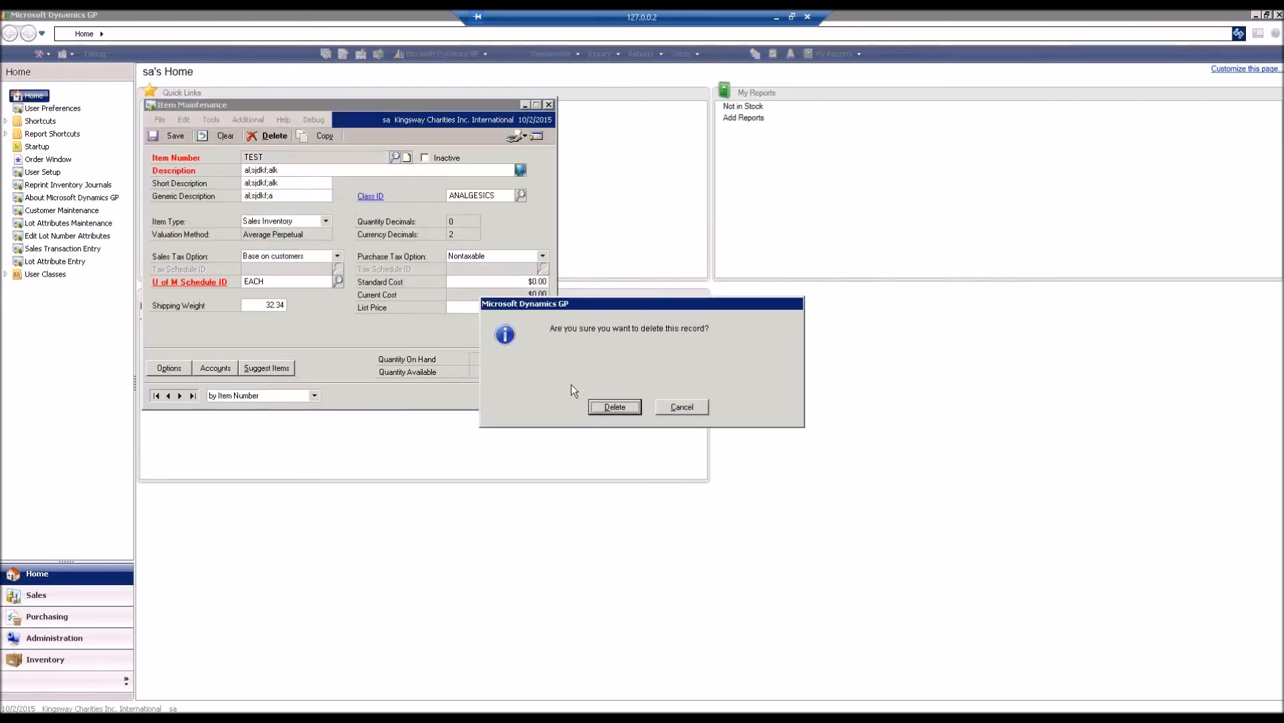
{"action": "left_click", "coordinate": [614, 406]}
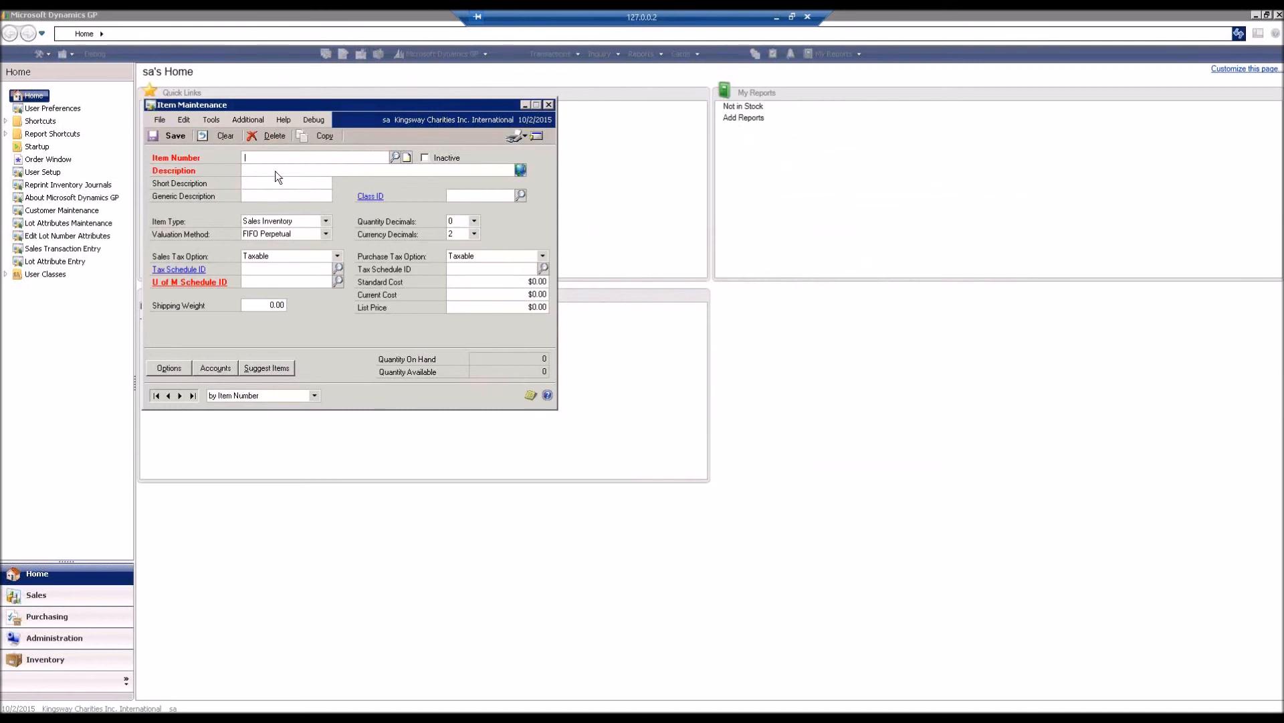
Remove TEST from the item number's auto-complete suggestions, leave the item number empty and close Item Maintenance
{"action": "type", "text": "TES"}
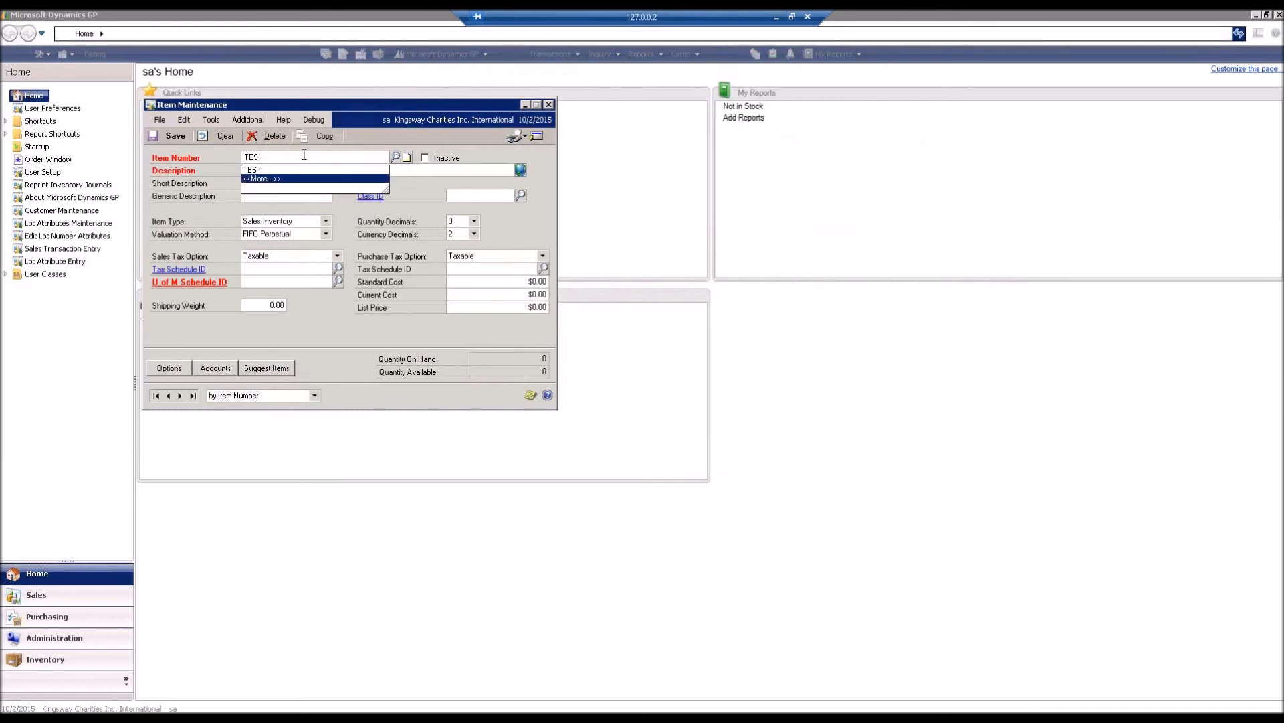
{"action": "key", "text": "BackSpace"}
{"action": "key", "text": "BackSpace"}
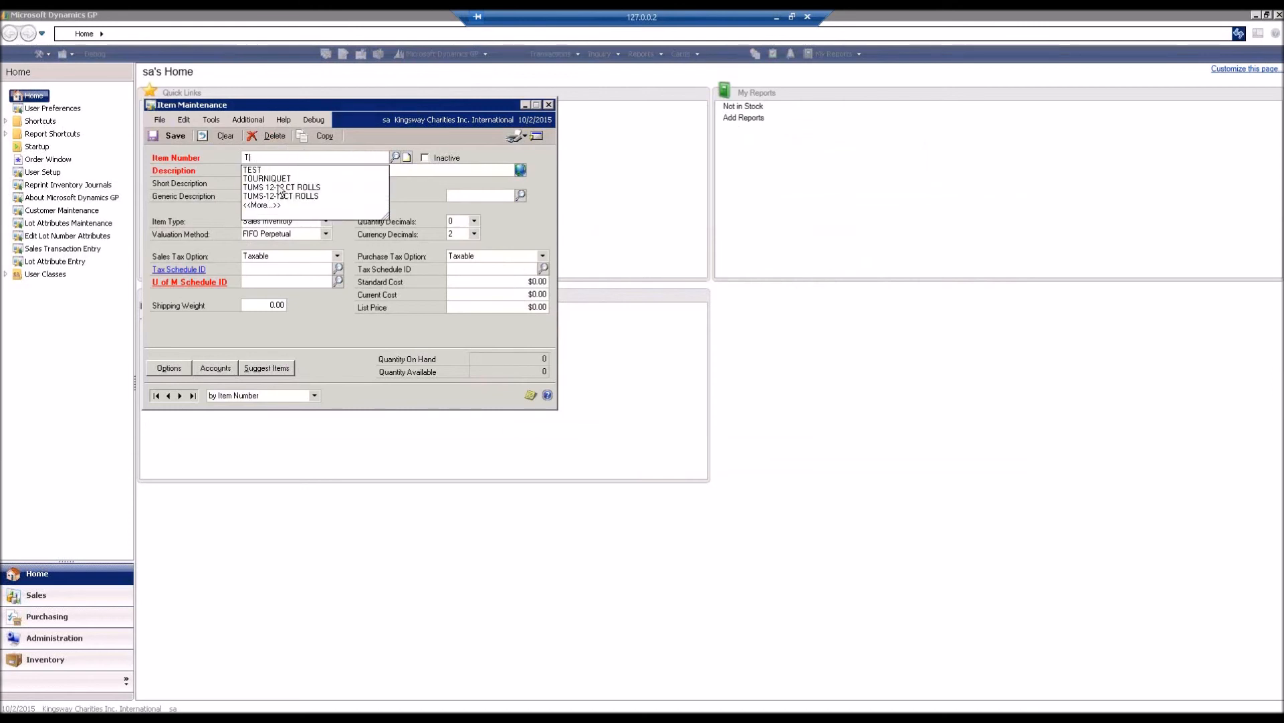
{"action": "right_click", "coordinate": [259, 171]}
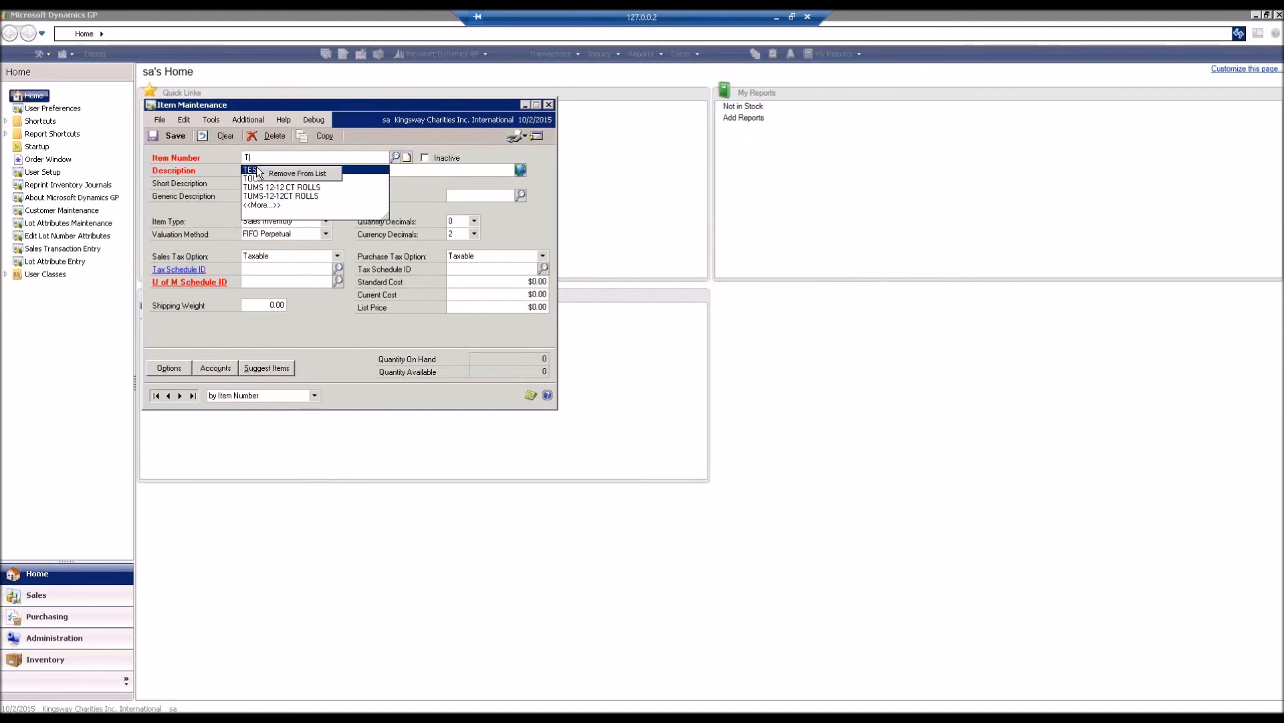
{"action": "left_click", "coordinate": [292, 174]}
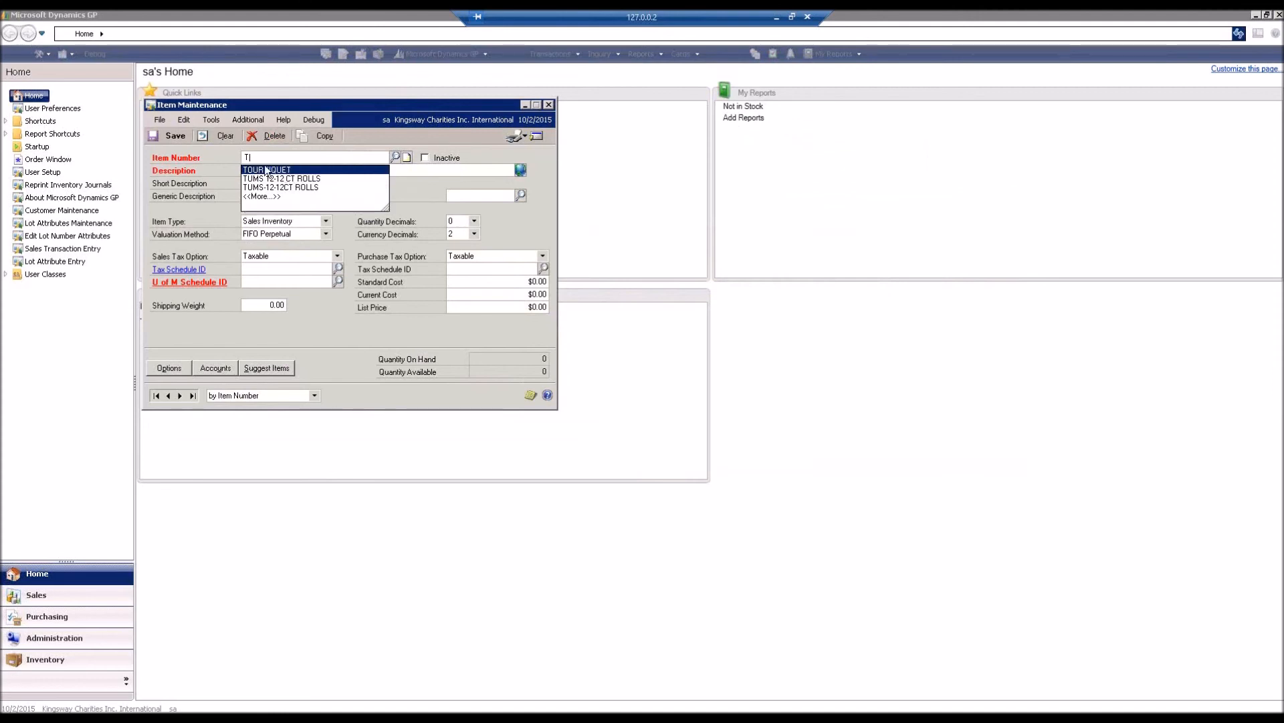
{"action": "key", "text": "BackSpace"}
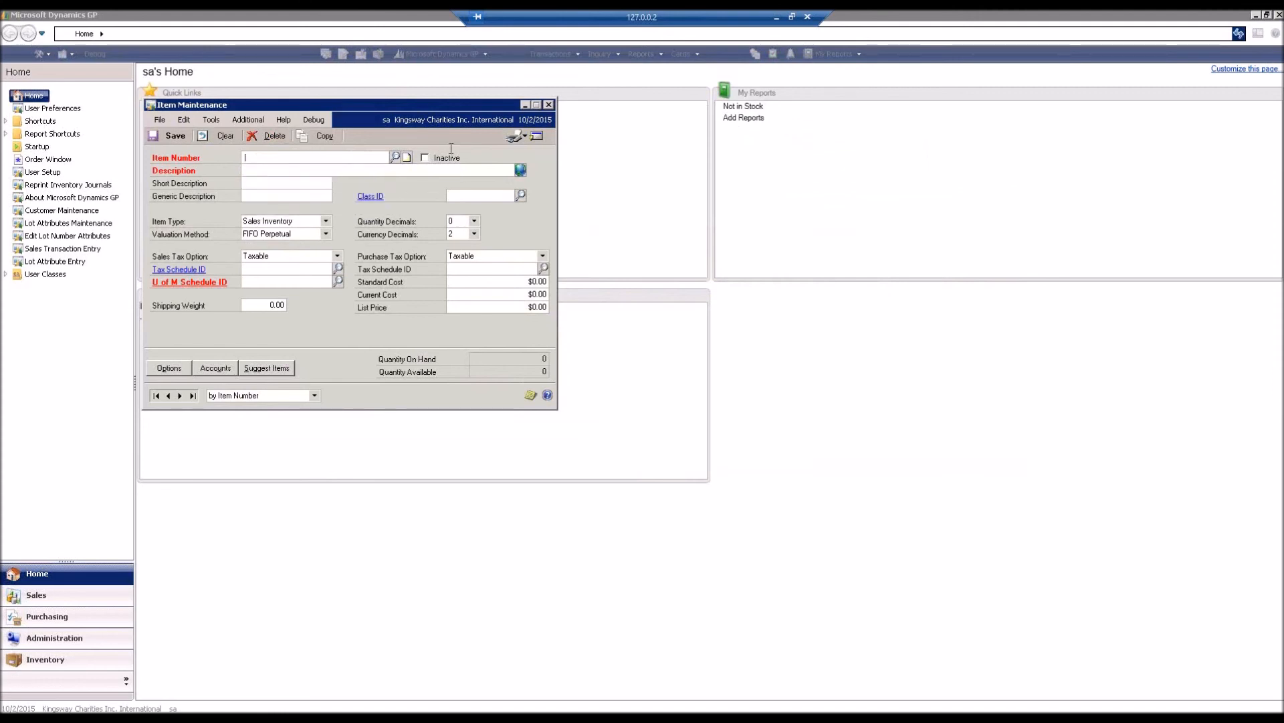
{"action": "left_click", "coordinate": [549, 105]}
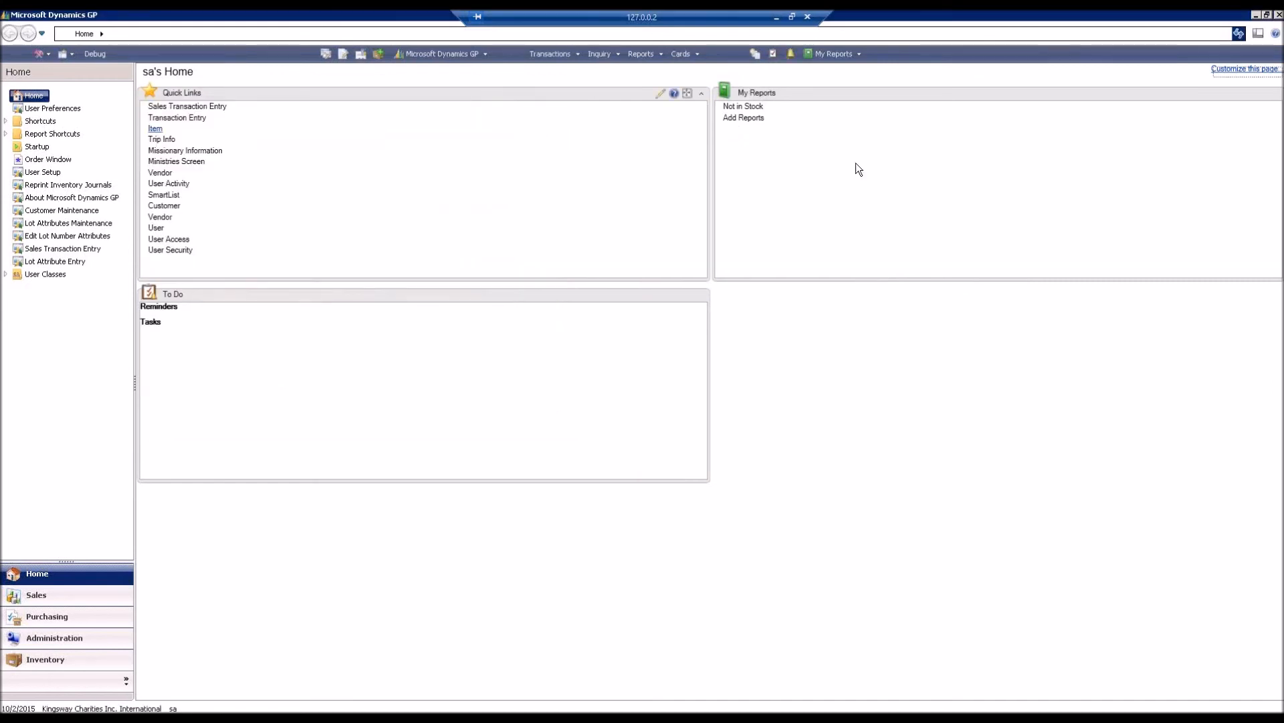